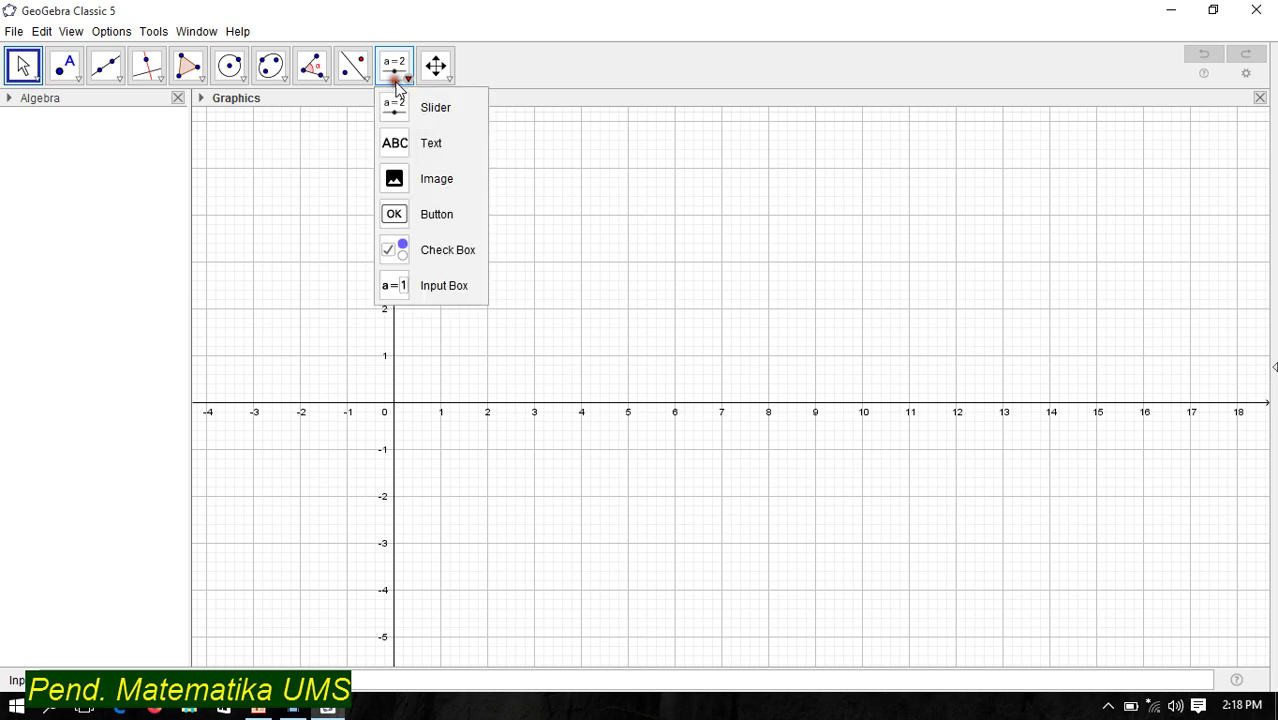
Insert the text "Grafik Trigonometri" near the upper end of the y-axis in the graphics view
click(416, 144)
click(484, 128)
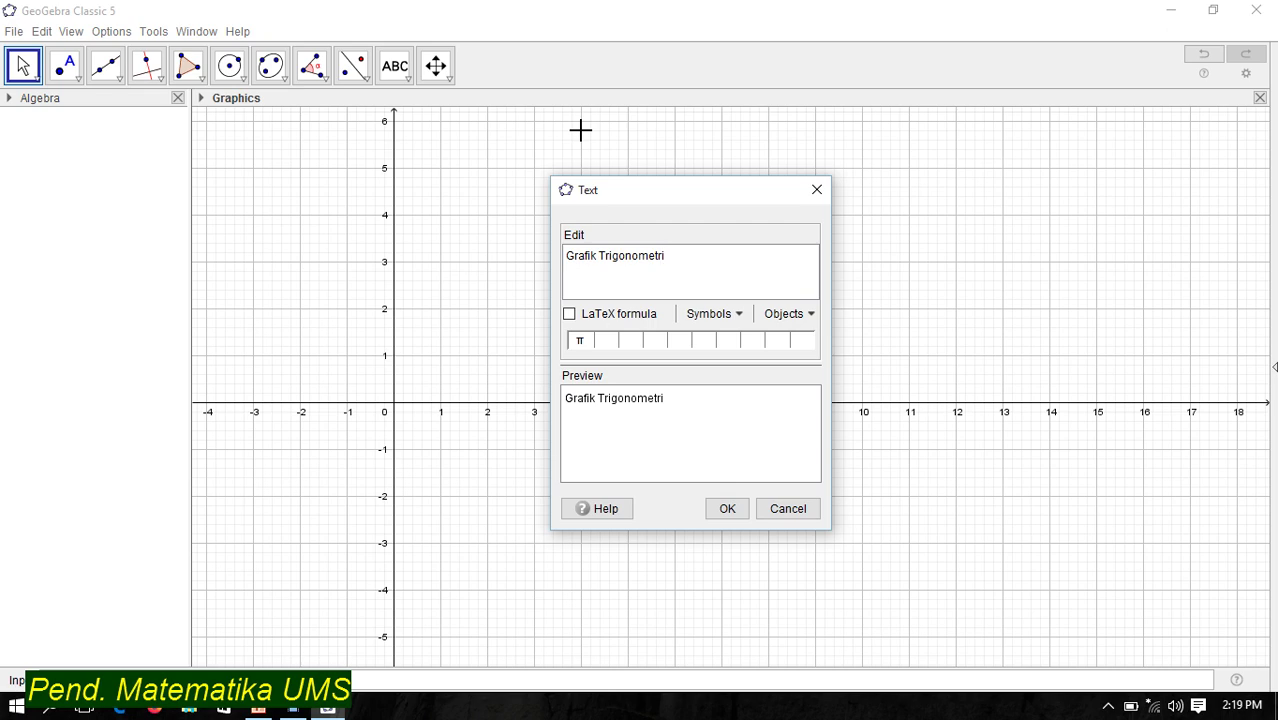
click(727, 508)
Format the "Grafik Trigonometri" text as Large and bold
click(24, 66)
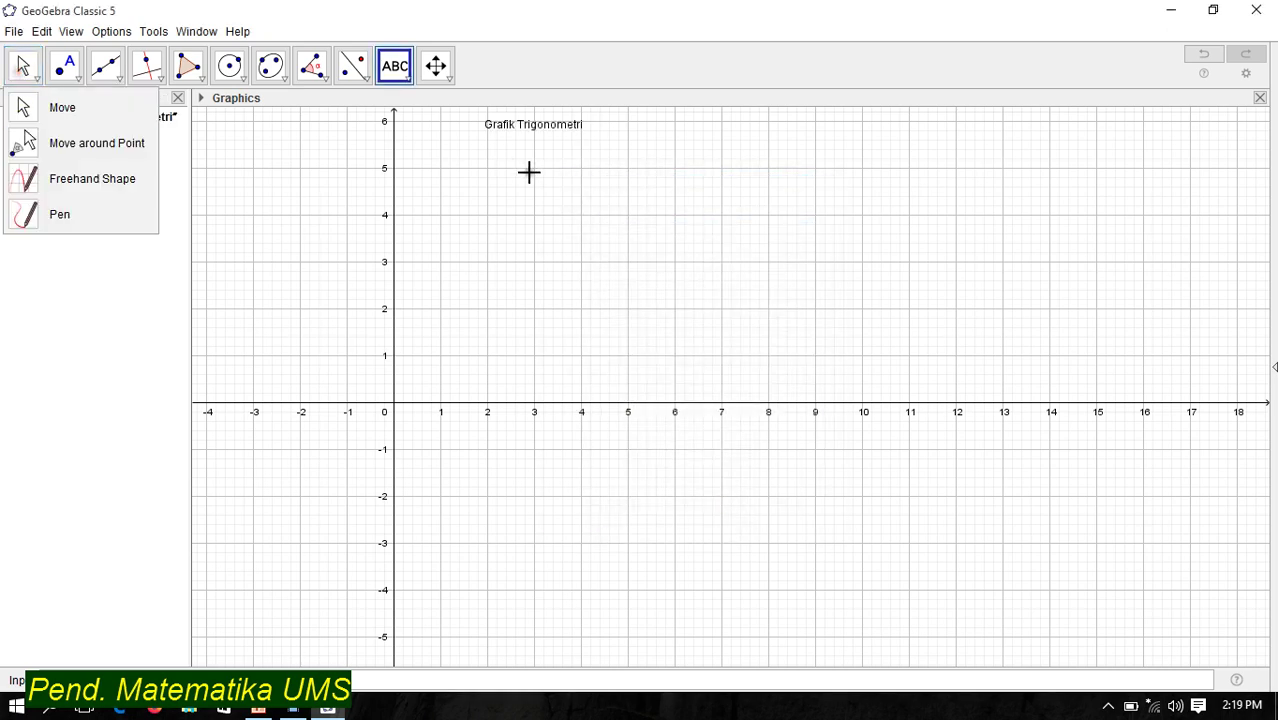
click(24, 66)
click(521, 132)
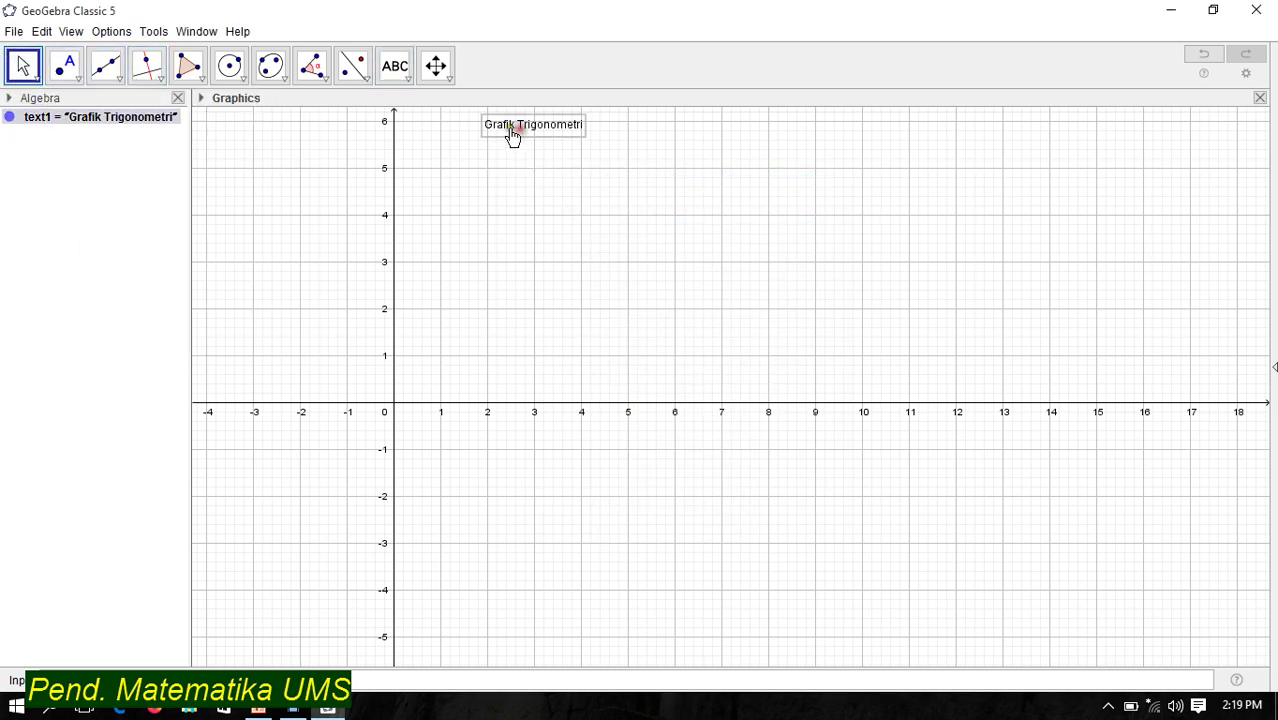
click(201, 98)
click(360, 122)
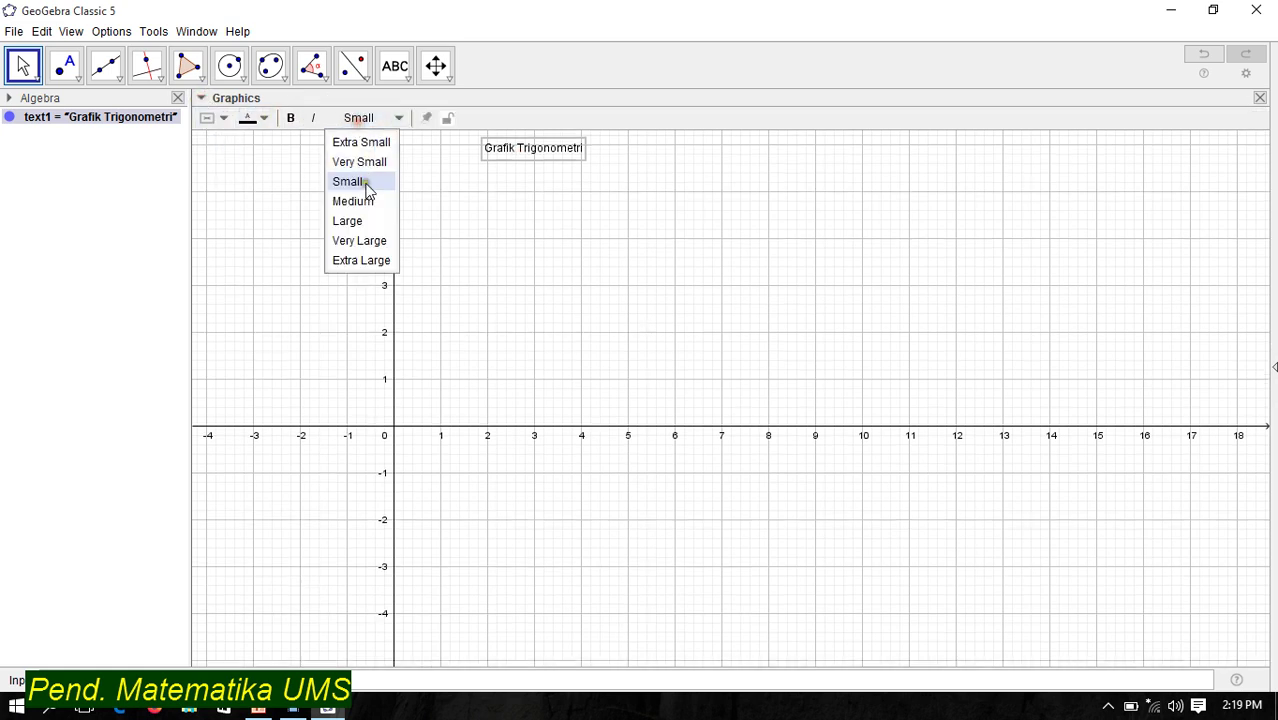
click(361, 216)
click(290, 118)
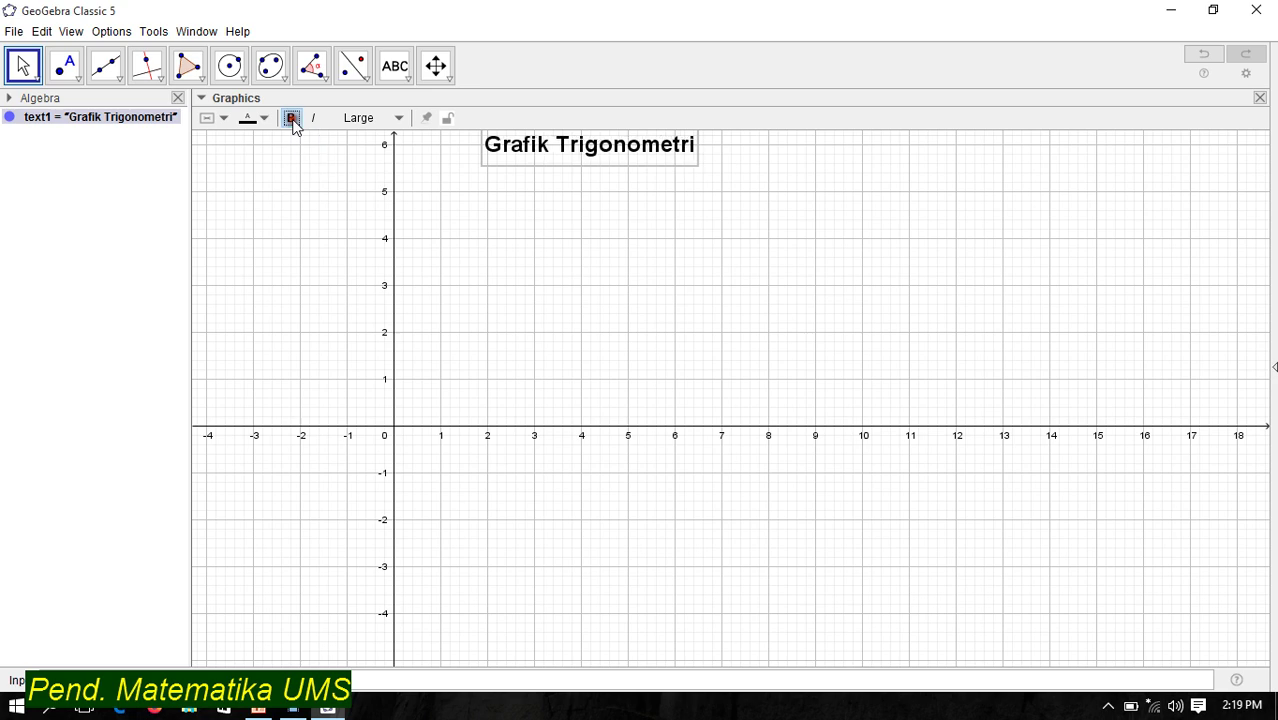
Move the title text slightly down, then pin it to the screen and lock its position
drag(565, 150, 567, 167)
click(427, 117)
click(448, 118)
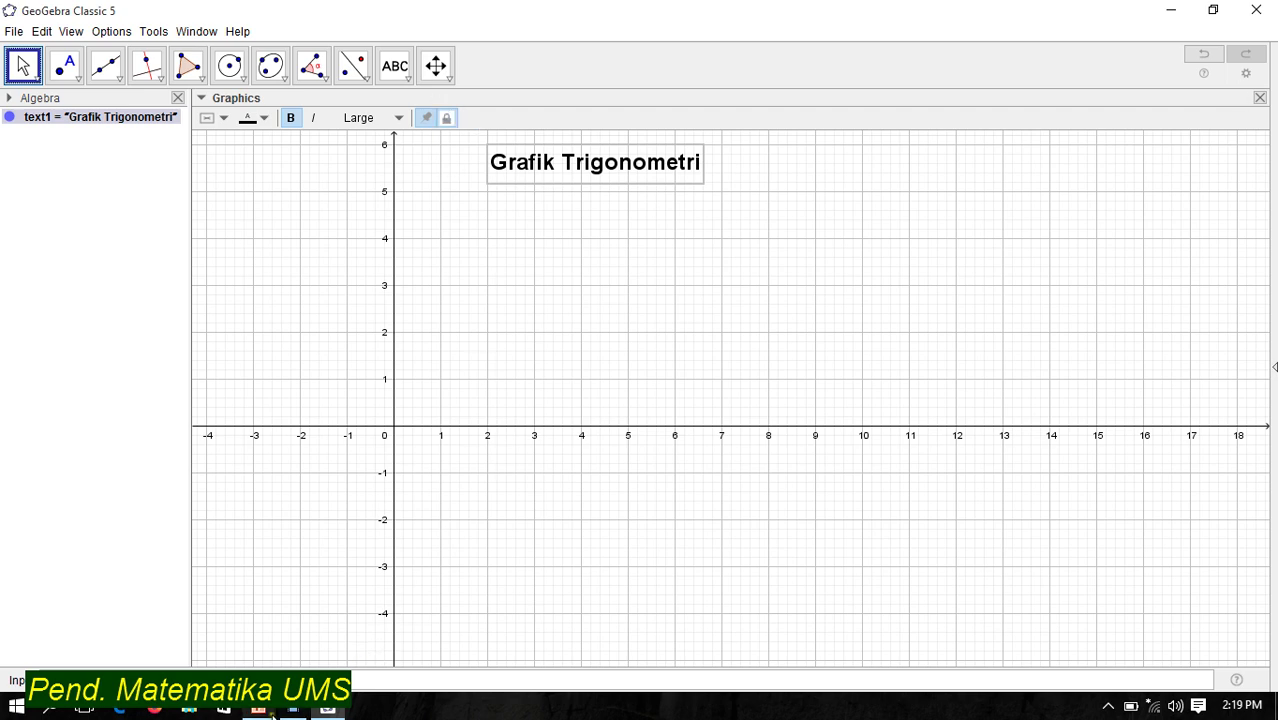
Switch to the Grafik Trigonometri presentation in PowerPoint and start the slide show from the Konsep slide
click(268, 712)
click(105, 355)
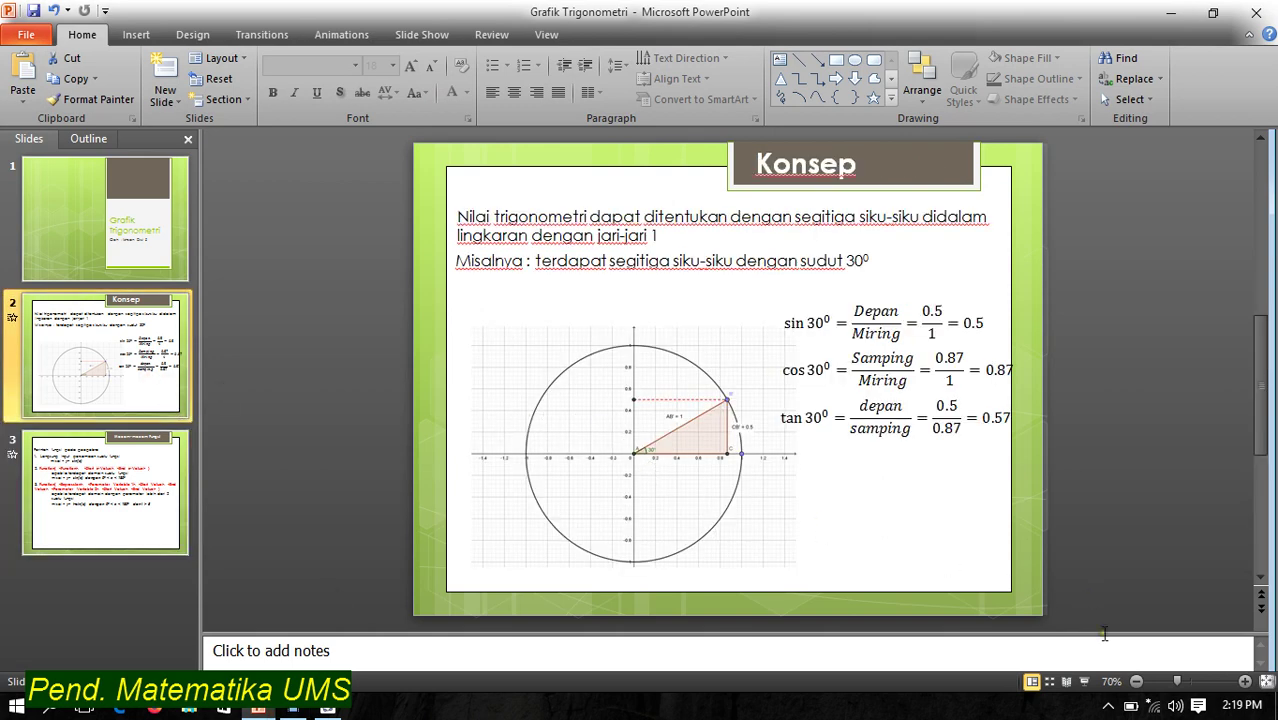
click(1084, 681)
Review the Konsep slide's unit circle with the 30° right triangle and its sin, cos and tan formulas
key(Left)
key(Right)
click(431, 512)
click(617, 360)
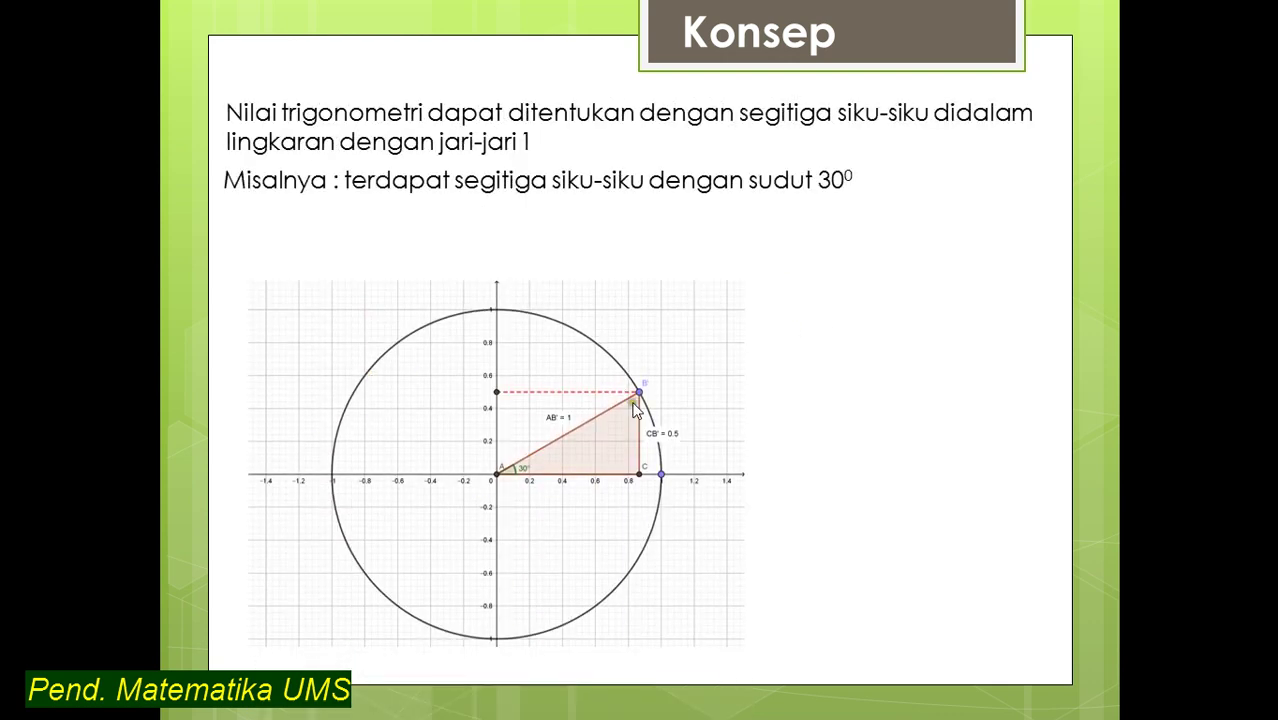
click(503, 481)
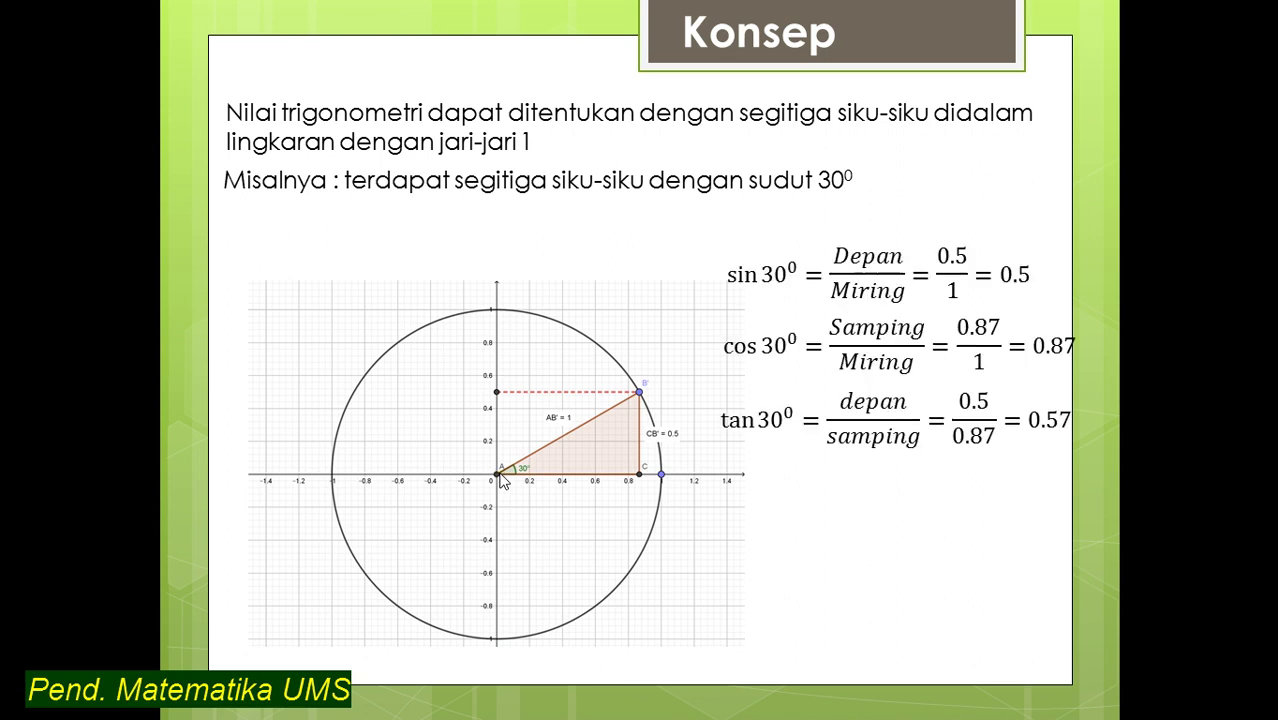
click(502, 478)
key(Left)
key(Left)
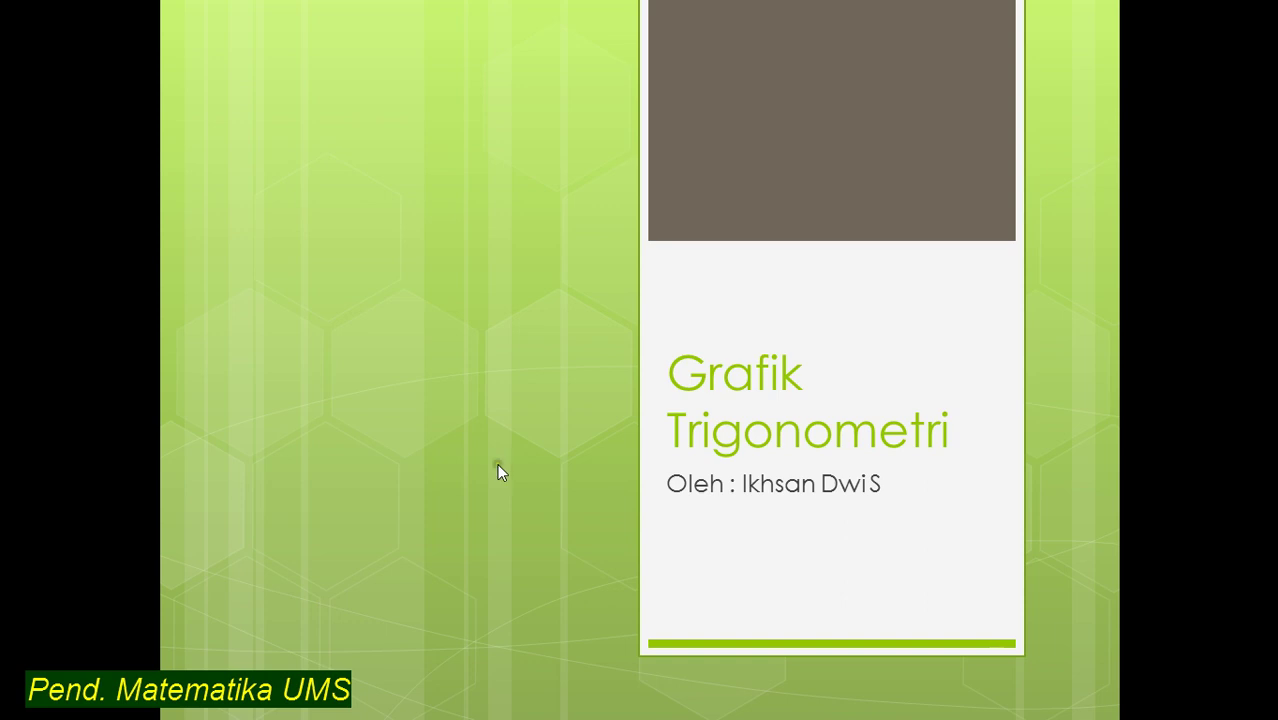
key(Right)
key(Right)
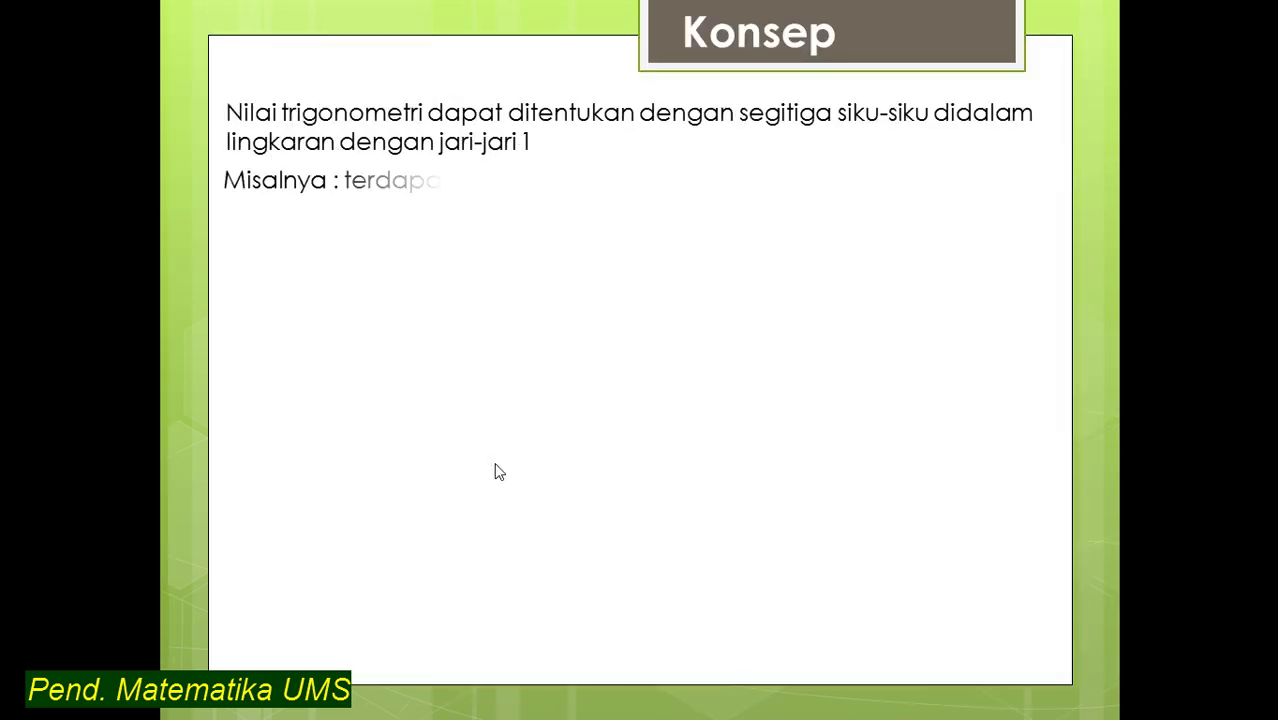
key(Right)
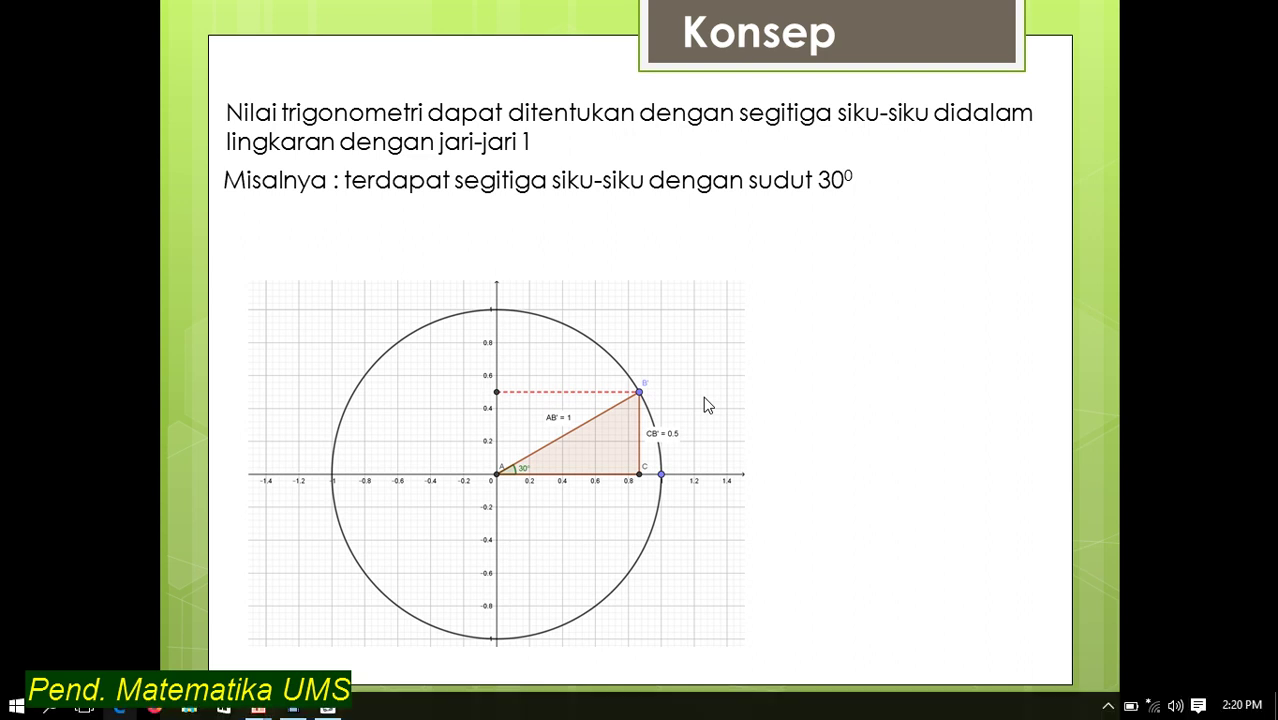
Switch back to GeoGebra and magnify the graphics view until the axes are divided in steps of 0.2
key(alt+Tab)
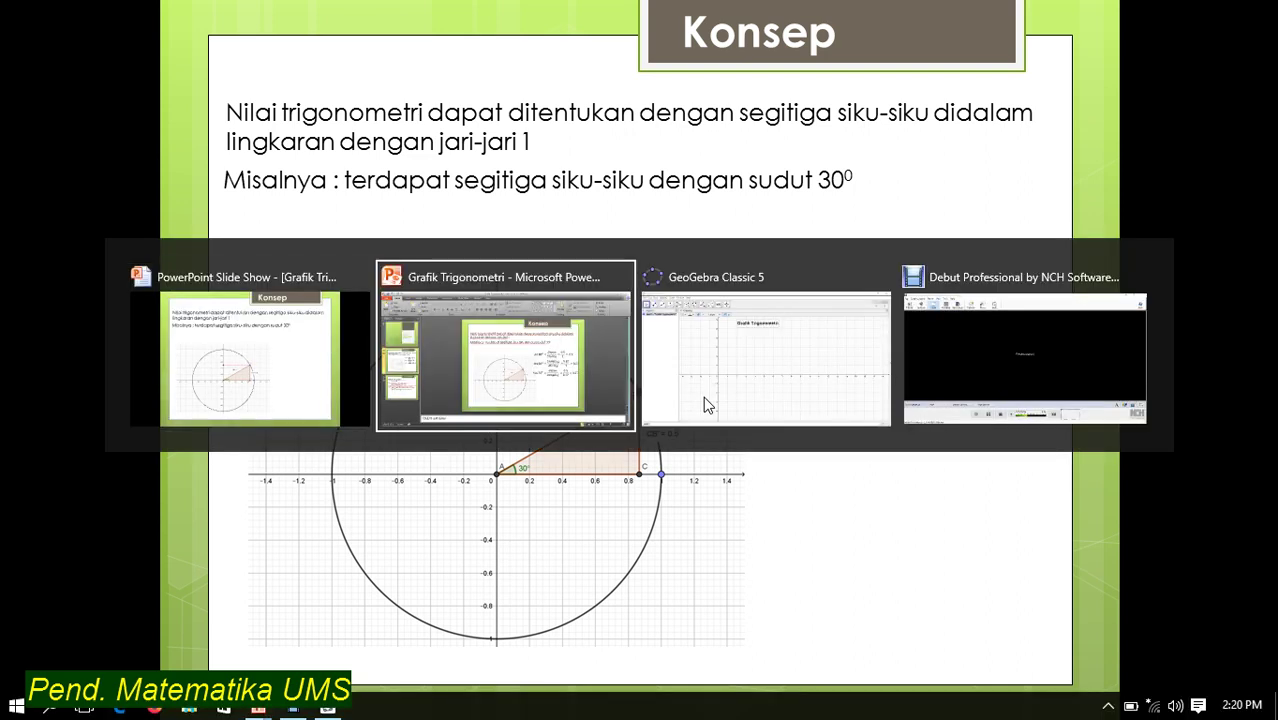
key(alt+Tab)
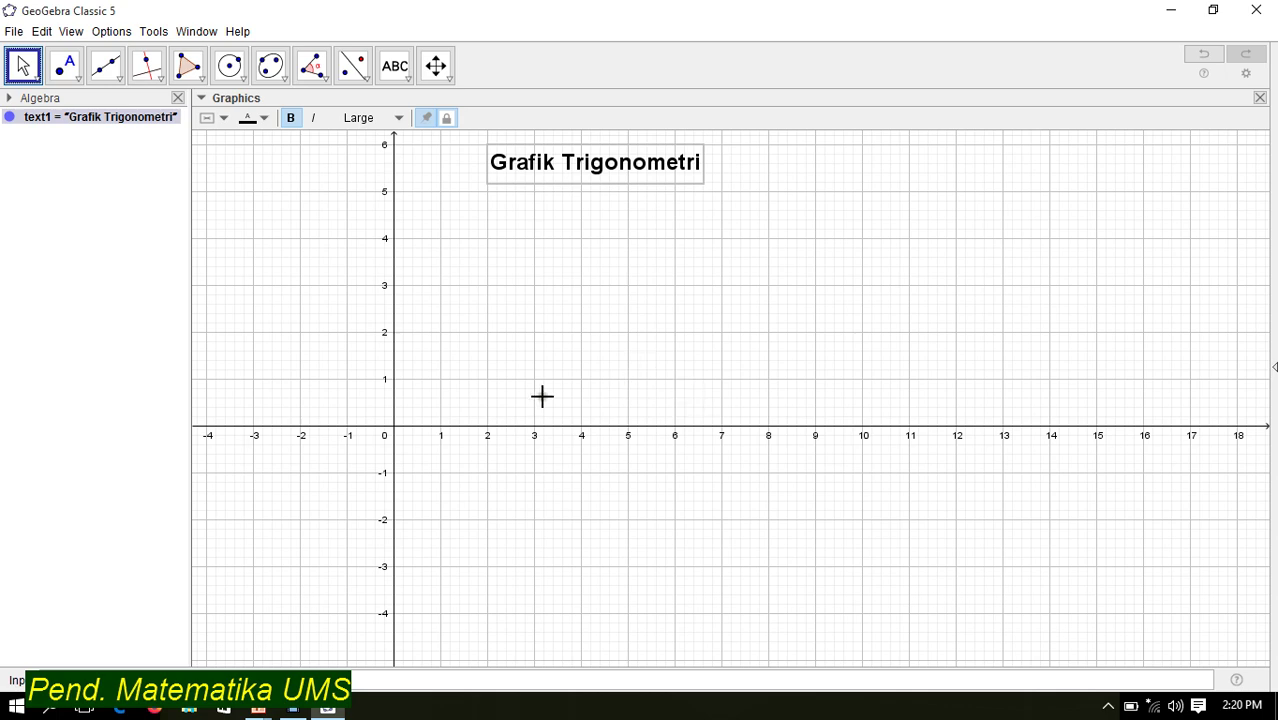
click(438, 66)
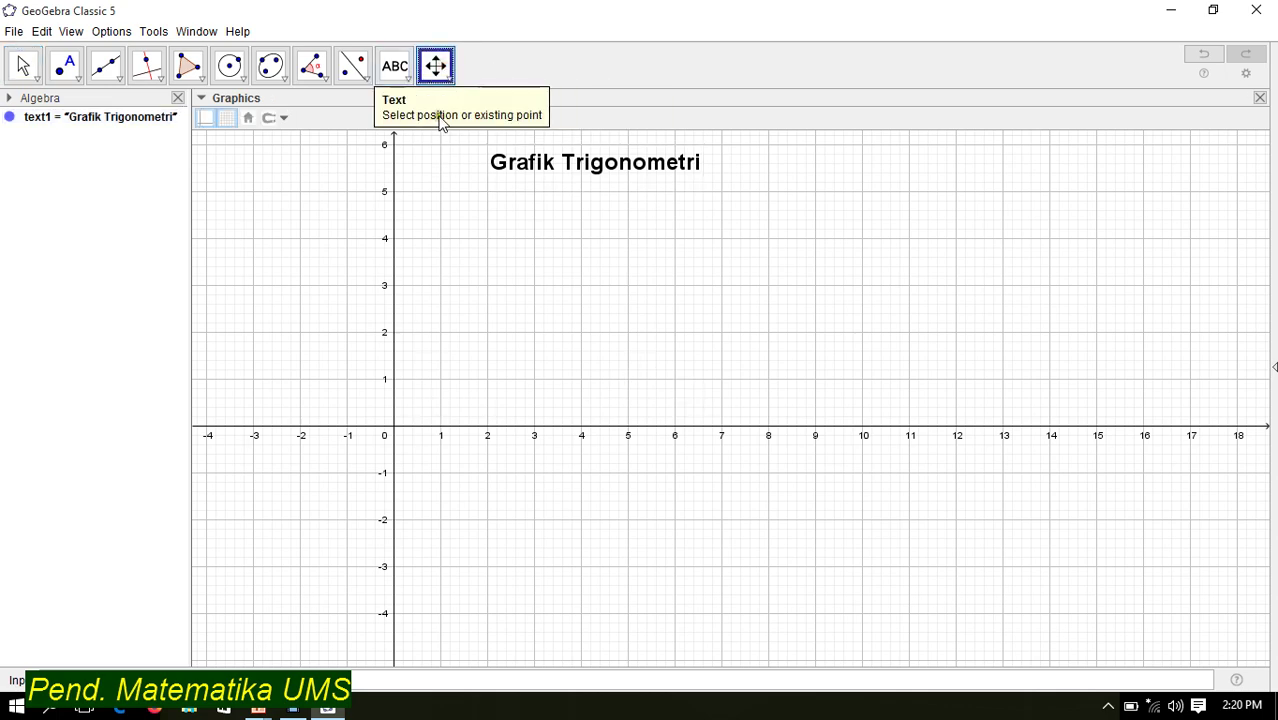
scroll(424, 236, up, 5)
click(436, 68)
click(438, 140)
click(376, 442)
click(321, 552)
click(321, 552)
click(320, 553)
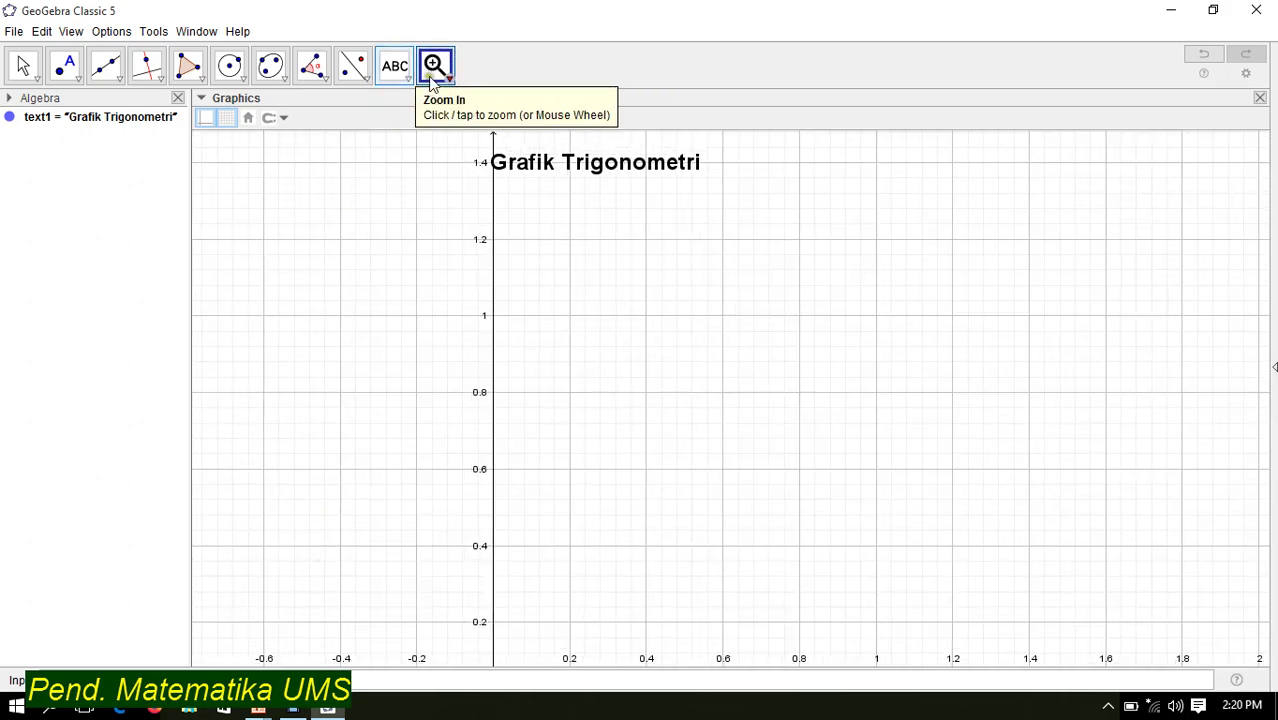
Reposition and scale the graphics view so the x-axis spans about -2 to 2.4 with the origin near the middle
click(436, 72)
click(438, 107)
drag(465, 396, 505, 188)
drag(455, 424, 802, 397)
scroll(801, 397, down, 1)
scroll(708, 399, down, 4)
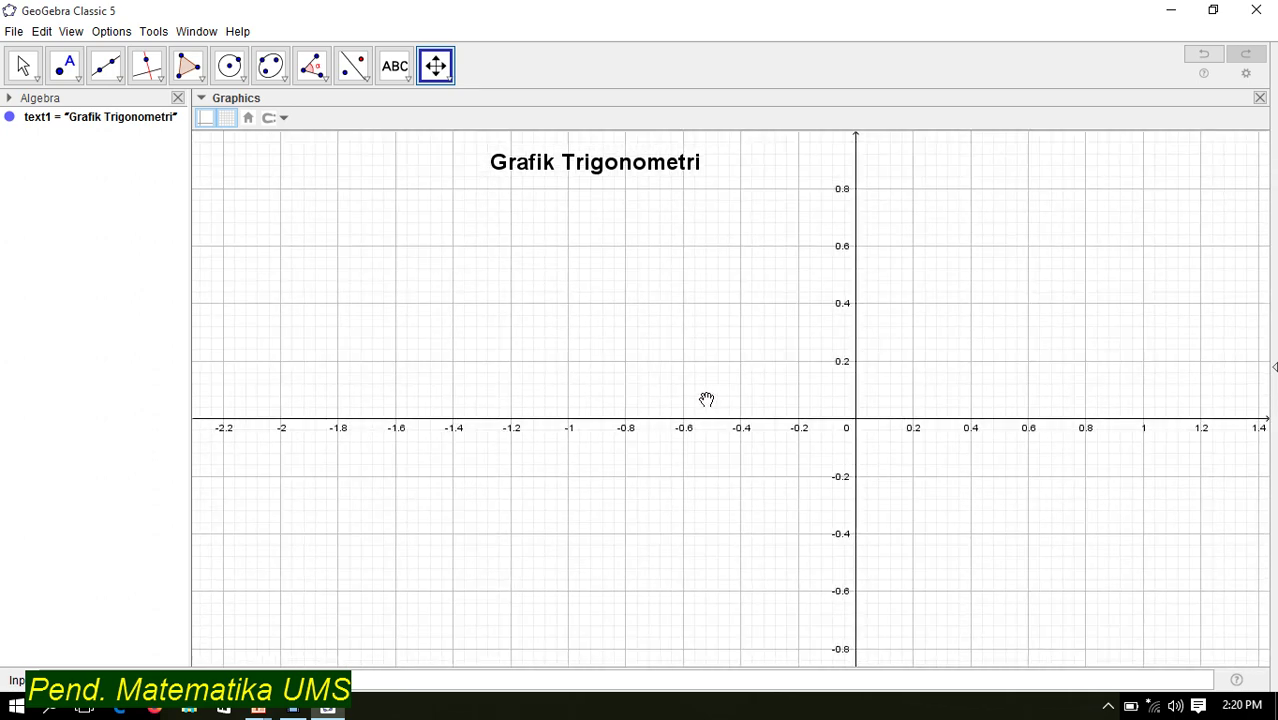
drag(662, 391, 517, 402)
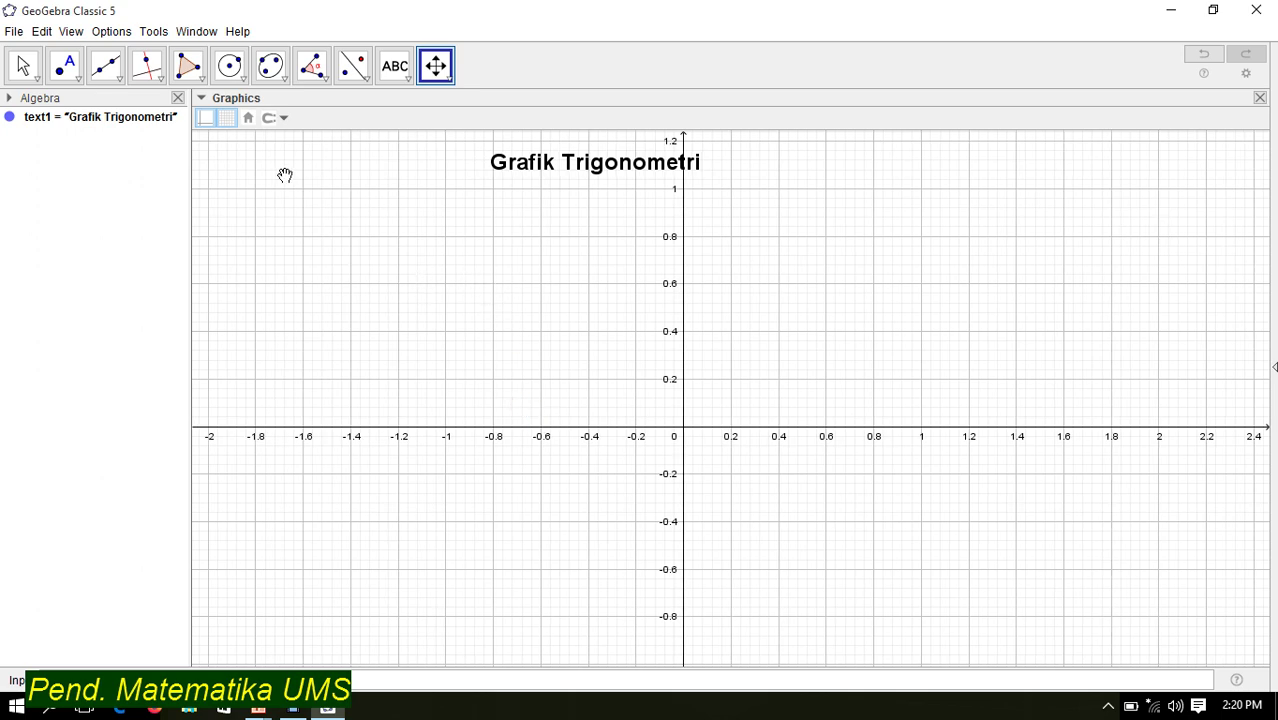
Draw a circle with center A at (-1, 0) through point B at the origin, and hide the circle's label
click(238, 76)
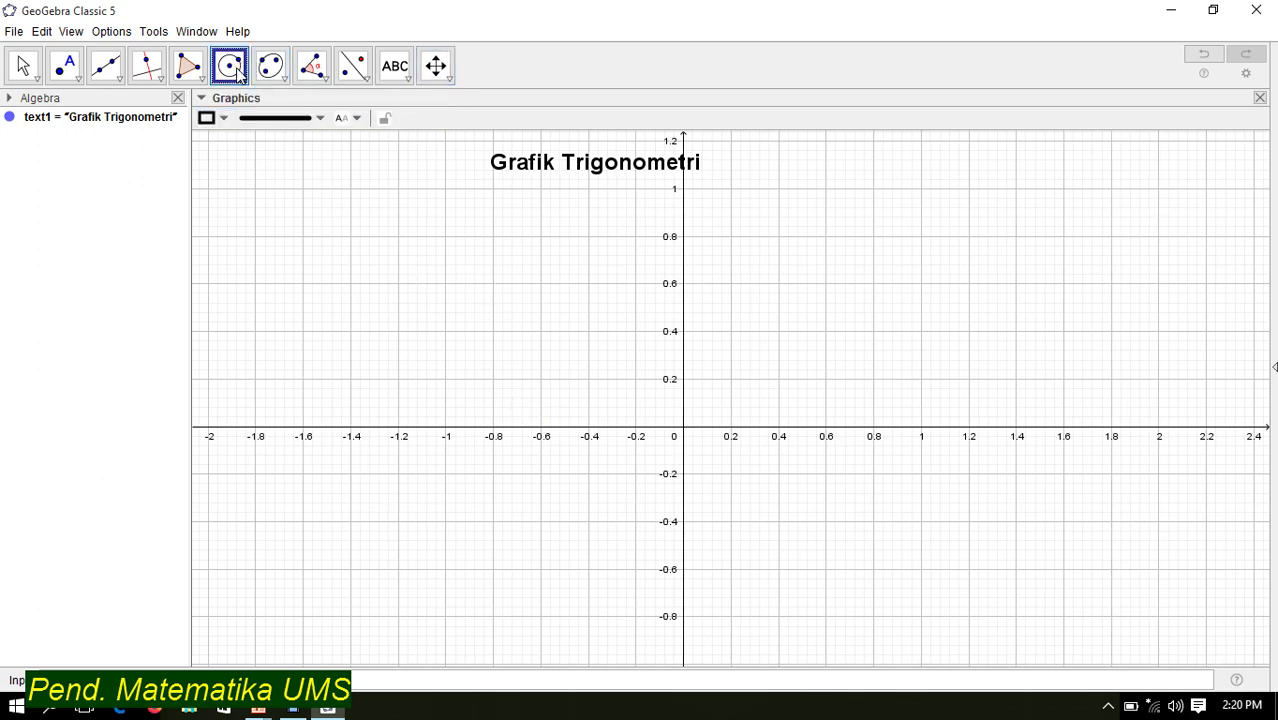
click(238, 76)
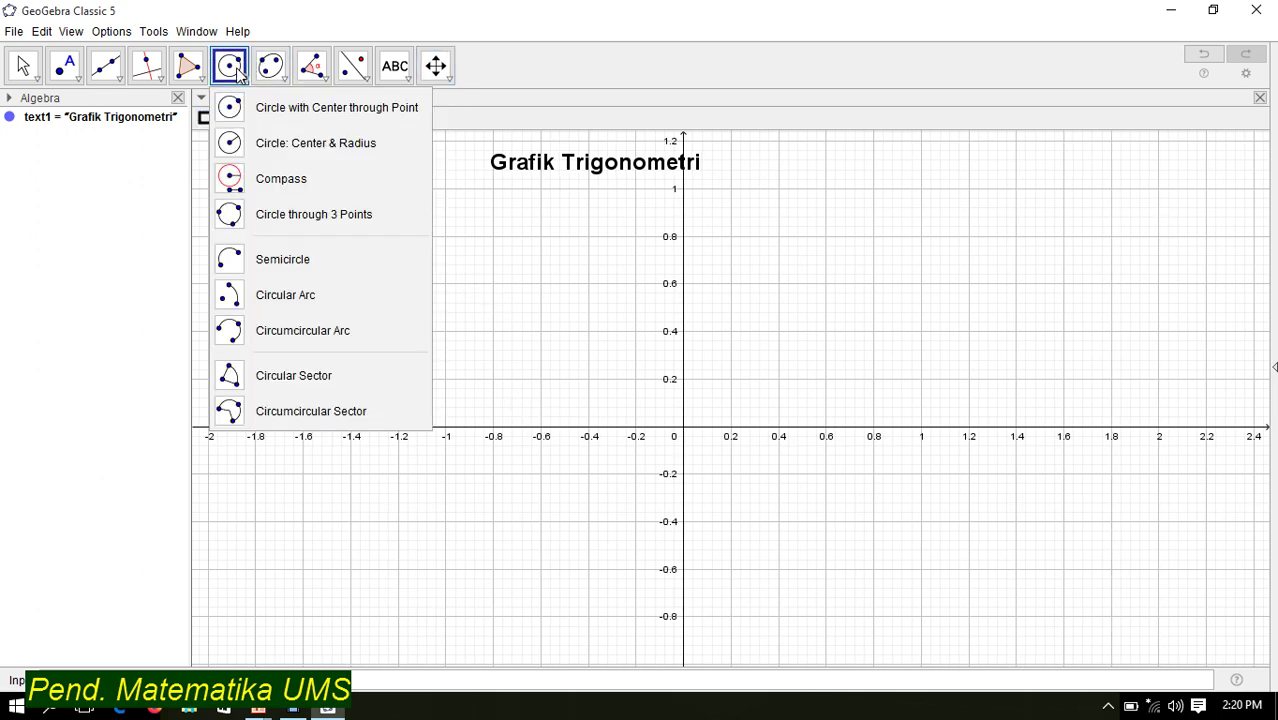
click(251, 118)
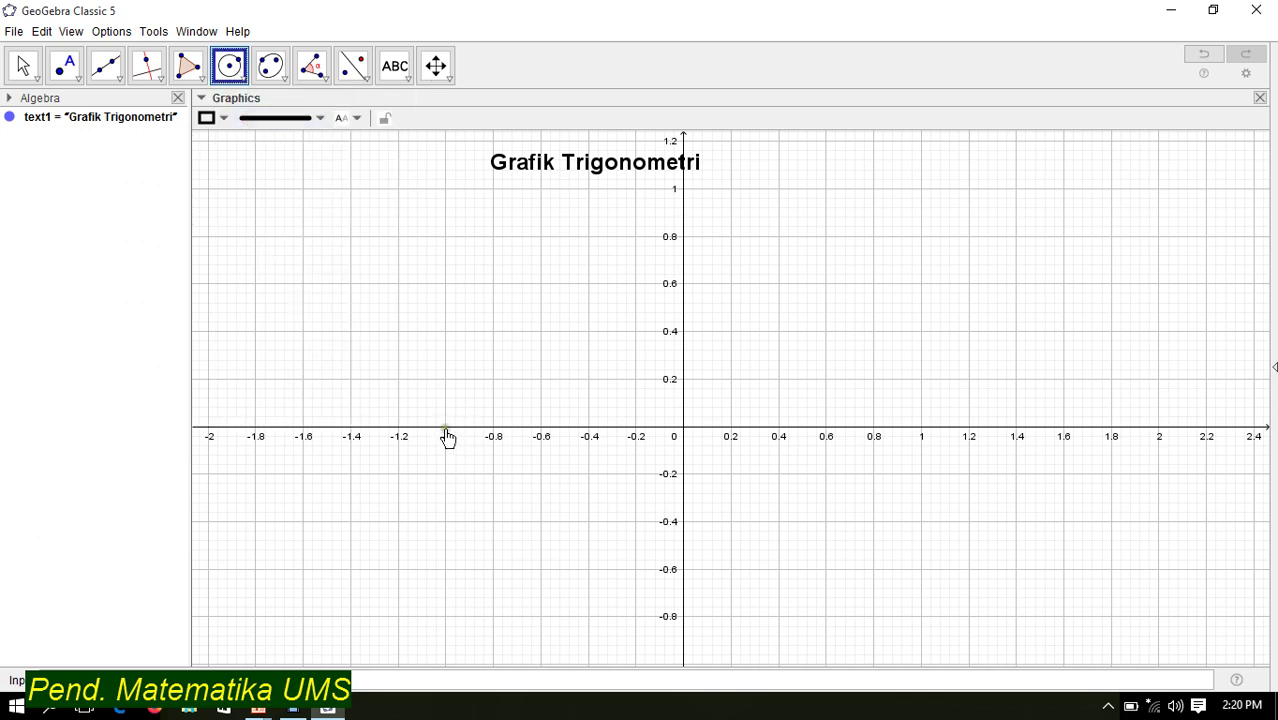
click(446, 427)
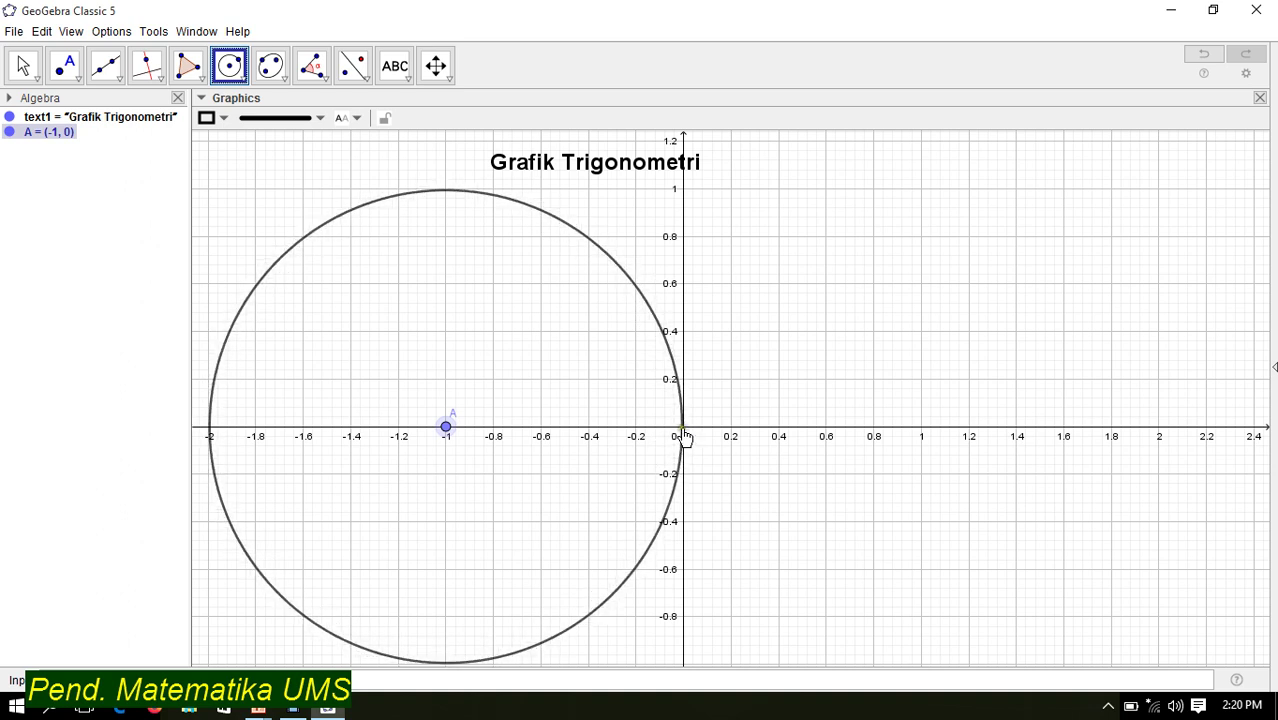
click(683, 428)
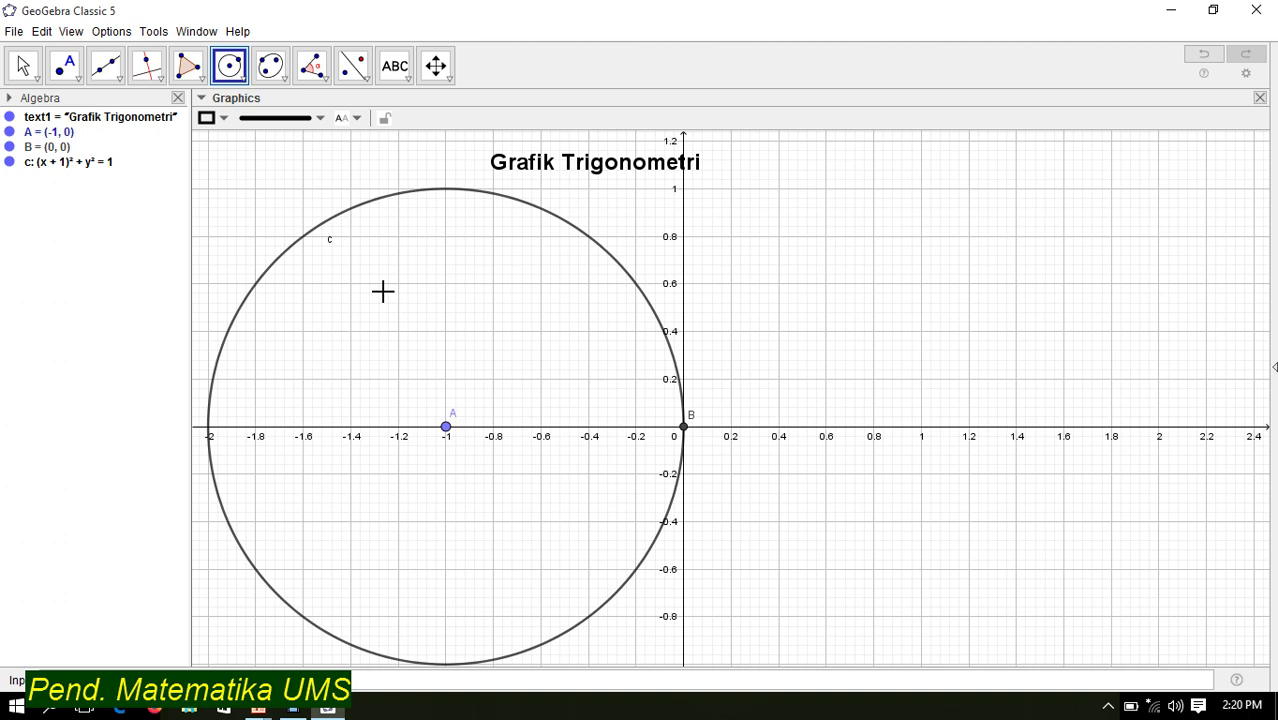
right_click(311, 230)
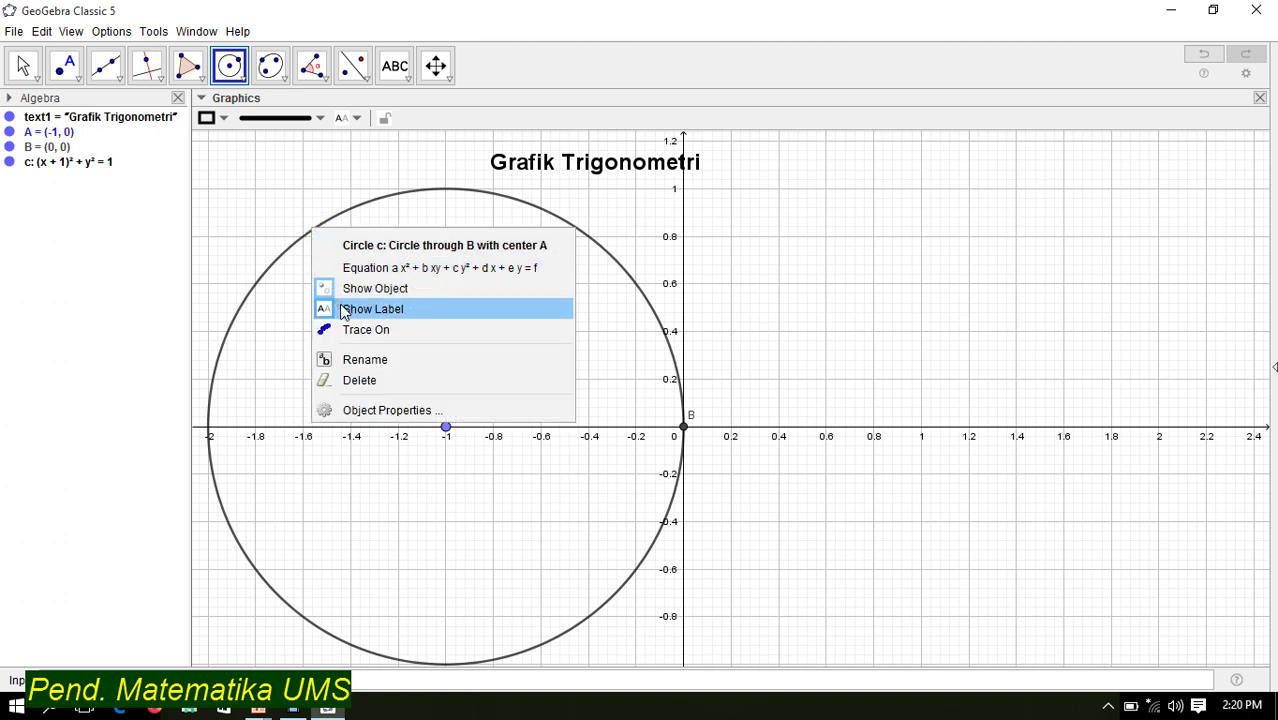
click(342, 309)
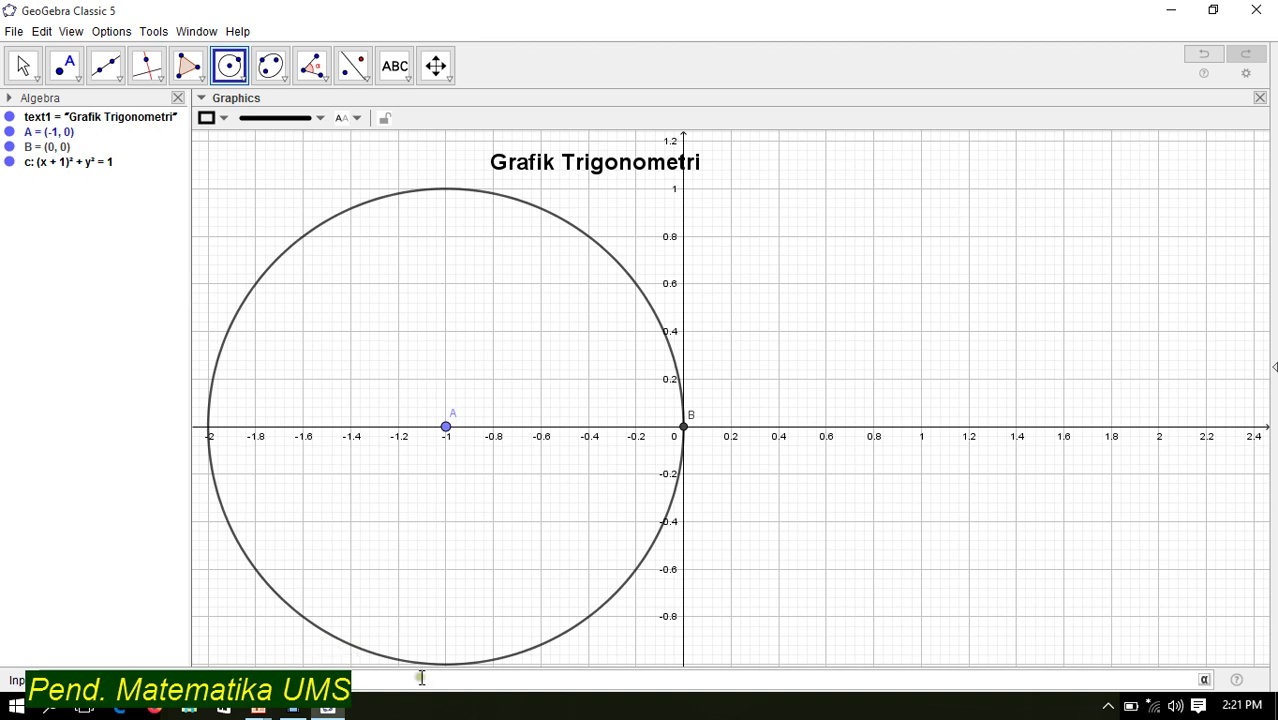
Define the angle α = 30° through the input bar
click(1205, 680)
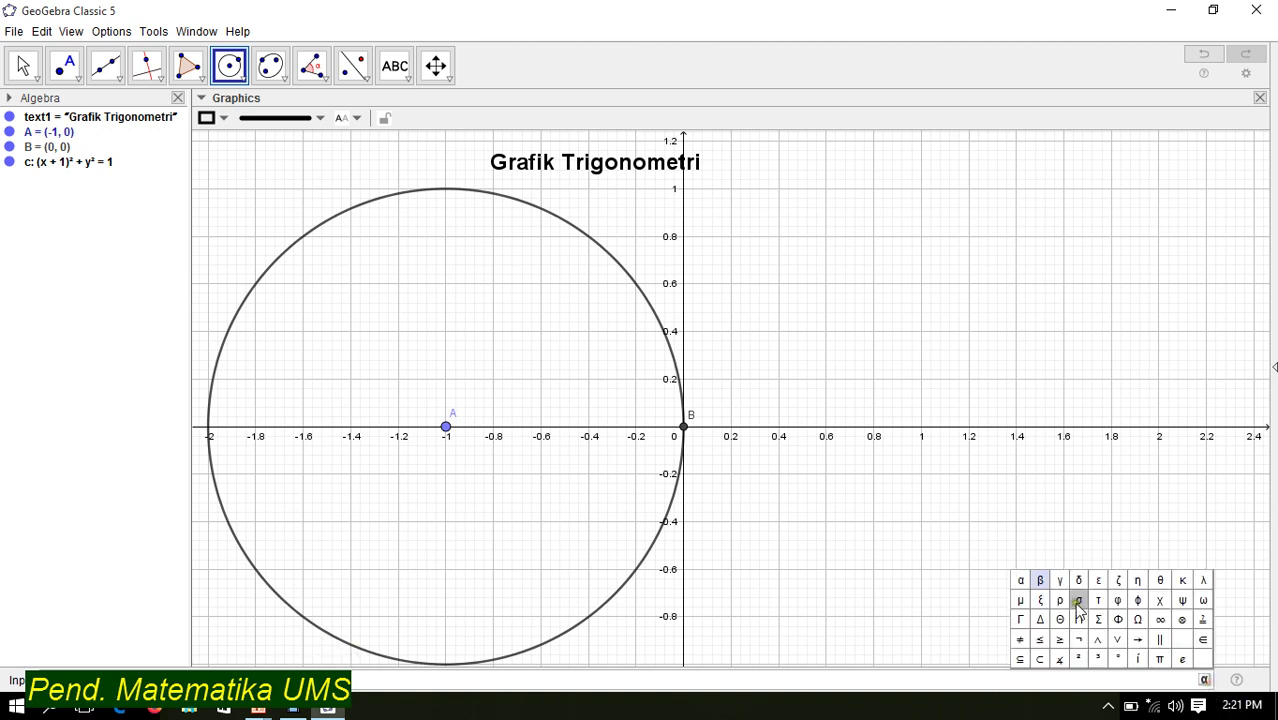
click(1038, 584)
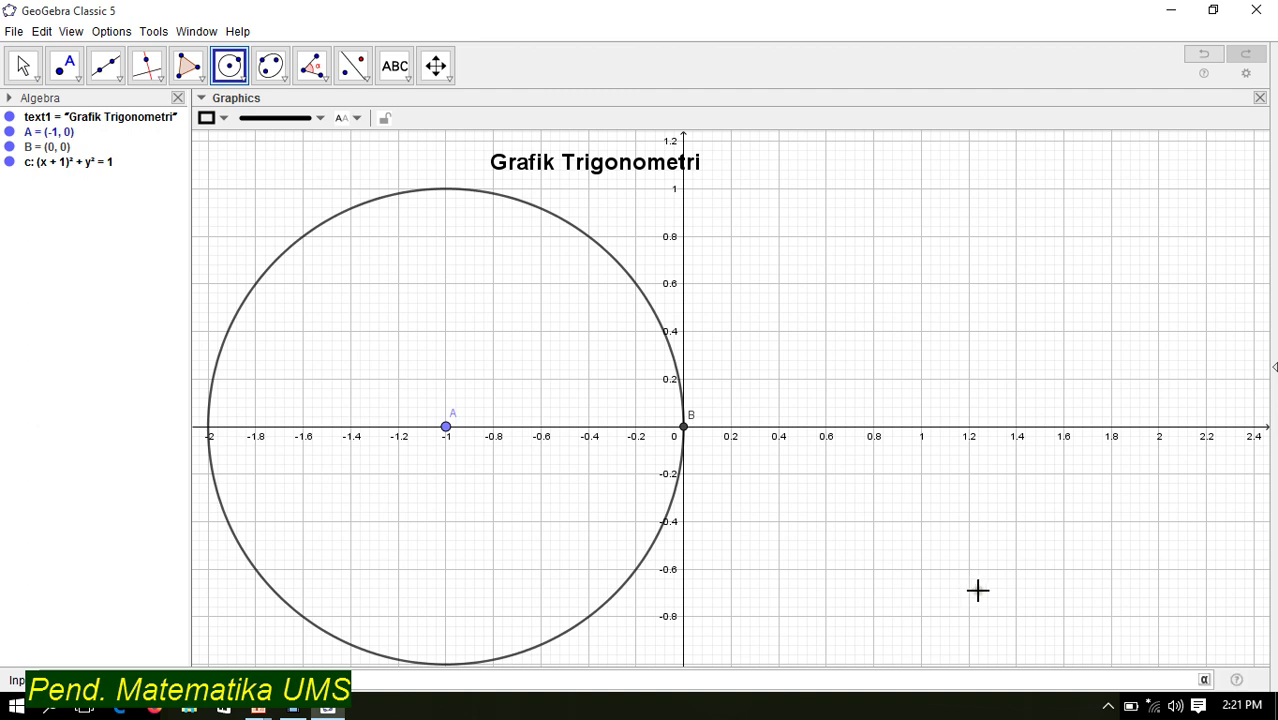
click(1204, 680)
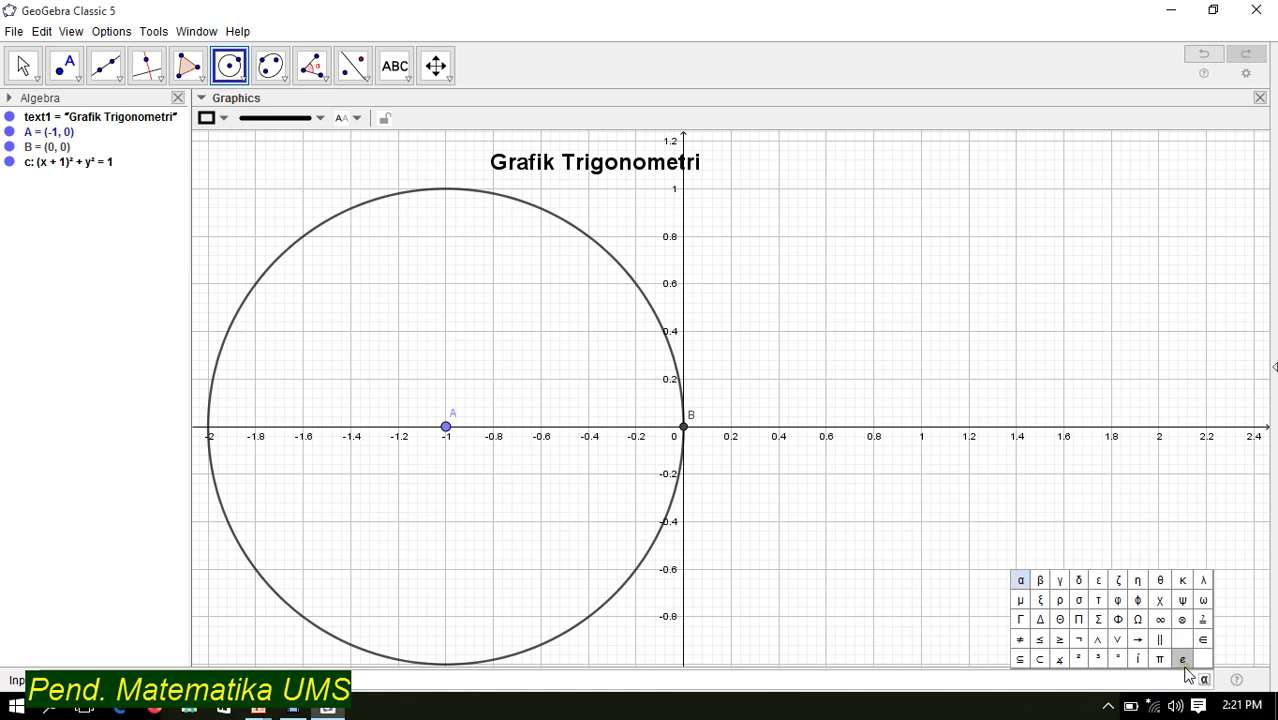
click(1120, 659)
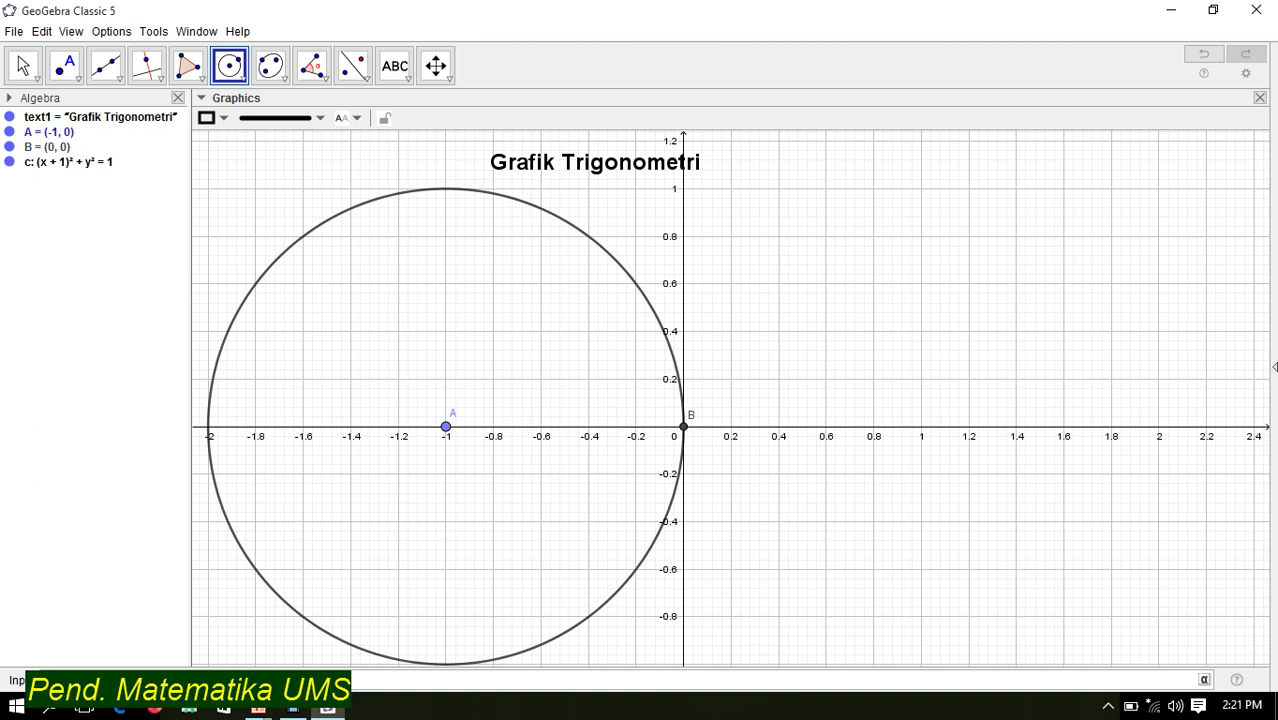
click(1204, 679)
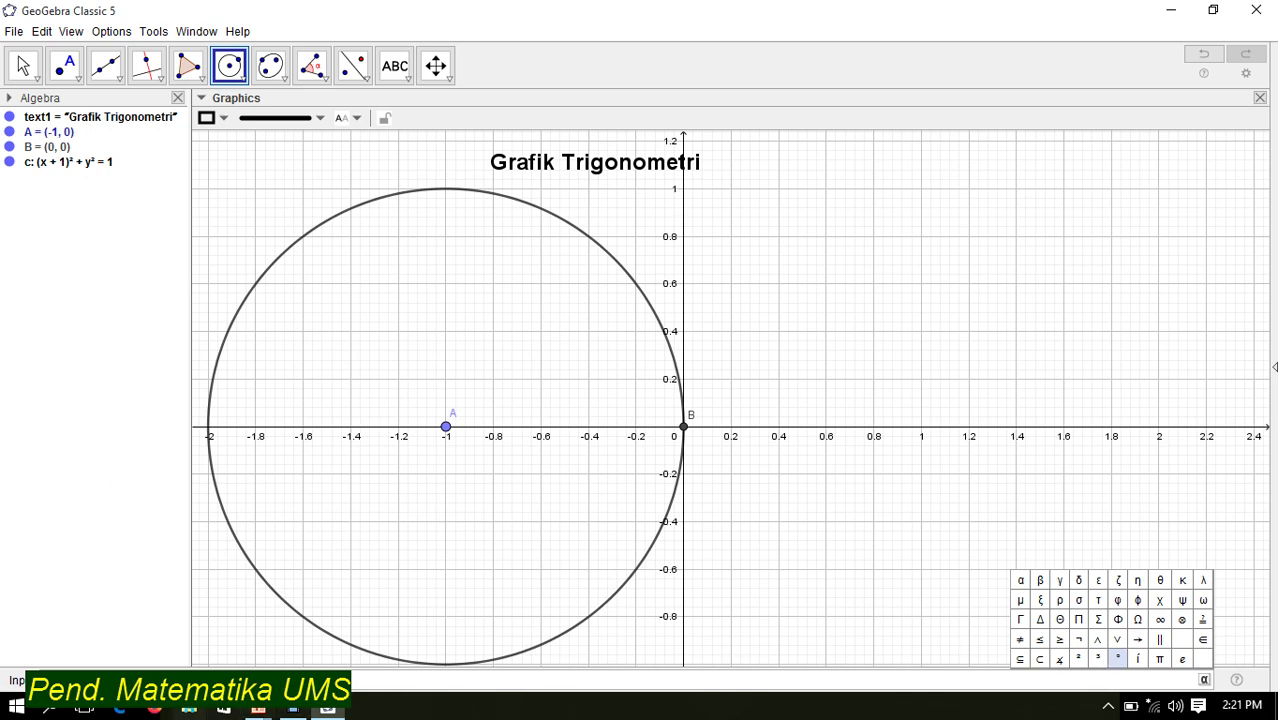
click(146, 684)
key(Return)
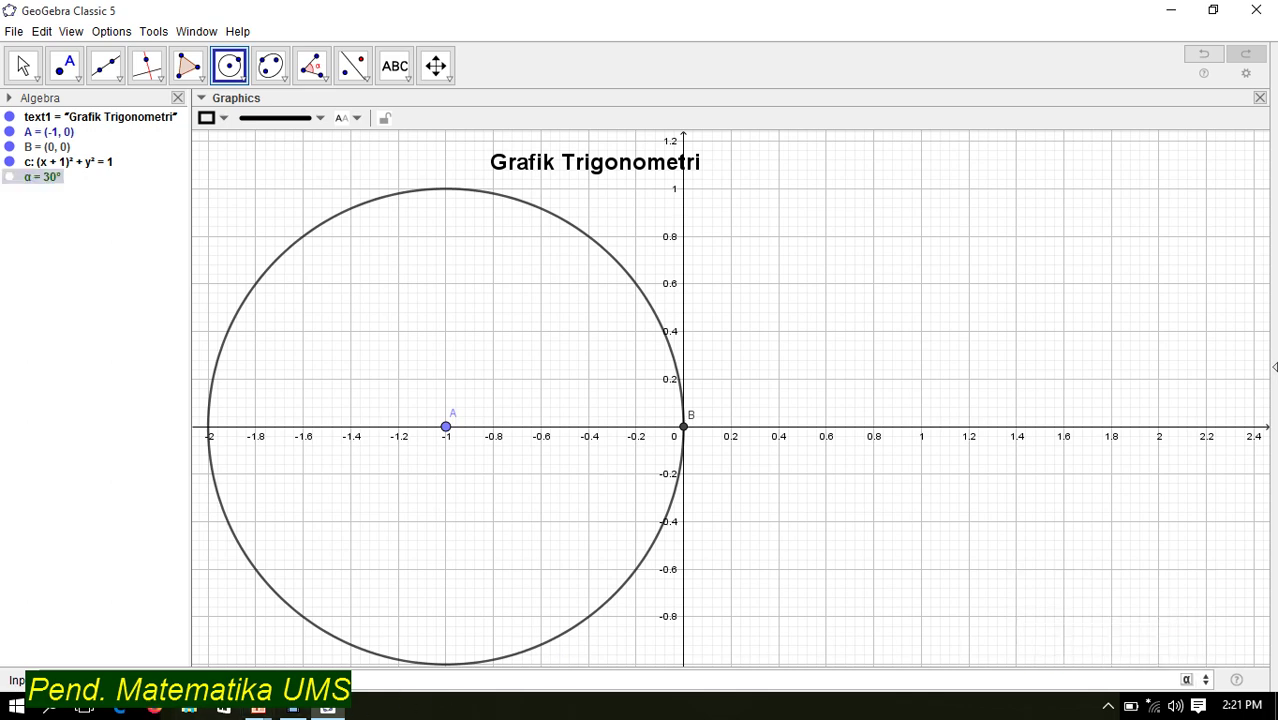
Show angle α as a slider in the graphics view and move it to 172°
click(9, 177)
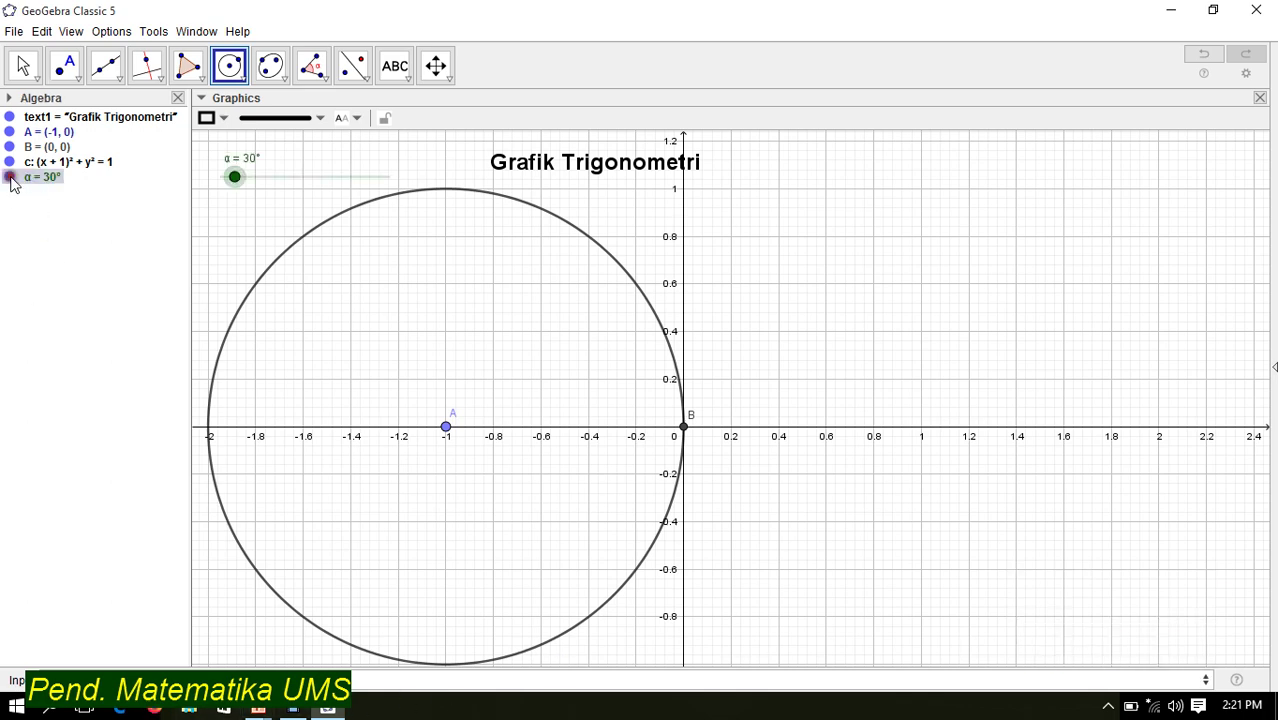
key(Escape)
drag(238, 178, 302, 181)
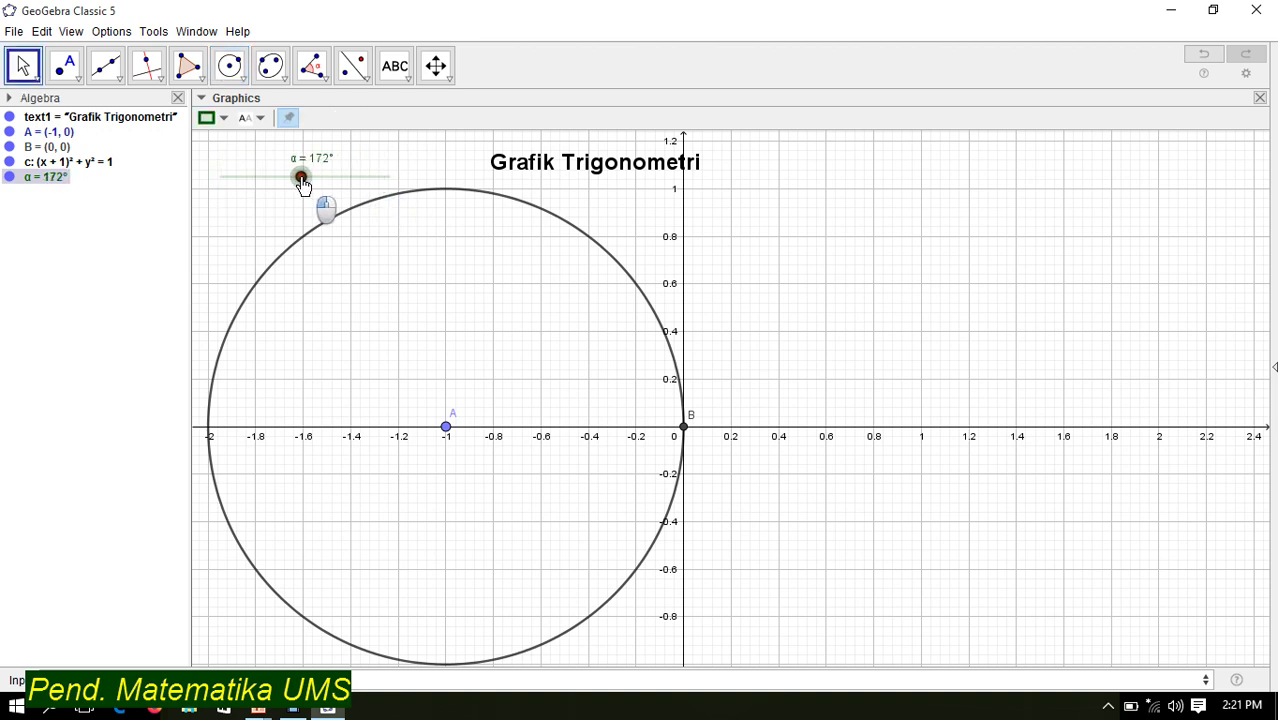
Set the α slider's increment to 5° and move the slider to 360°
right_click(302, 181)
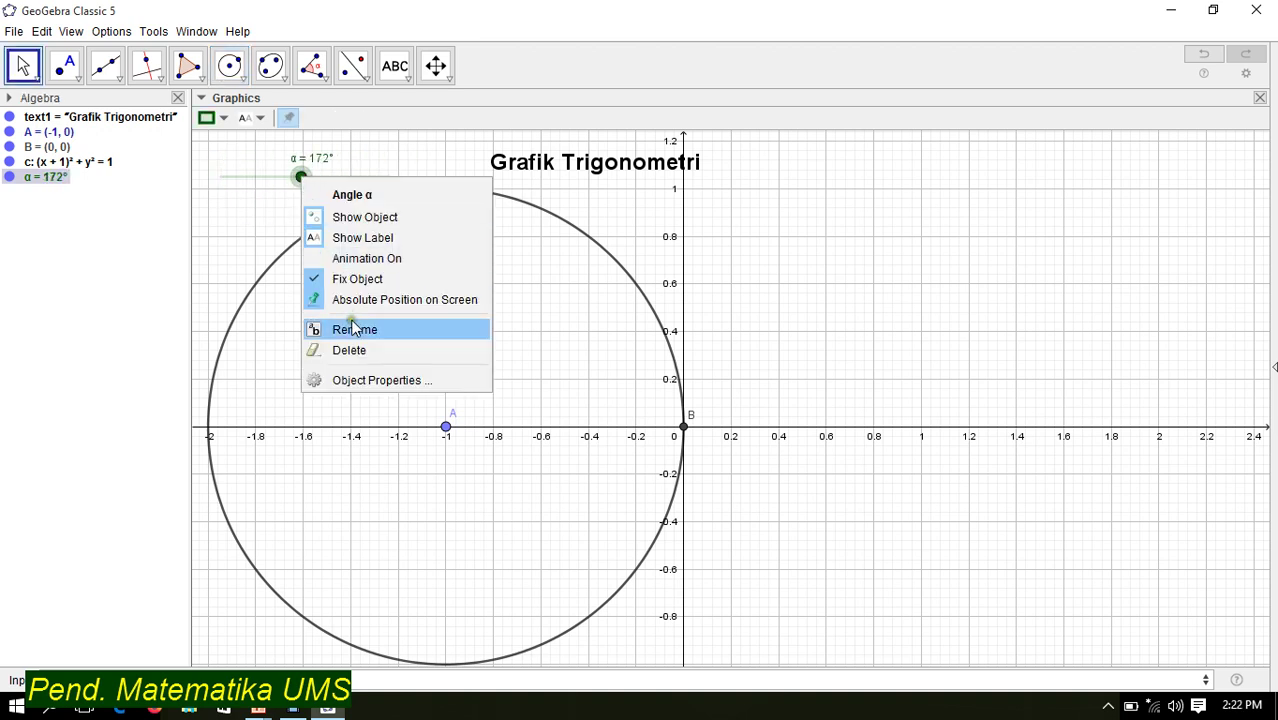
click(358, 381)
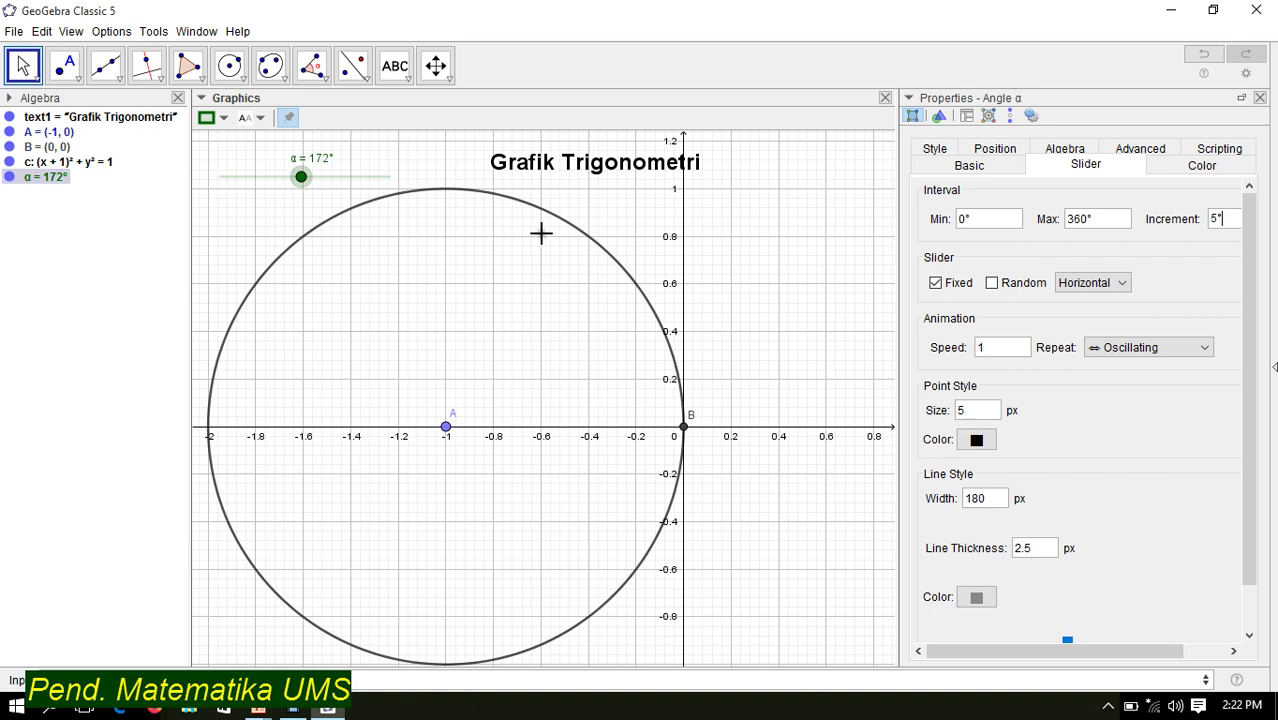
mouse_move(301, 177)
mouse_down()
mouse_move(370, 178)
mouse_move(316, 178)
mouse_up()
drag(237, 184, 396, 206)
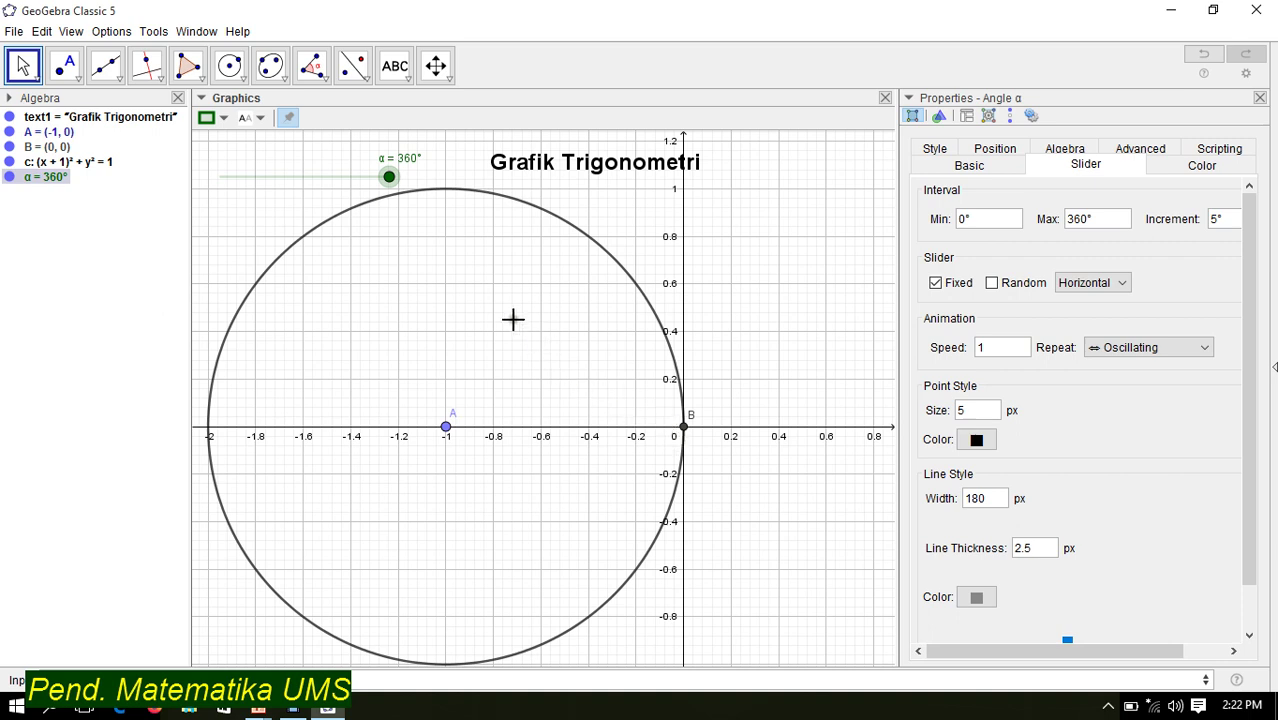
Construct a counterclockwise angle of size α from point B about vertex A with Angle with Given Size
click(313, 63)
click(352, 68)
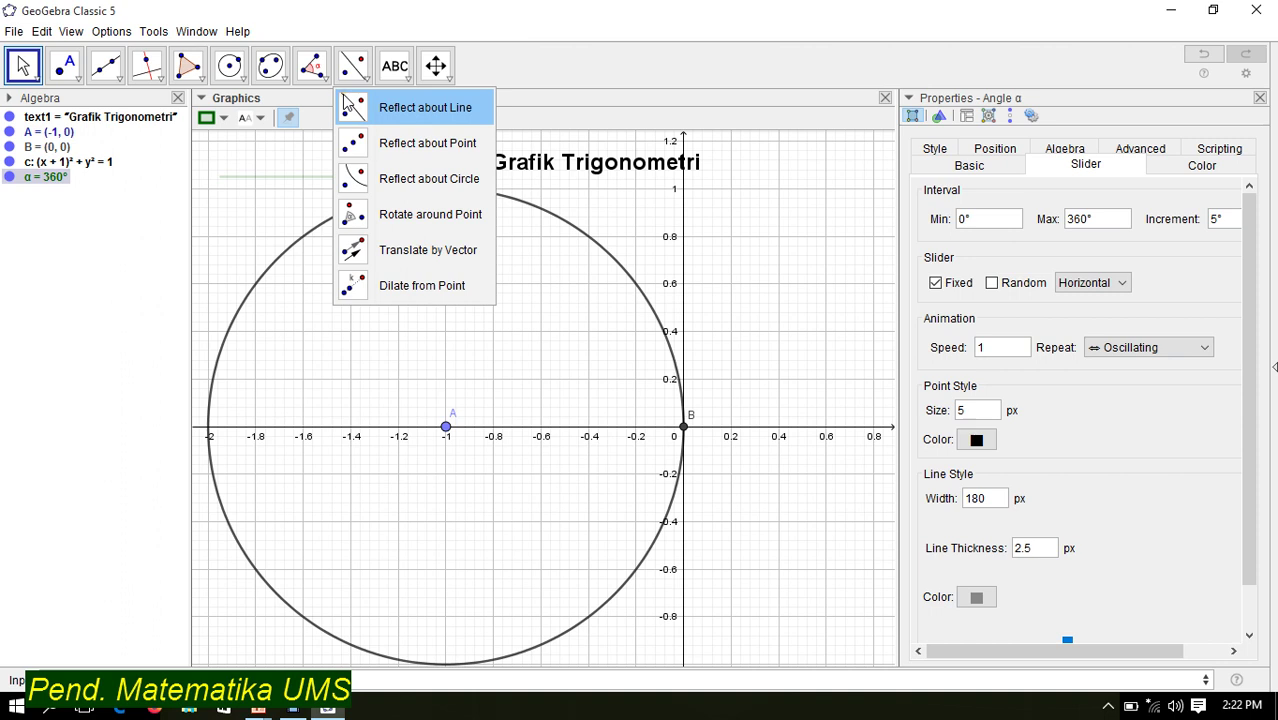
click(311, 66)
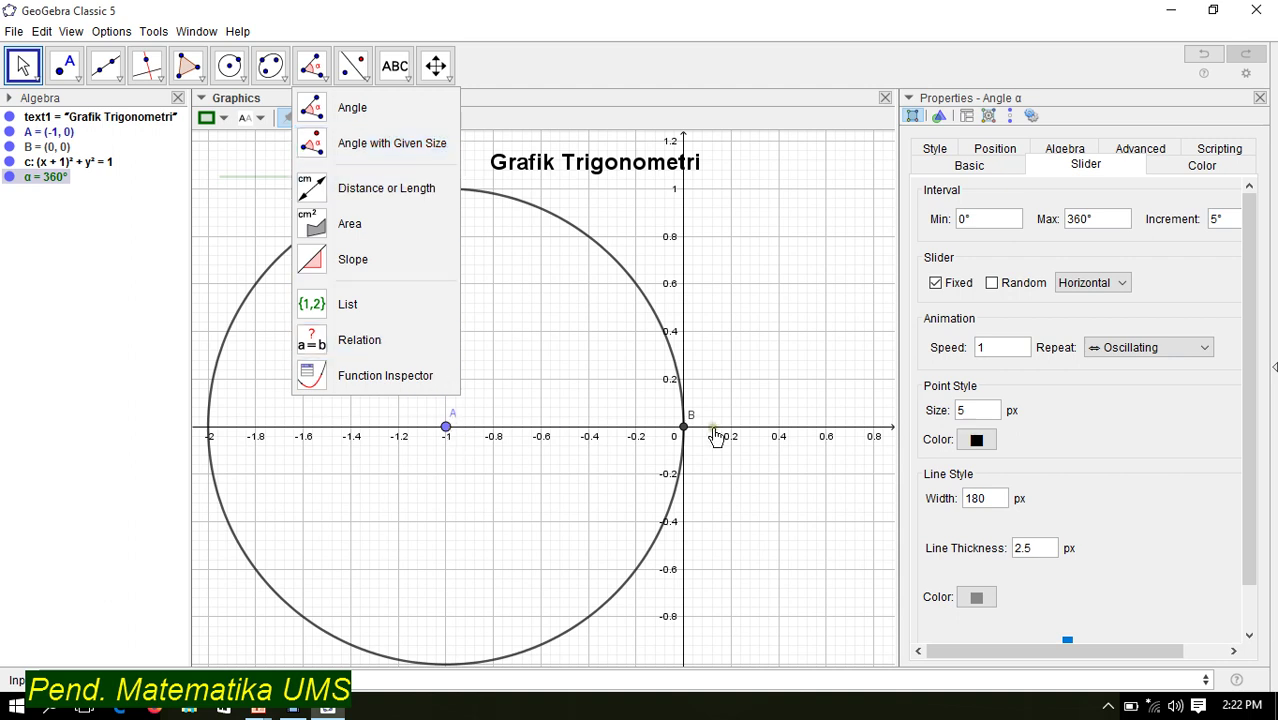
click(313, 145)
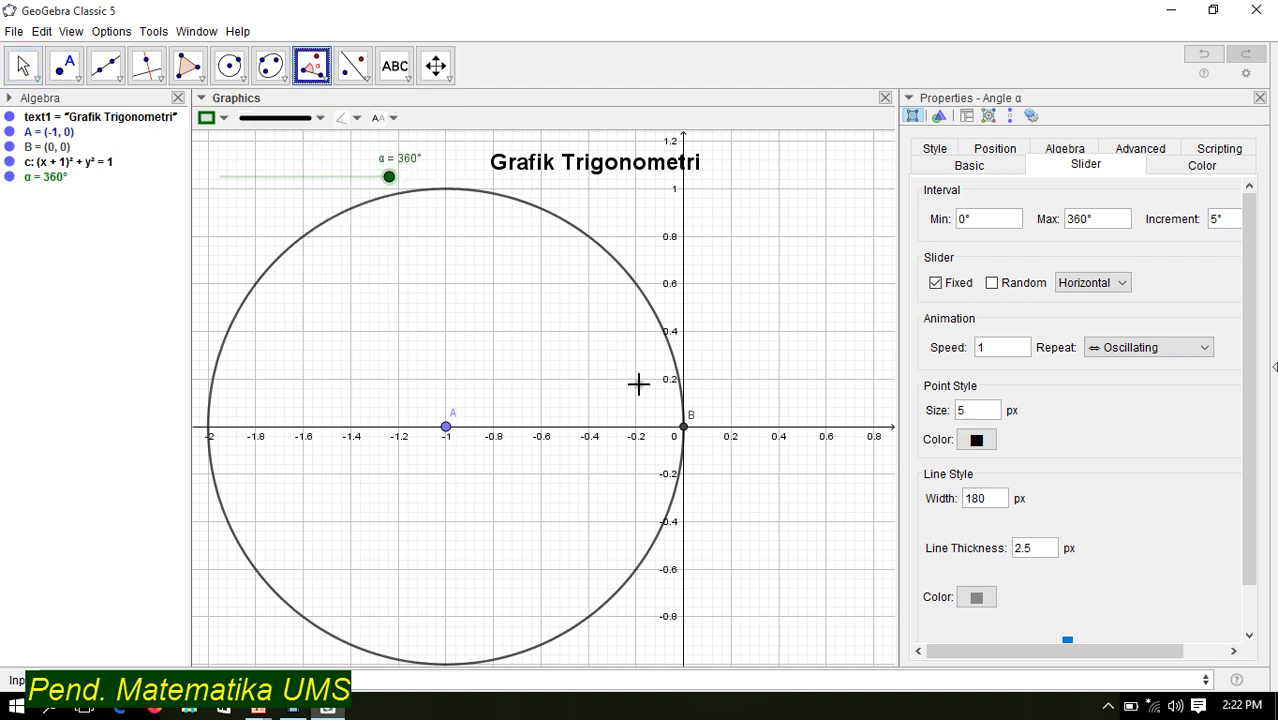
click(686, 437)
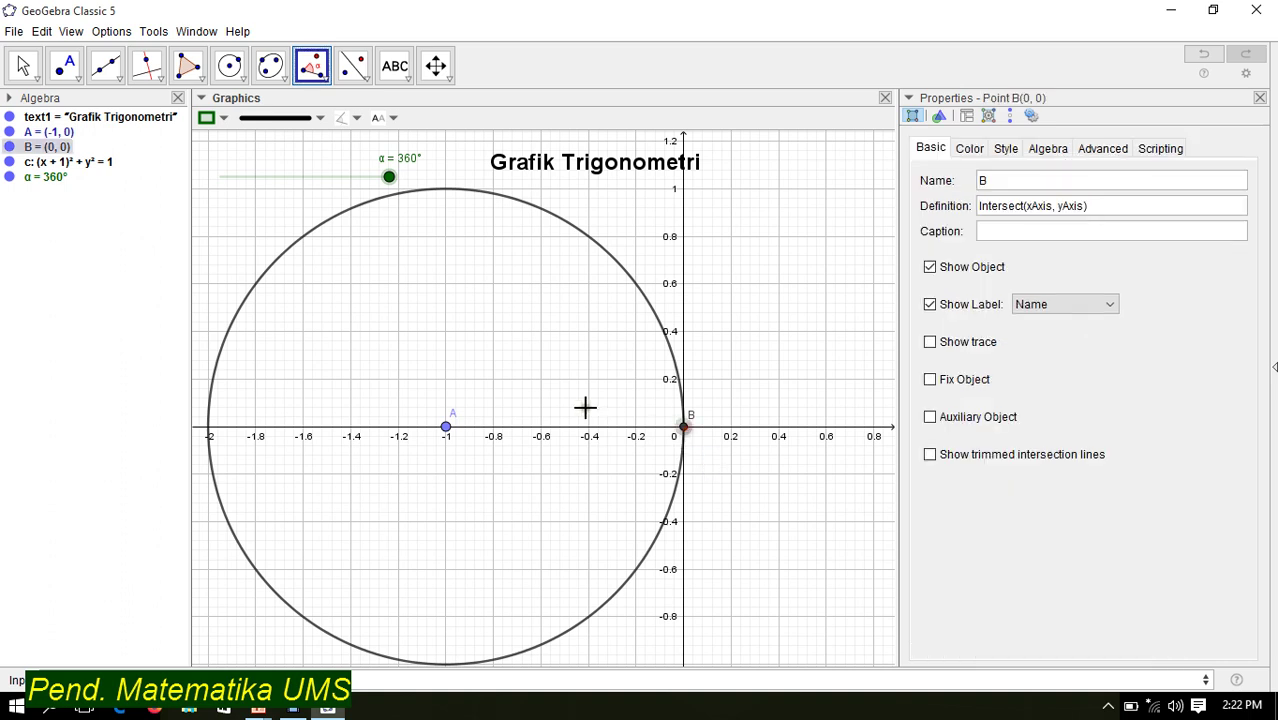
click(447, 434)
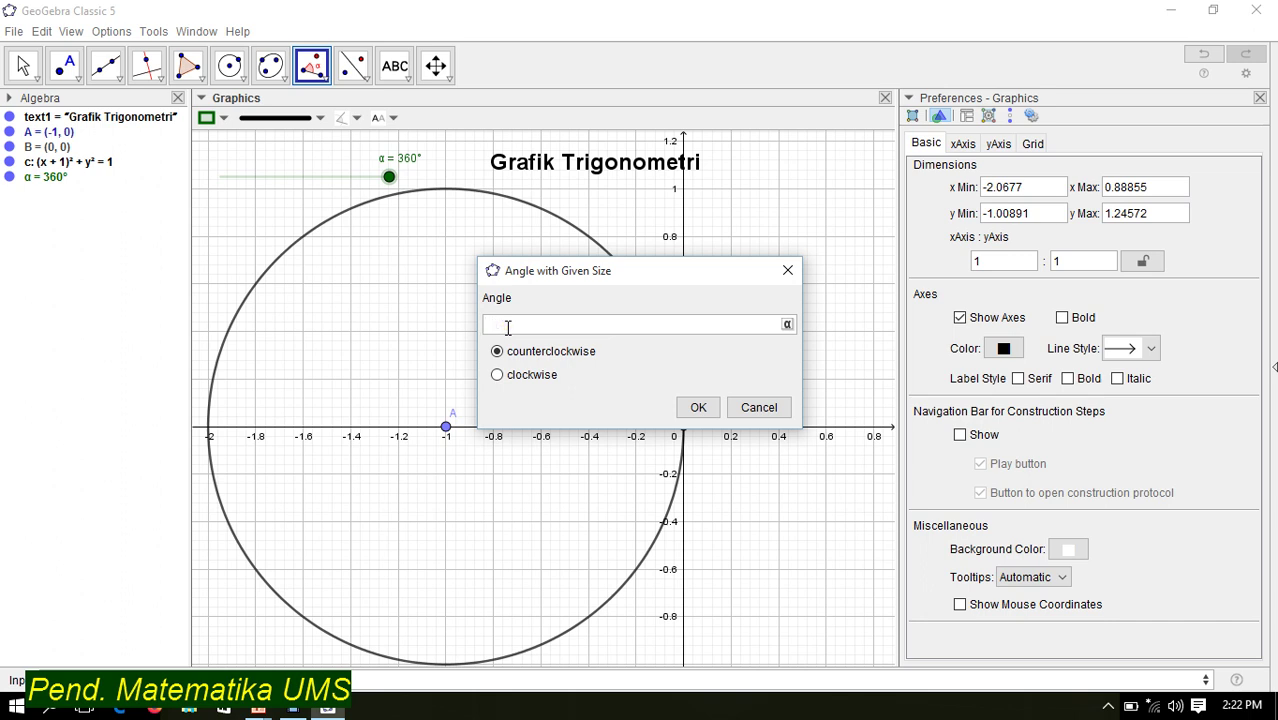
click(788, 324)
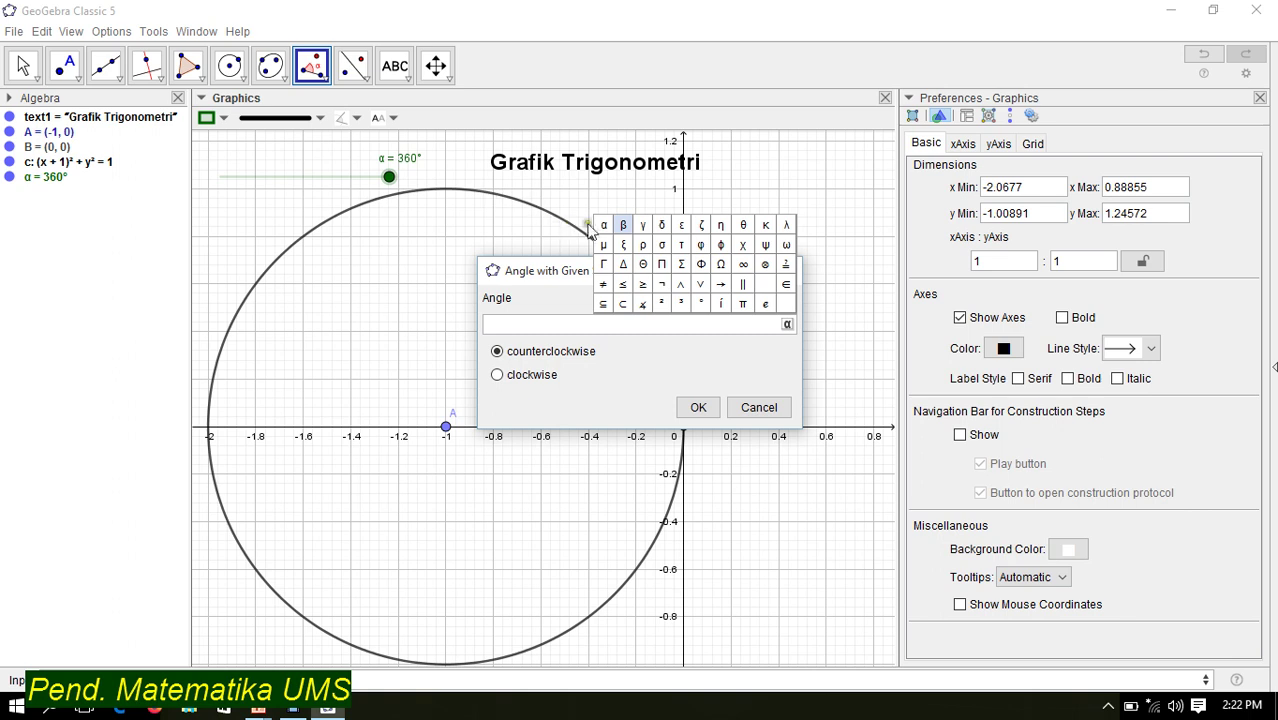
click(603, 226)
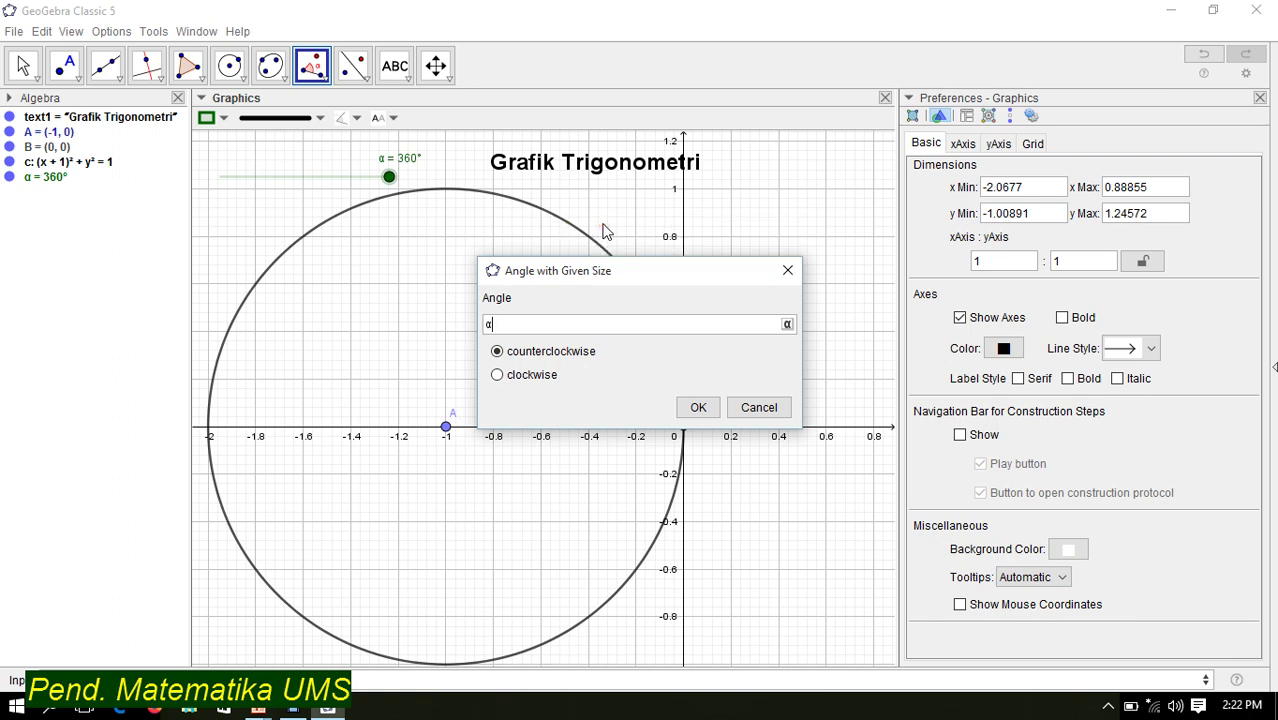
click(695, 407)
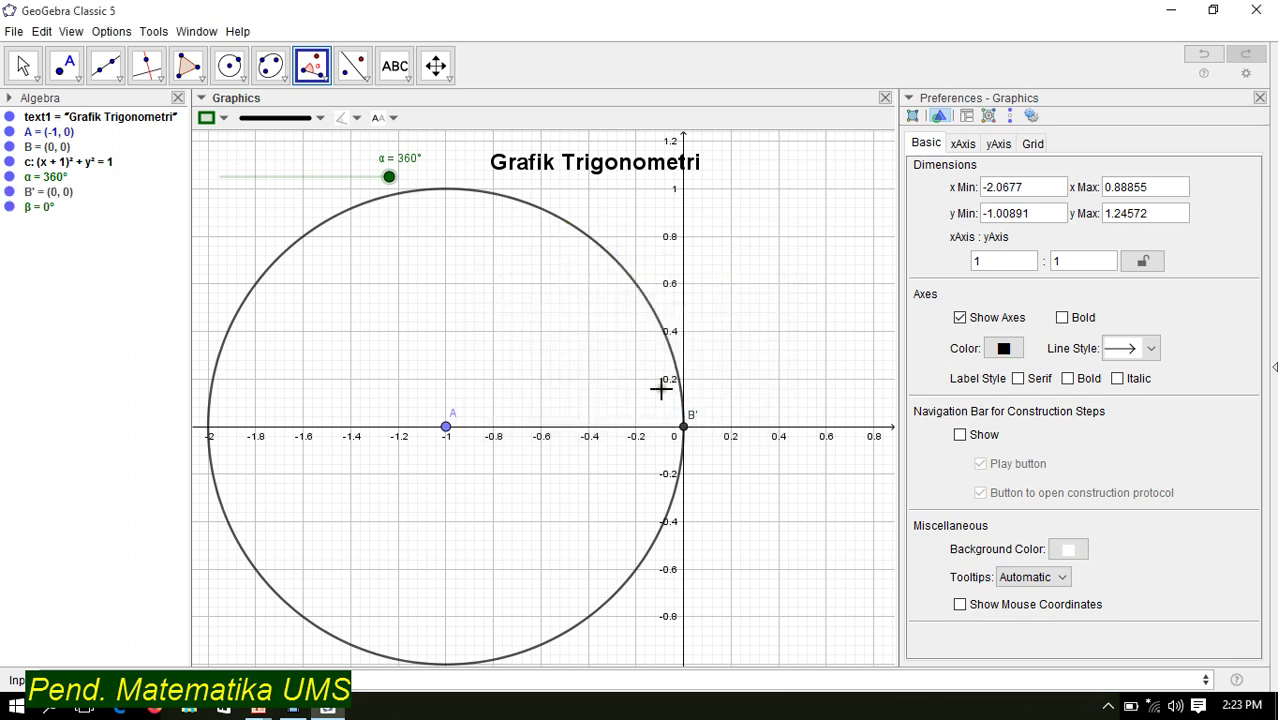
Move the α slider to 45° and rename the rotated point B' on the circle to C
key(Escape)
drag(389, 180, 244, 217)
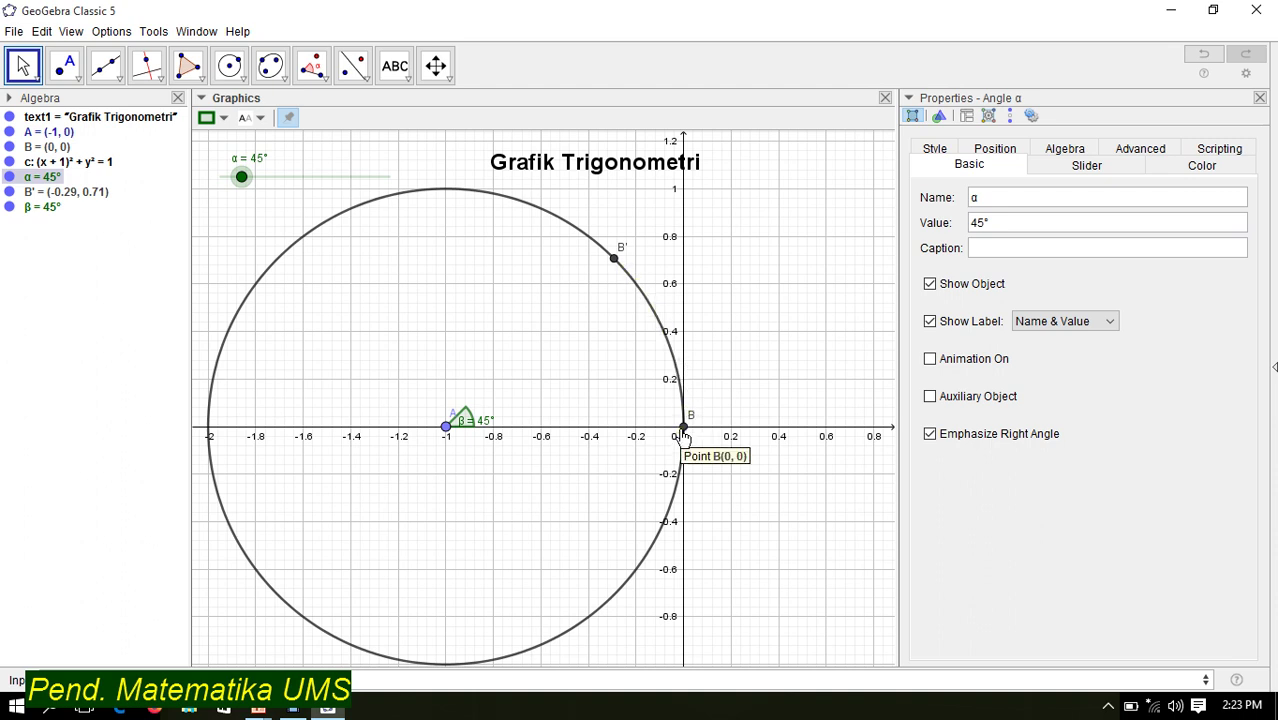
right_click(614, 260)
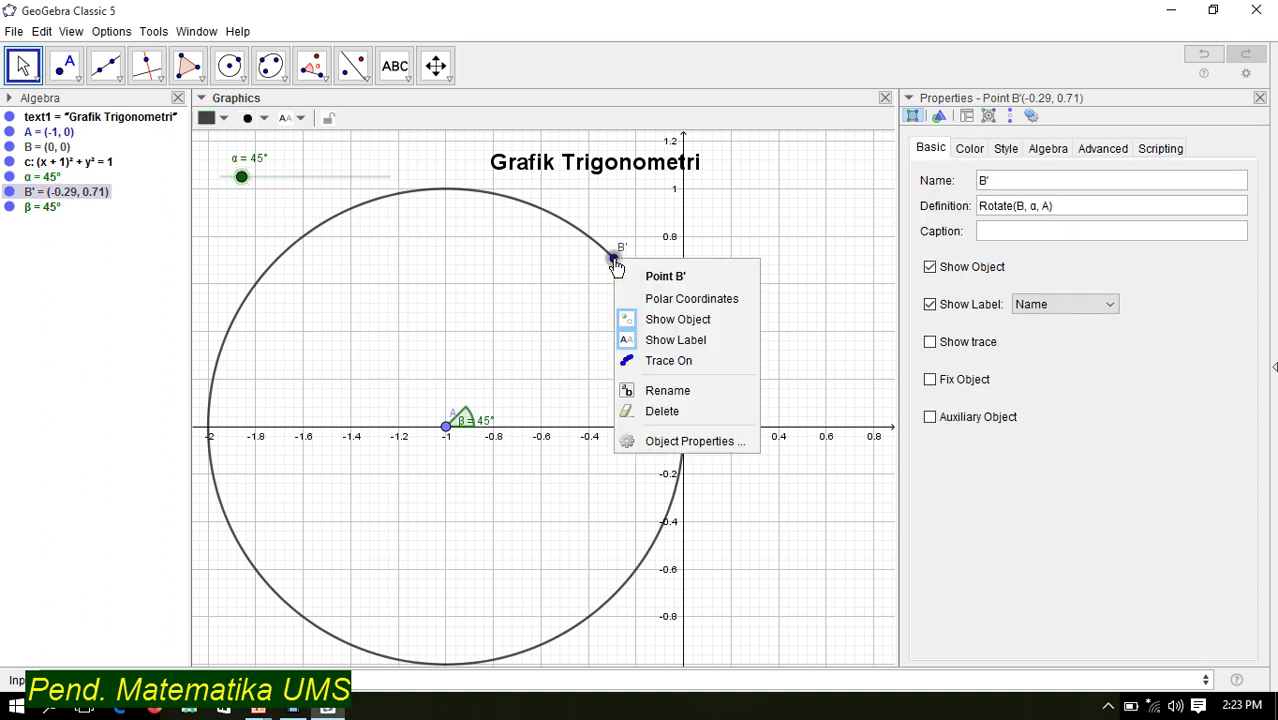
click(666, 393)
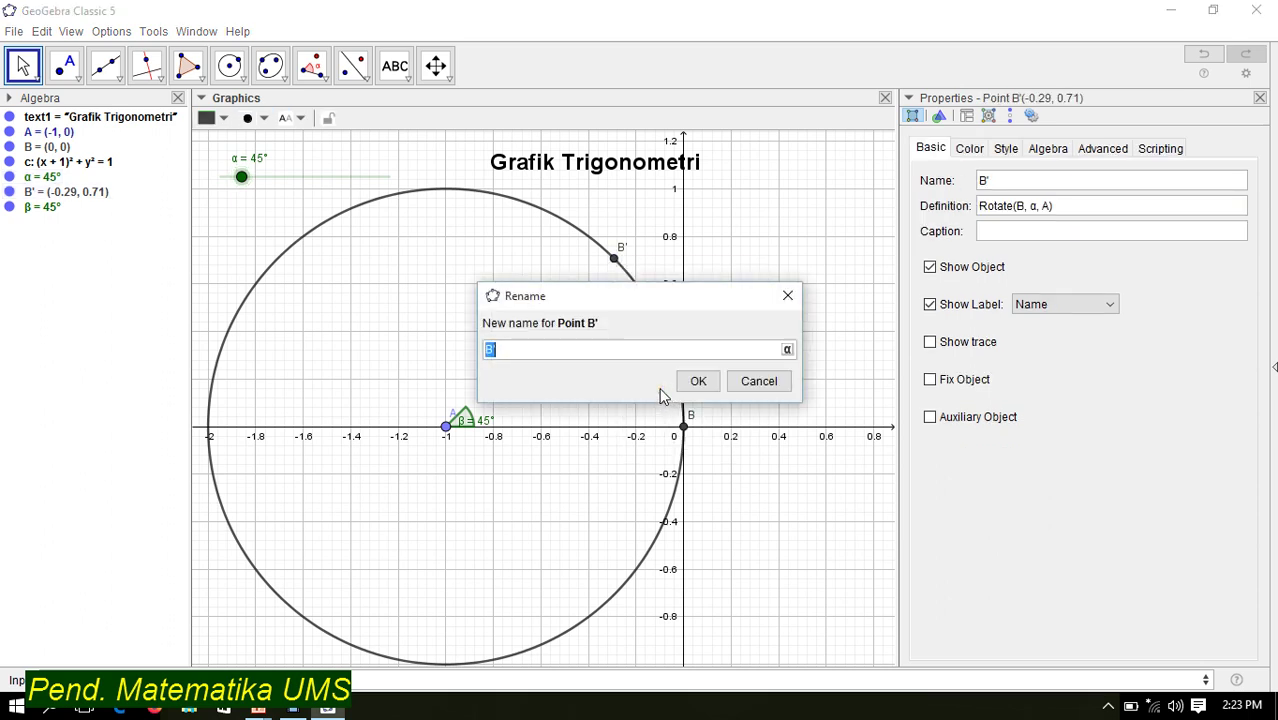
text(C)
click(699, 385)
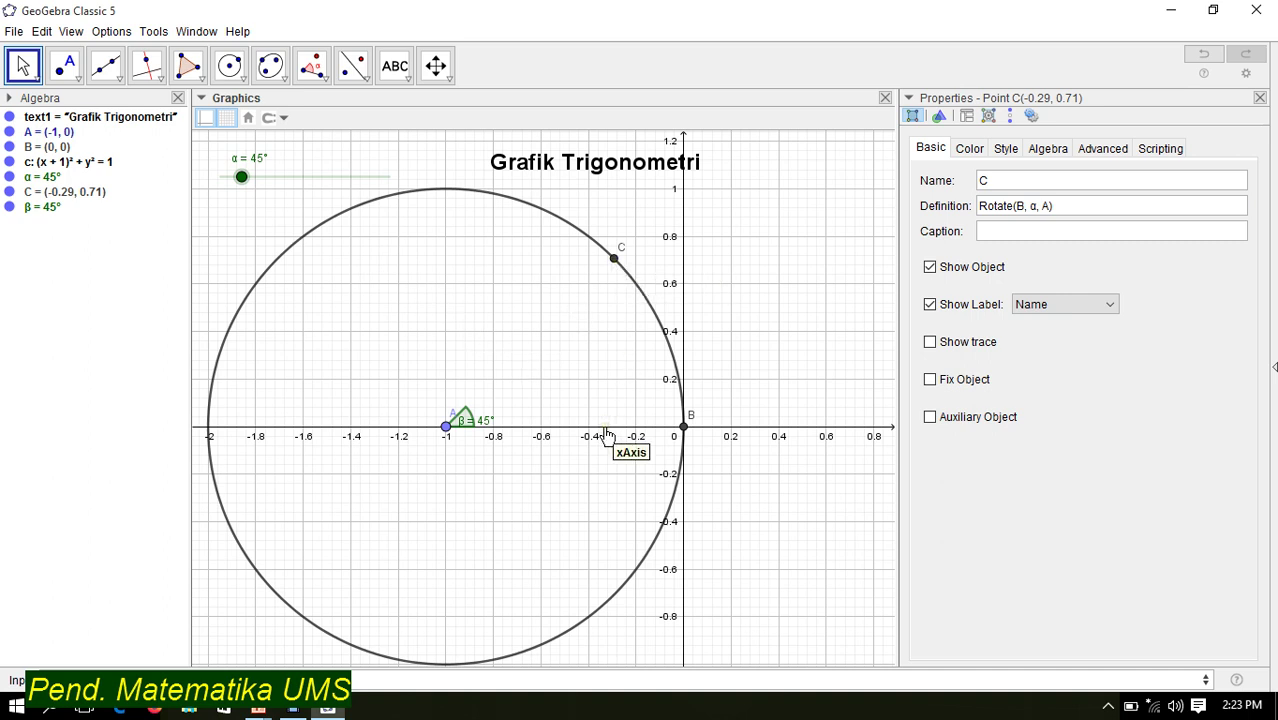
Construct a line through point C perpendicular to the x-axis
click(148, 72)
click(148, 72)
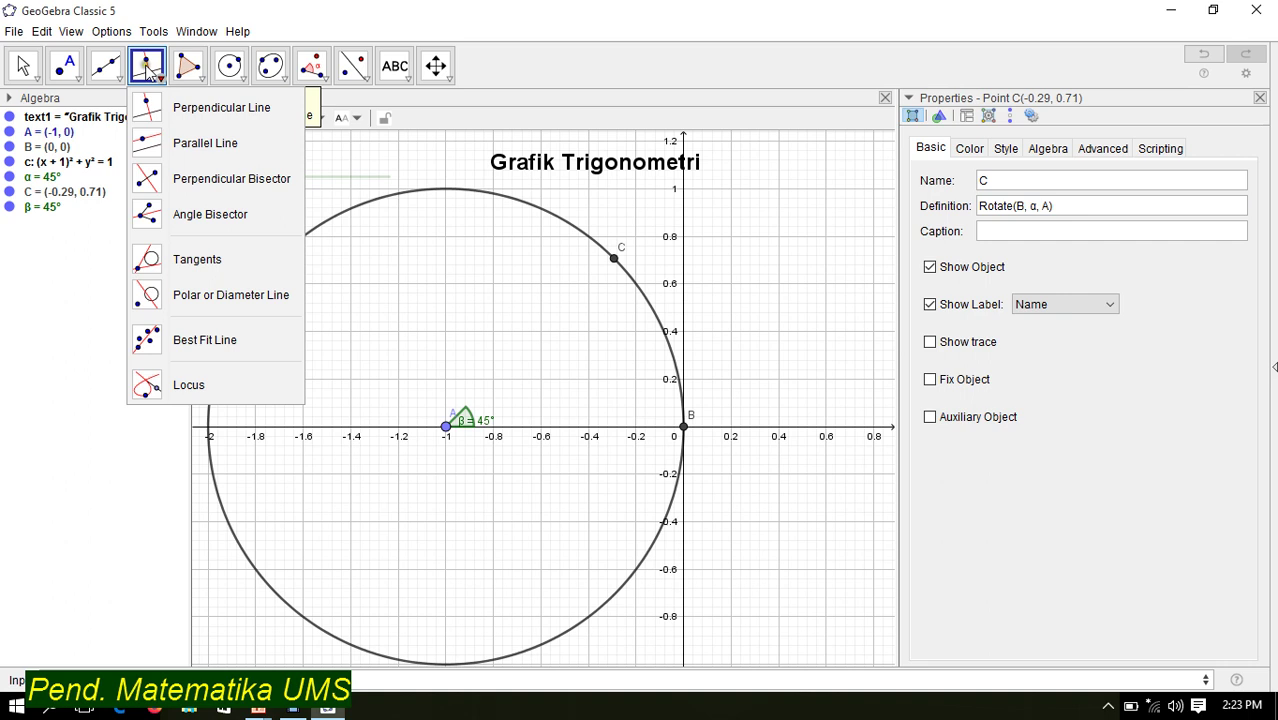
click(178, 112)
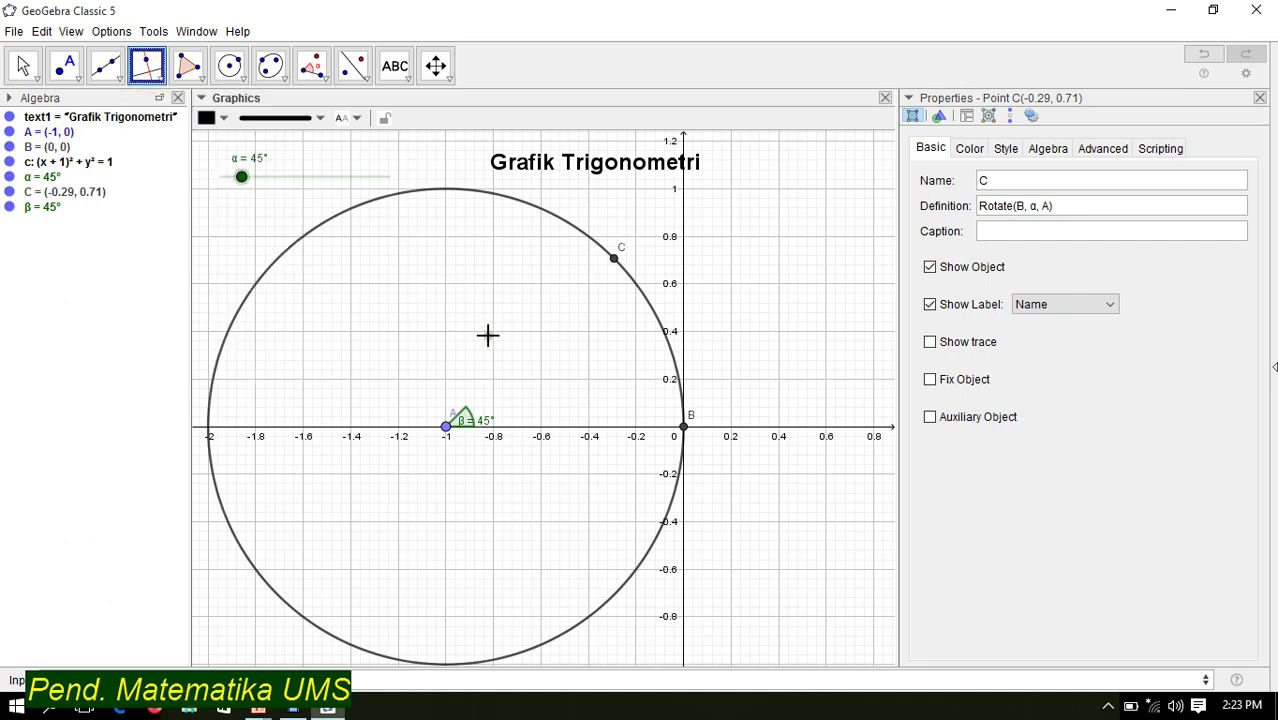
click(557, 429)
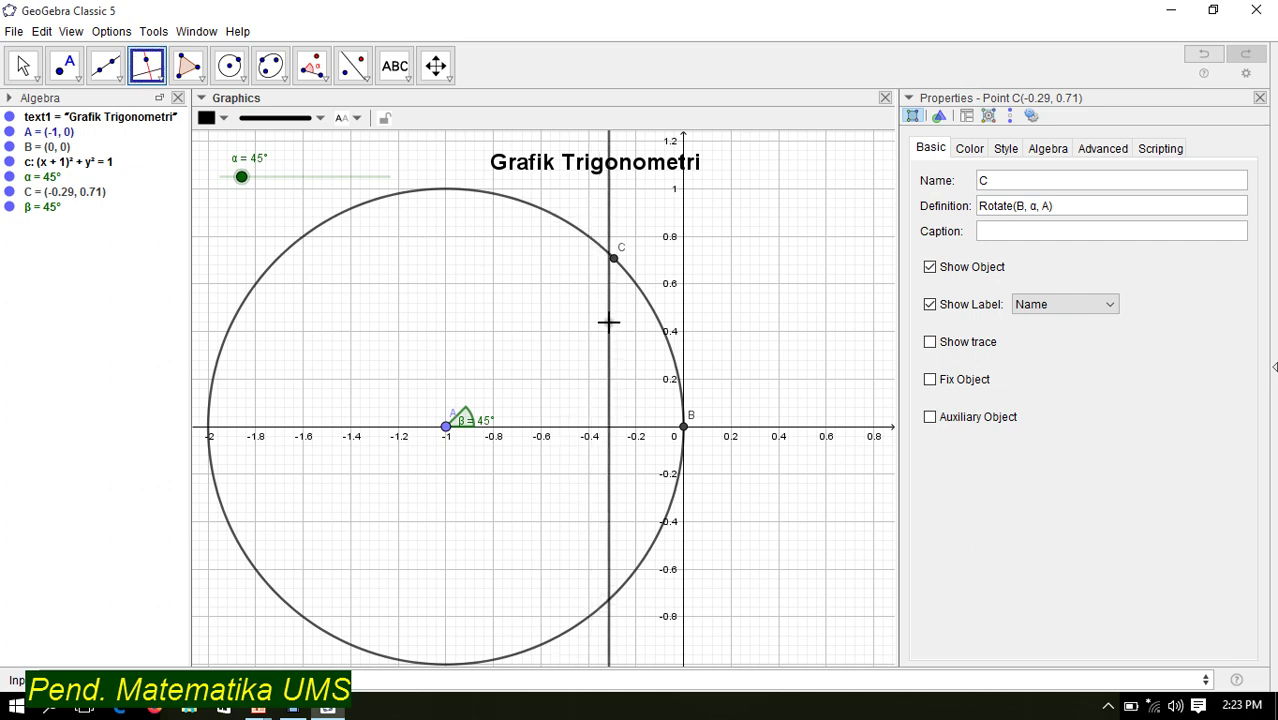
click(614, 262)
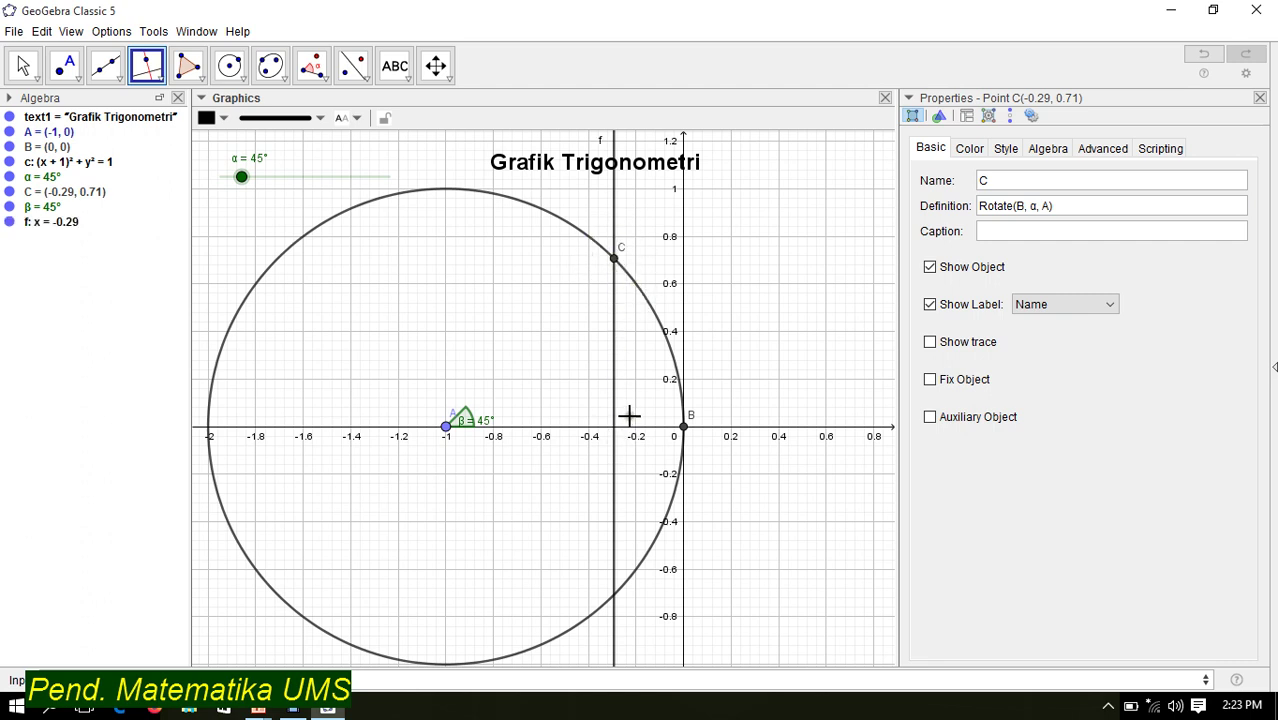
Create the intersection point of the perpendicular line and the x-axis, and hide the perpendicular line
click(65, 66)
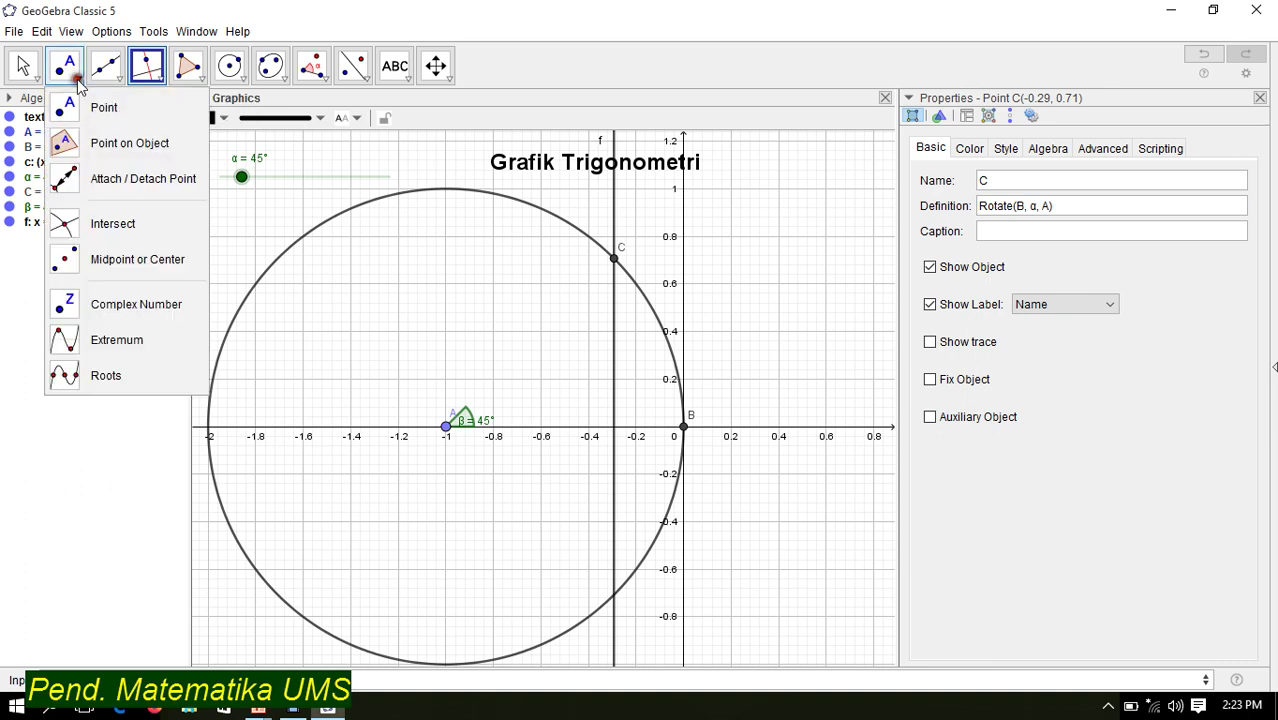
click(77, 230)
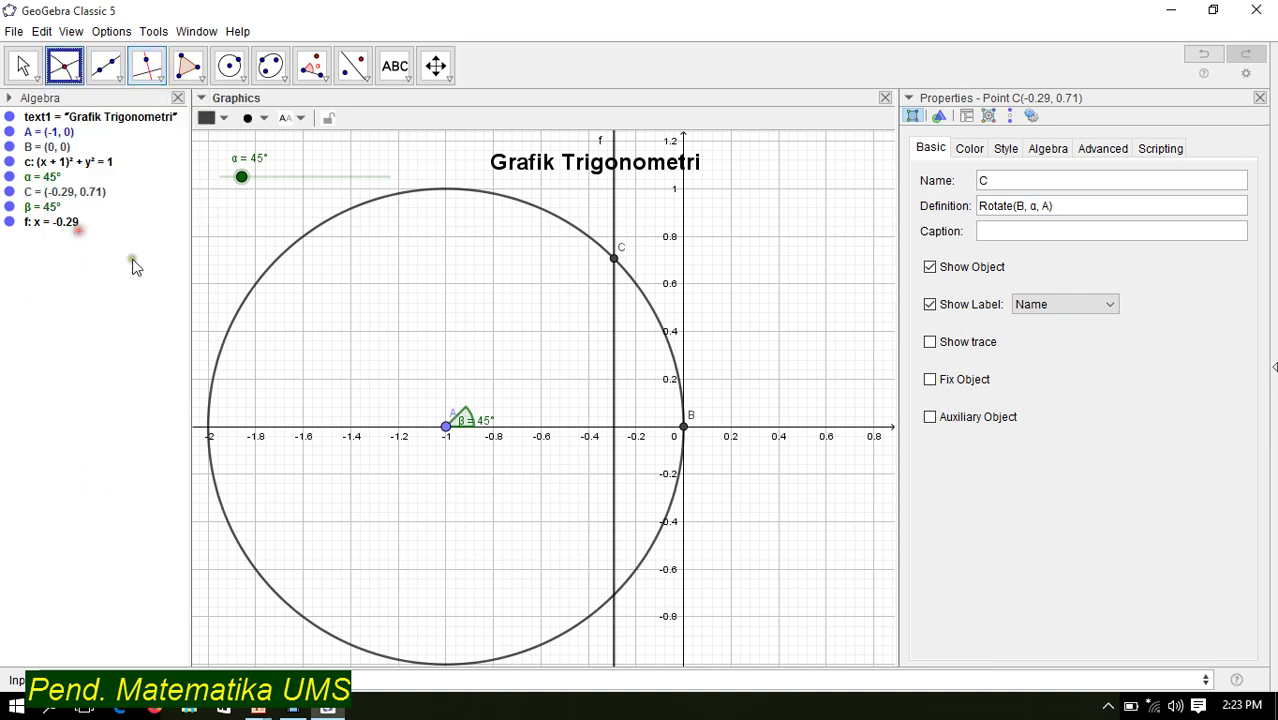
click(613, 429)
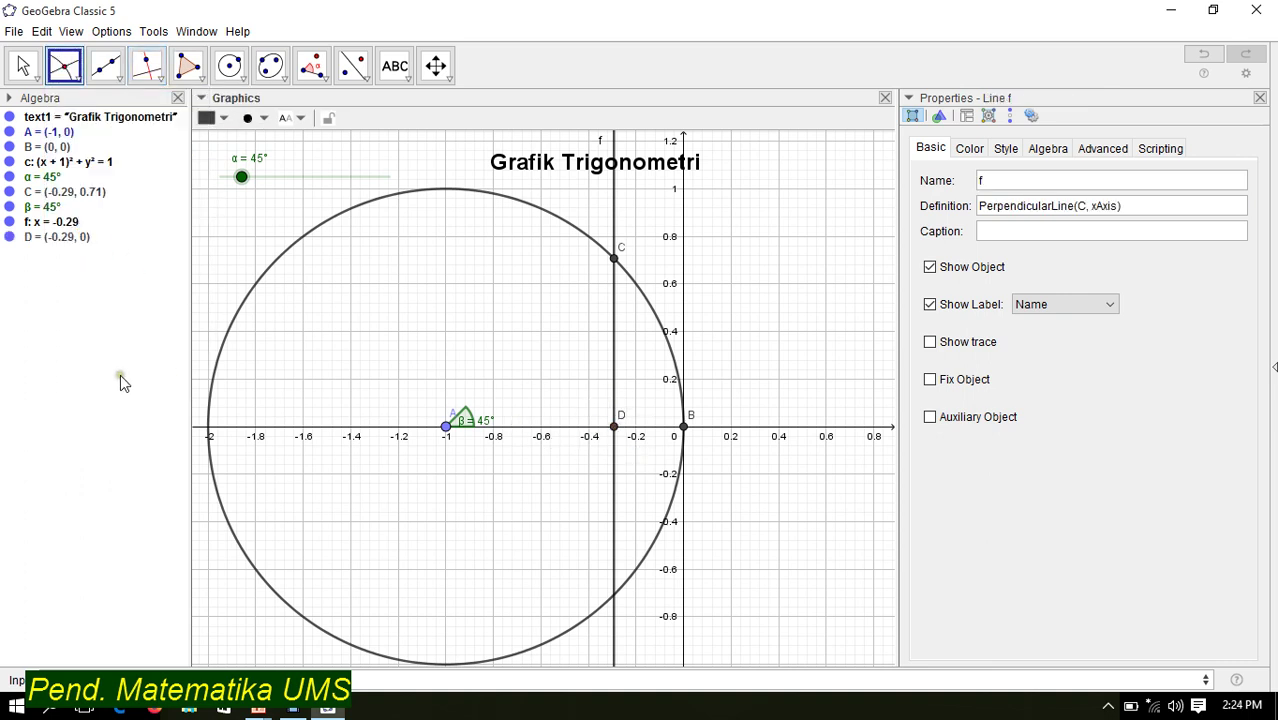
right_click(613, 198)
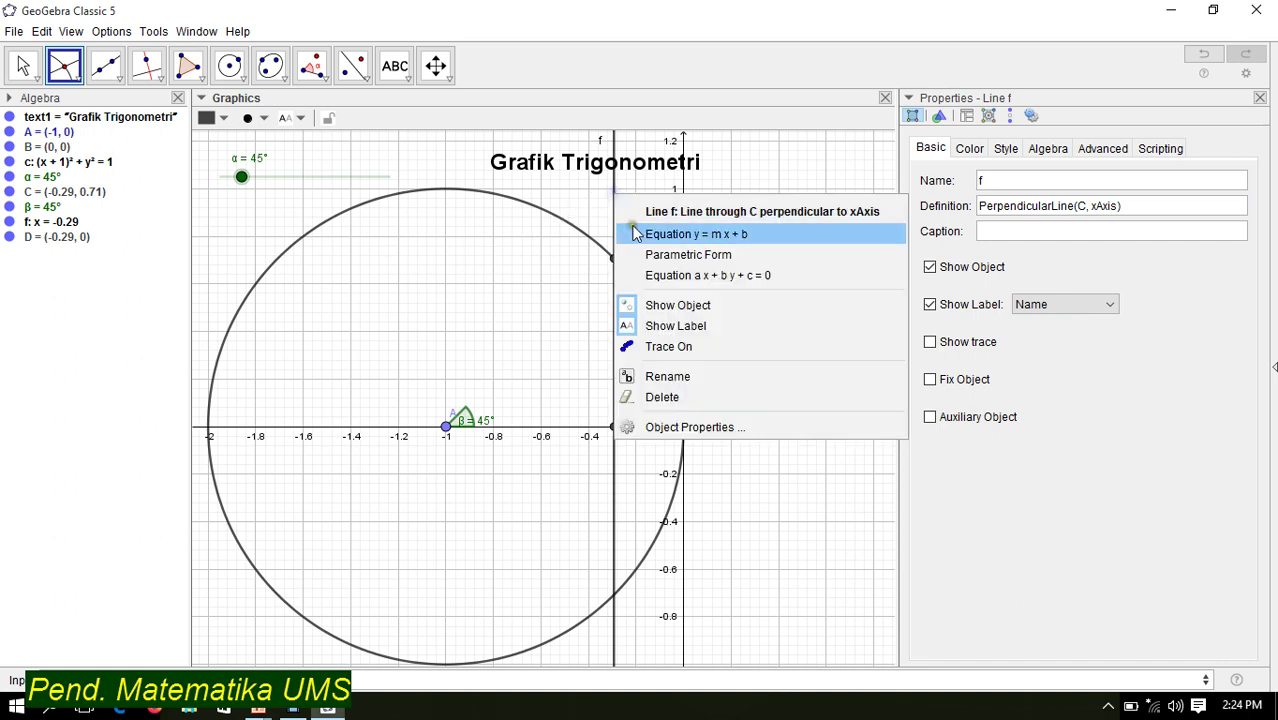
click(657, 306)
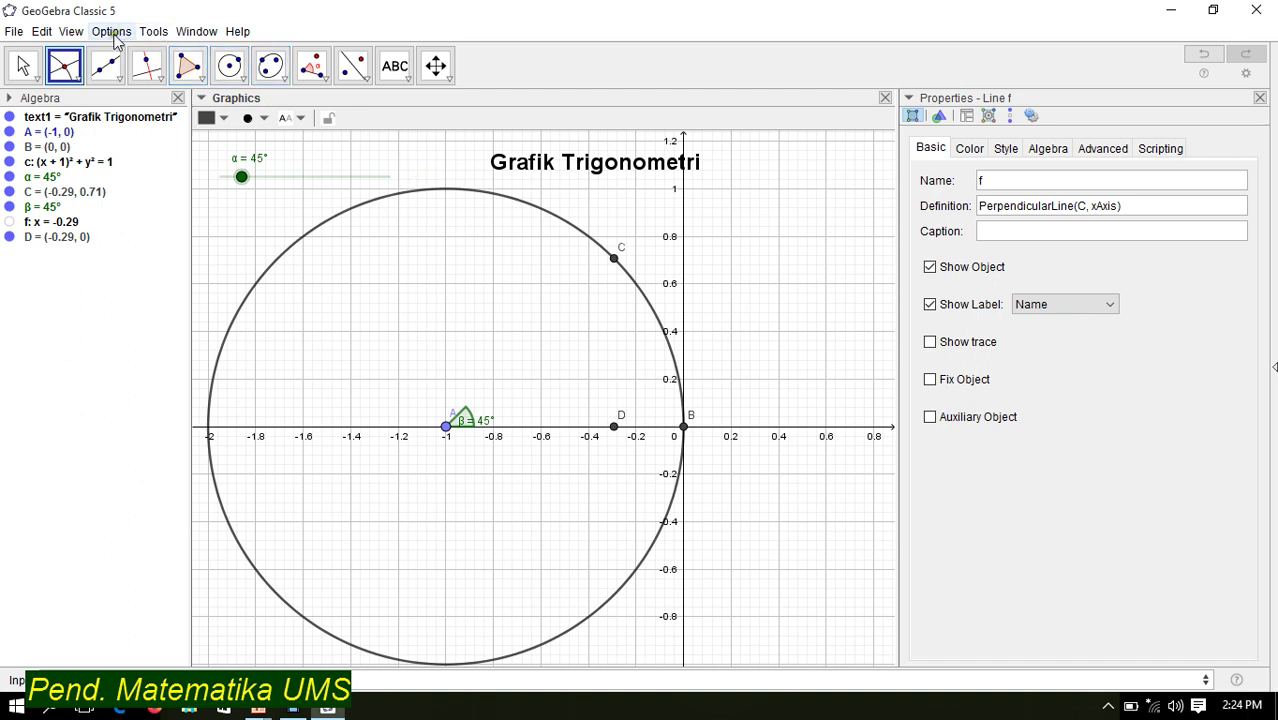
Draw segments AC, CD and DA to form a right triangle inside the circle
click(110, 72)
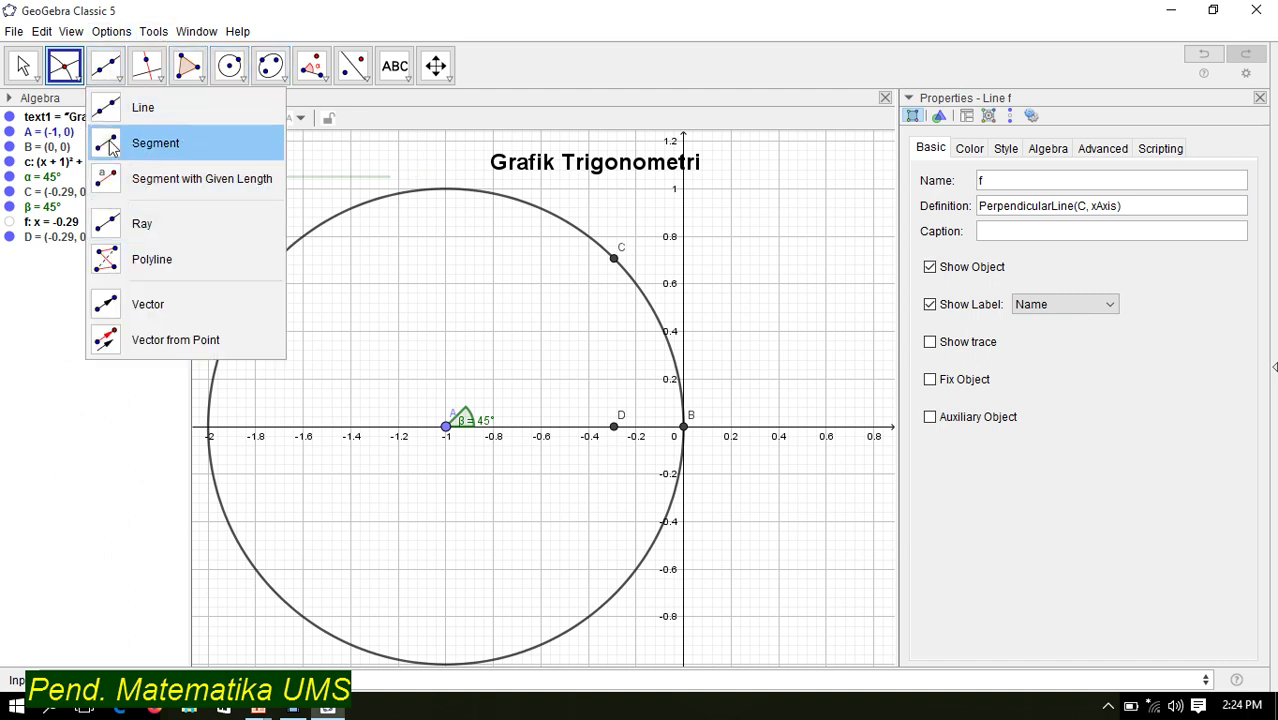
click(112, 145)
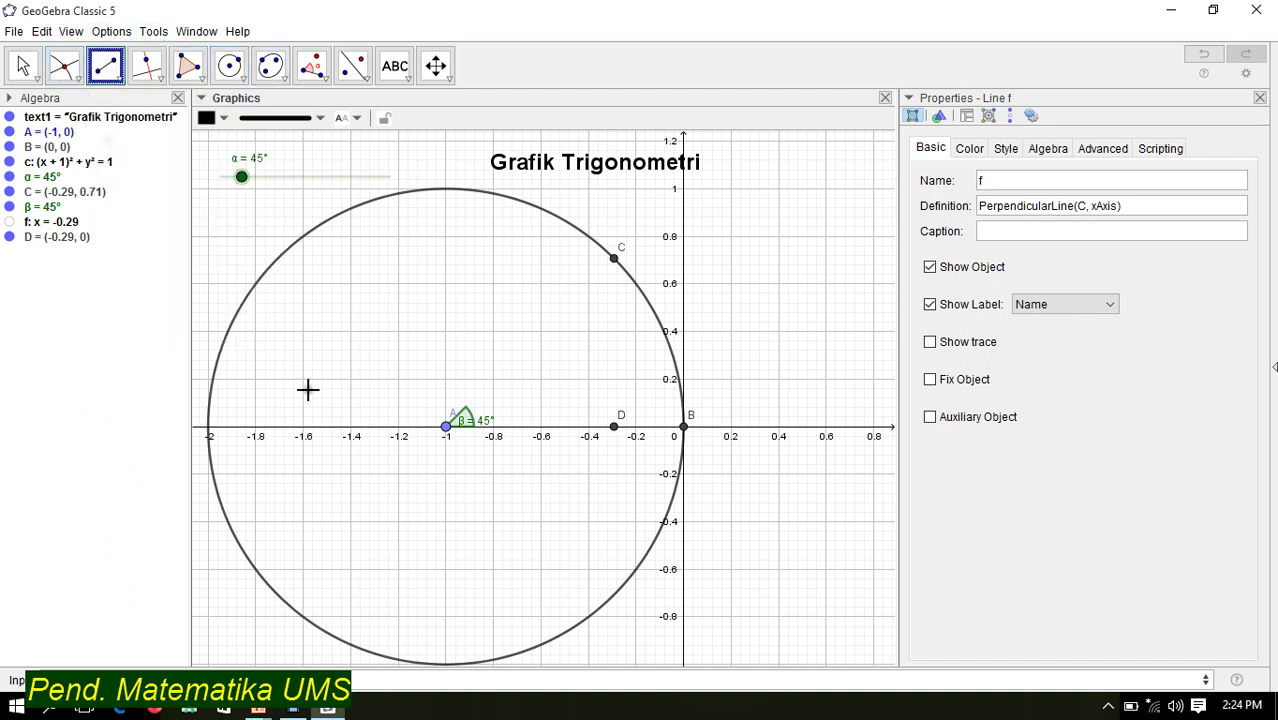
click(446, 427)
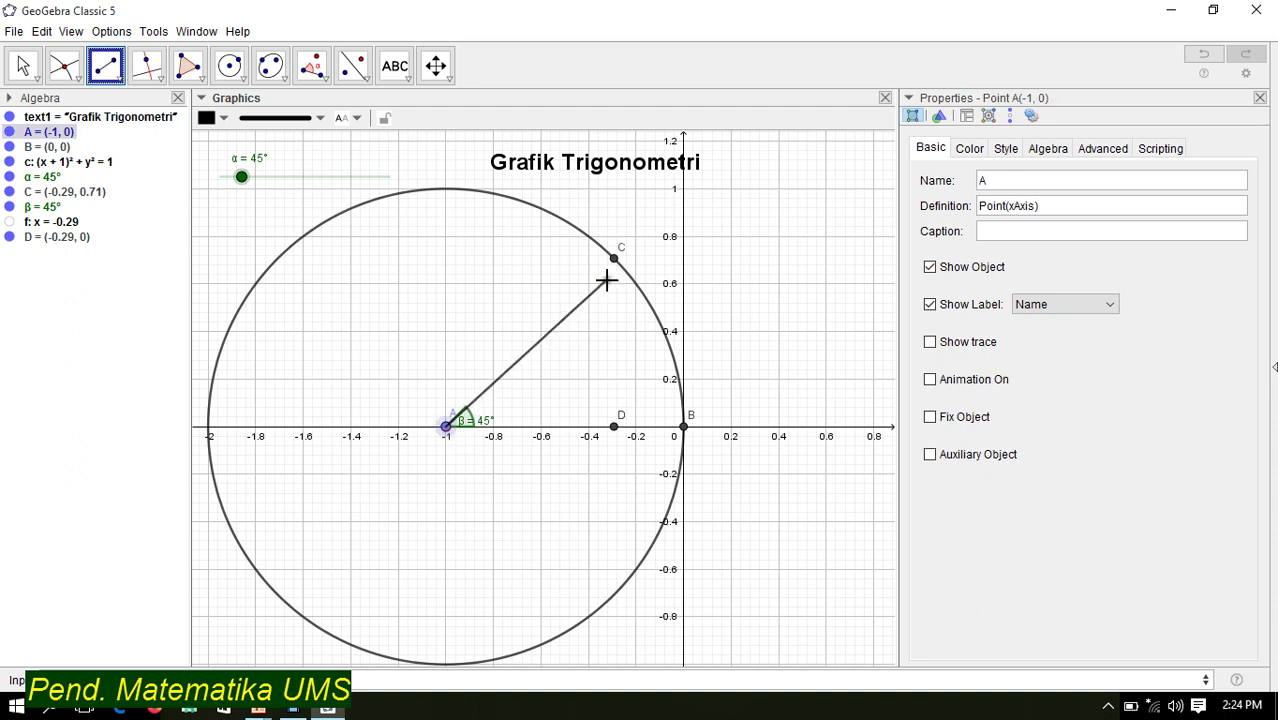
click(614, 259)
click(615, 260)
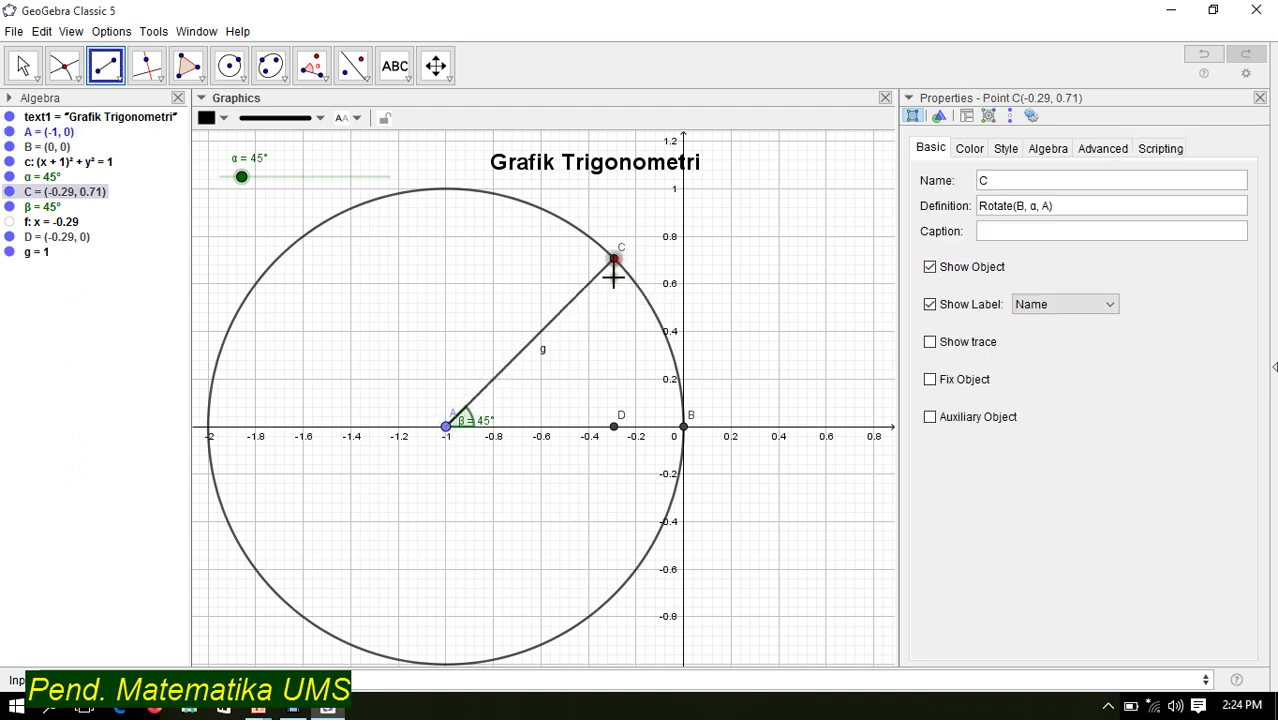
click(614, 428)
click(615, 430)
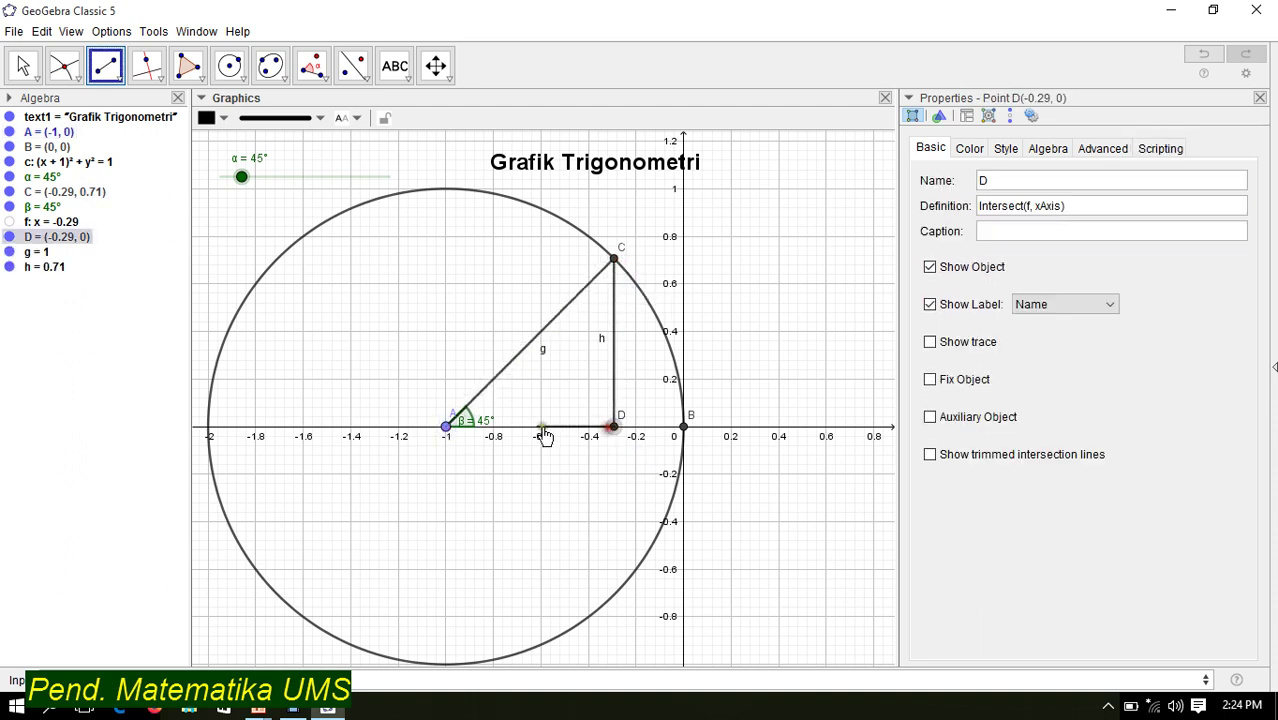
click(447, 428)
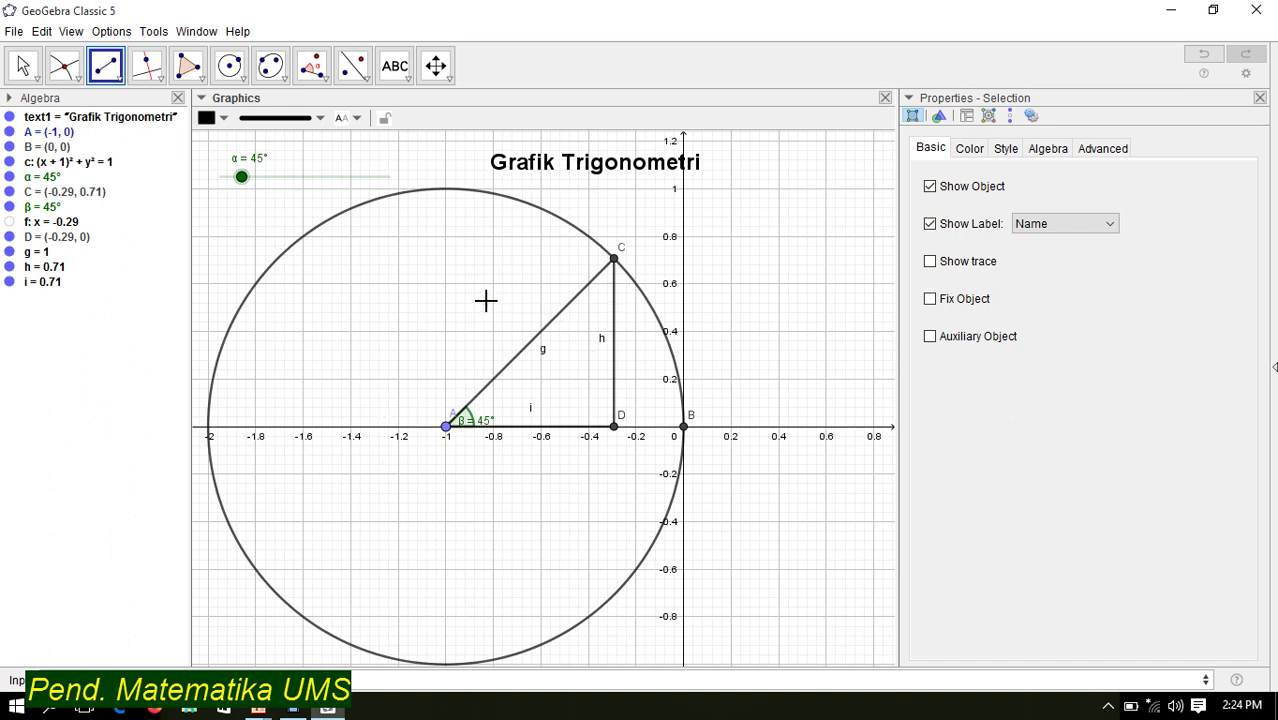
click(514, 357)
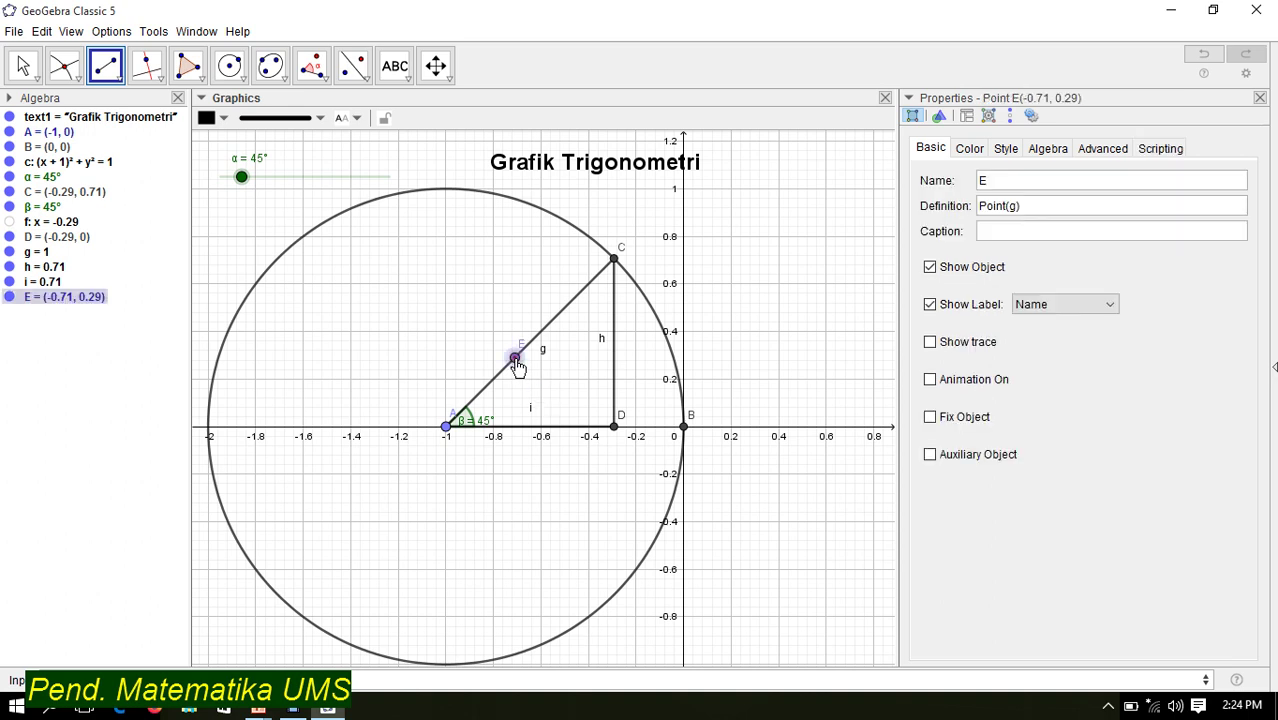
click(462, 347)
key(ctrl+z)
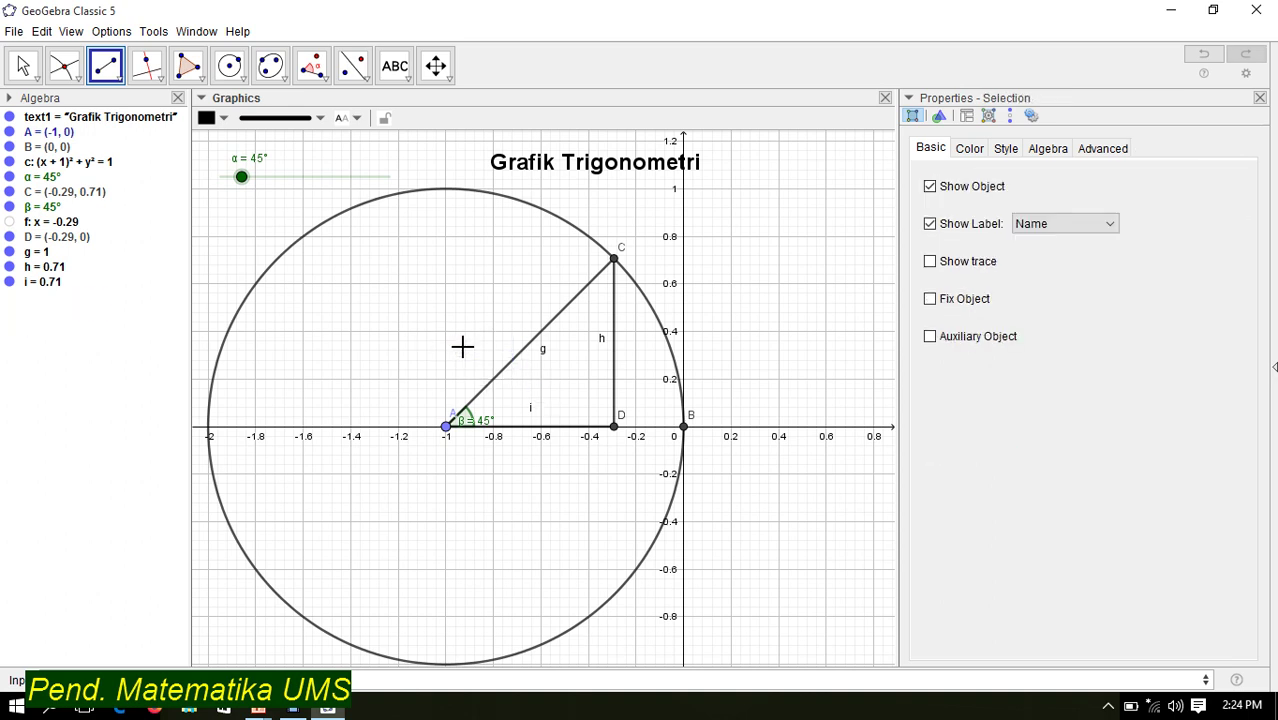
Try hiding segment AC and undo the change
click(22, 64)
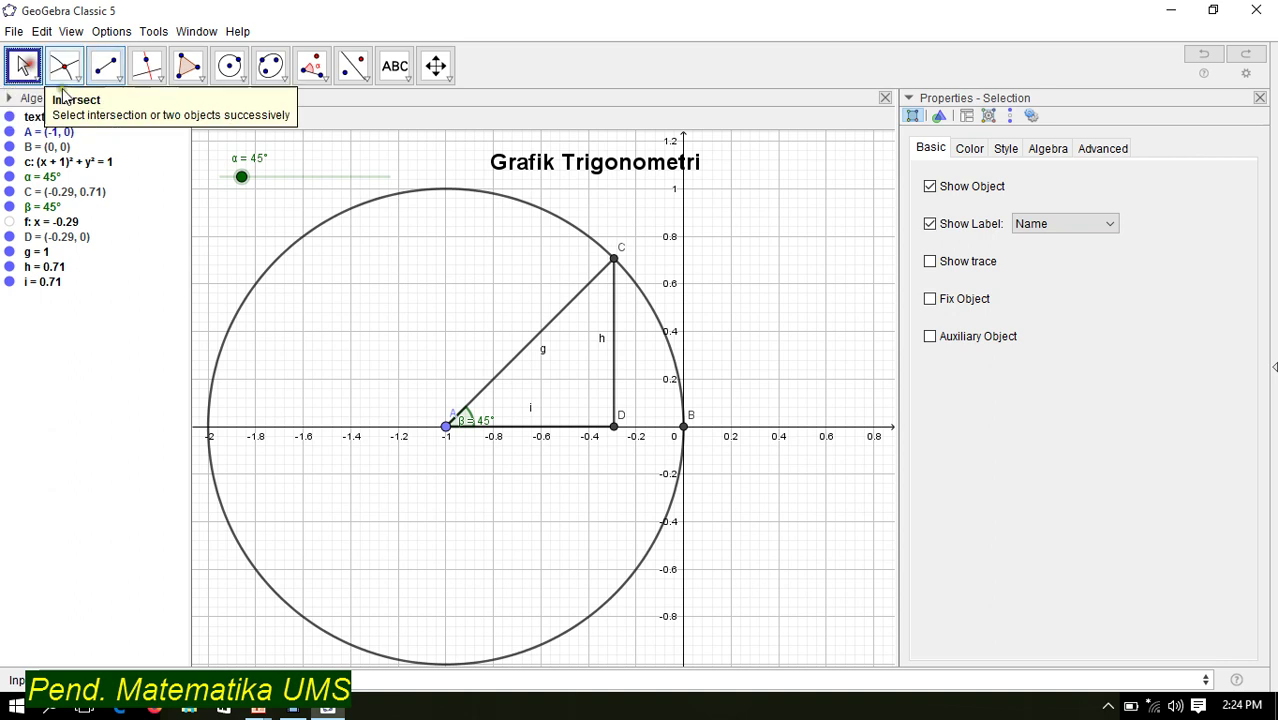
click(537, 335)
right_click(537, 337)
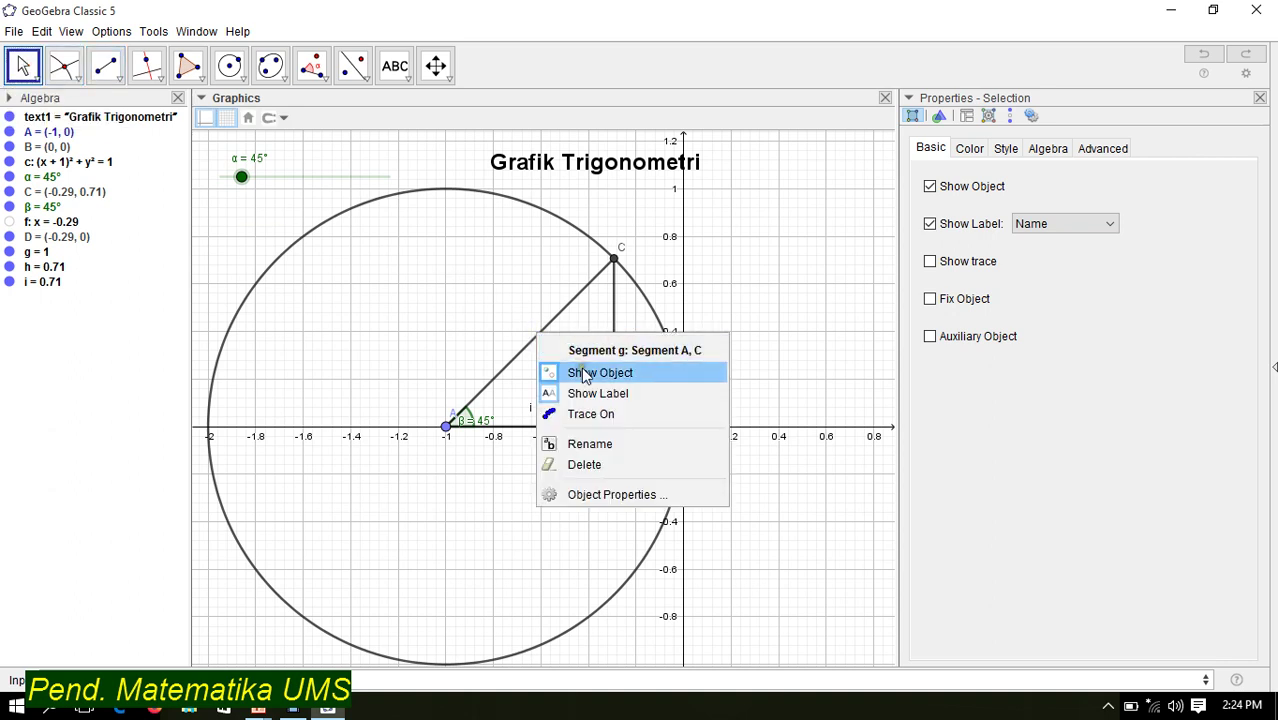
click(580, 370)
key(ctrl+z)
Hide the labels of triangle segments AC, CD and AD
right_click(549, 333)
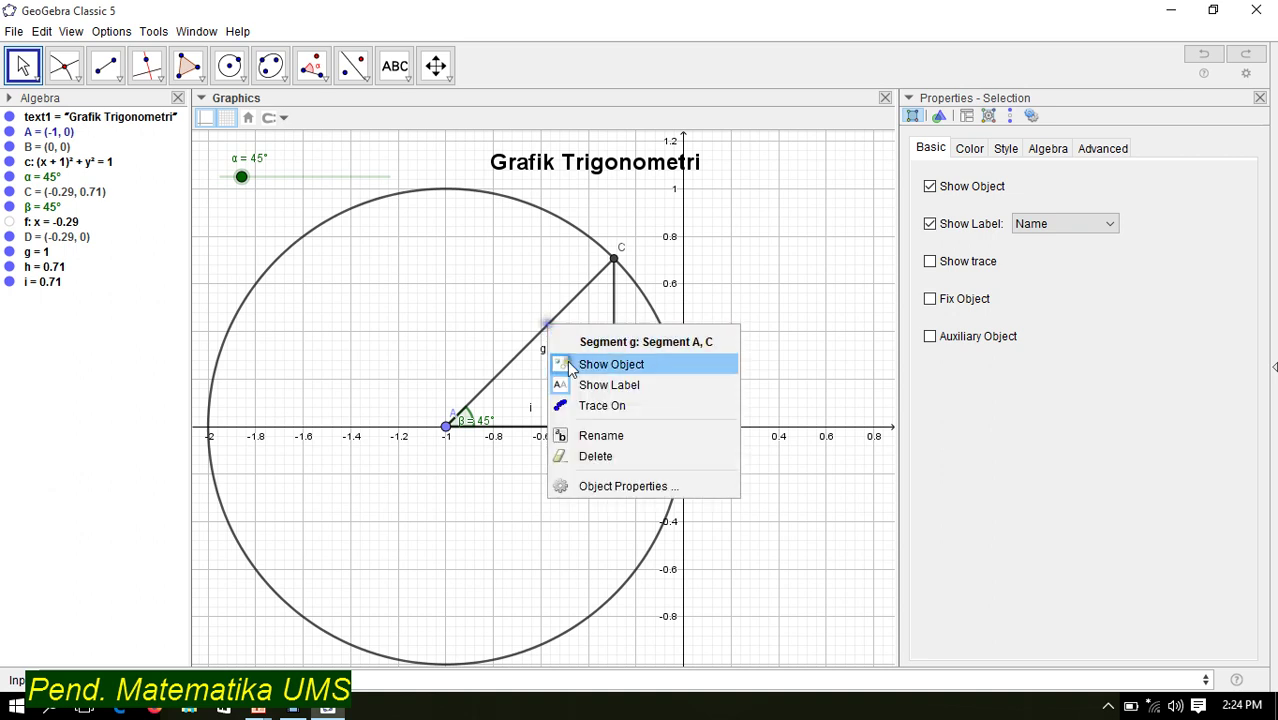
click(578, 384)
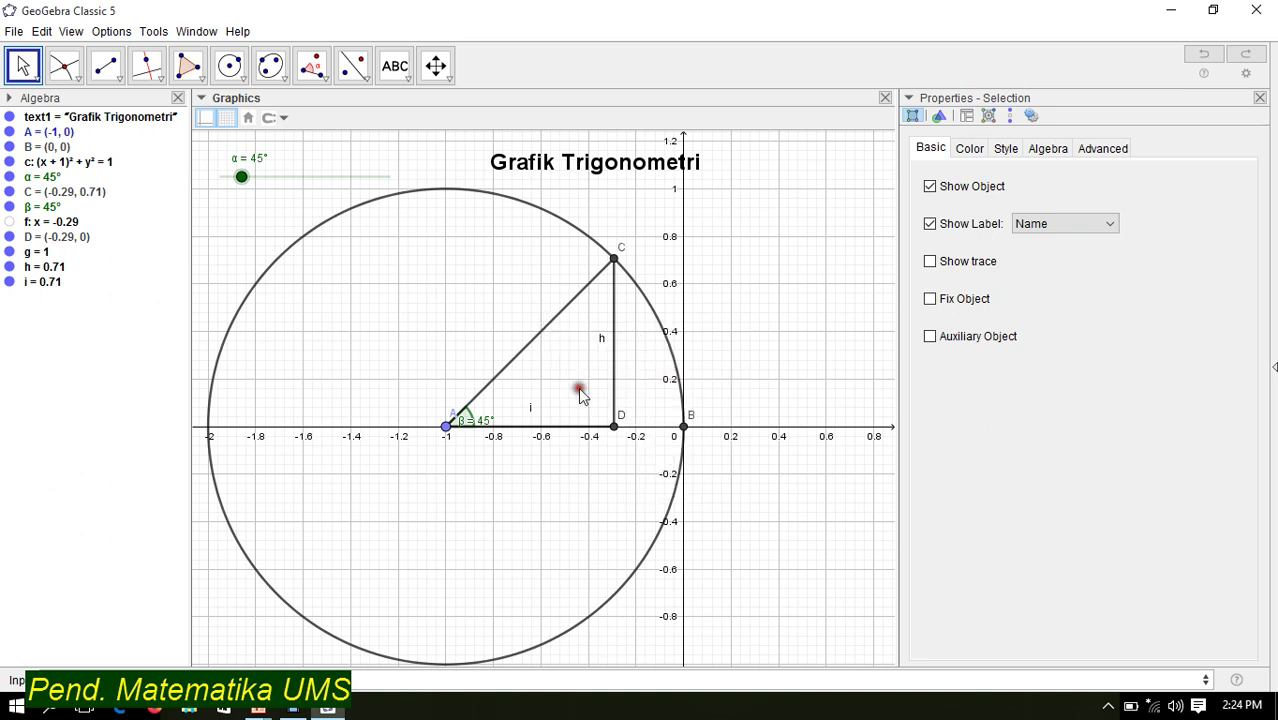
right_click(615, 352)
click(636, 402)
right_click(553, 427)
click(601, 488)
Set the angle slider α to 35° and close the object properties view
drag(242, 178, 239, 250)
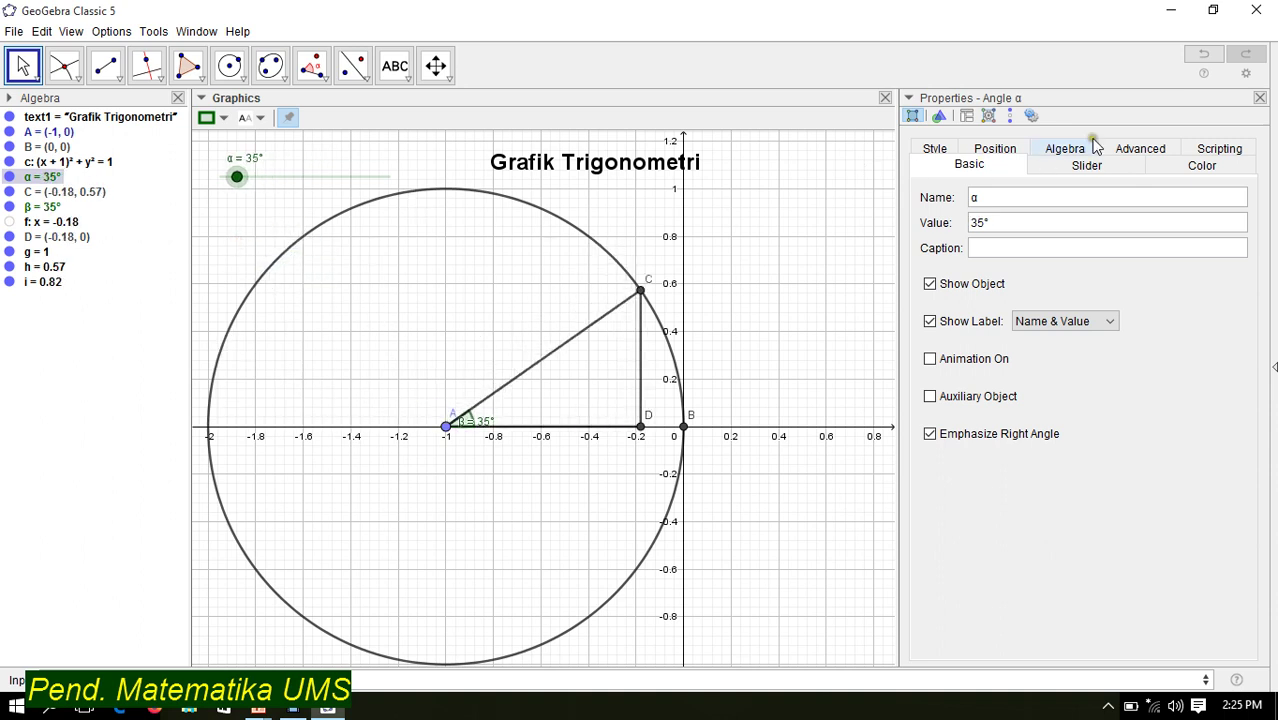
click(1259, 98)
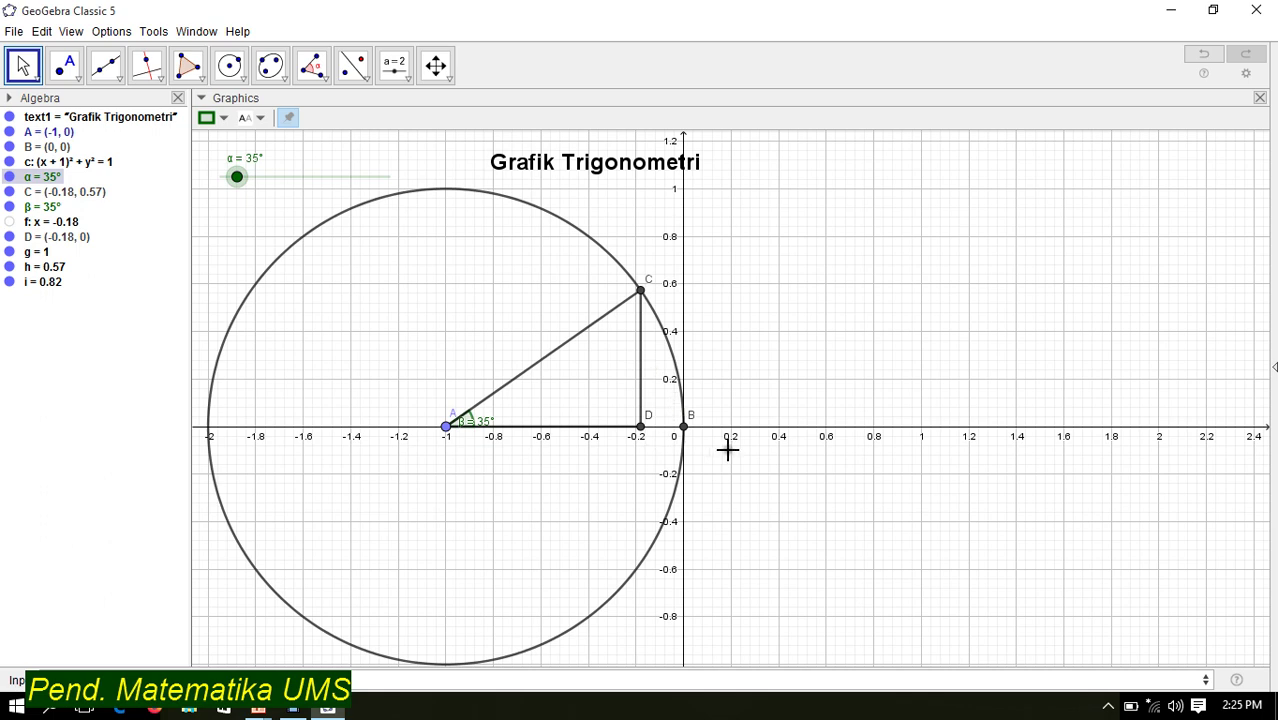
Add a text "Panjang AD = " linked to the length of segment AD, placed below the x-axis beside the circle's lower right
click(394, 64)
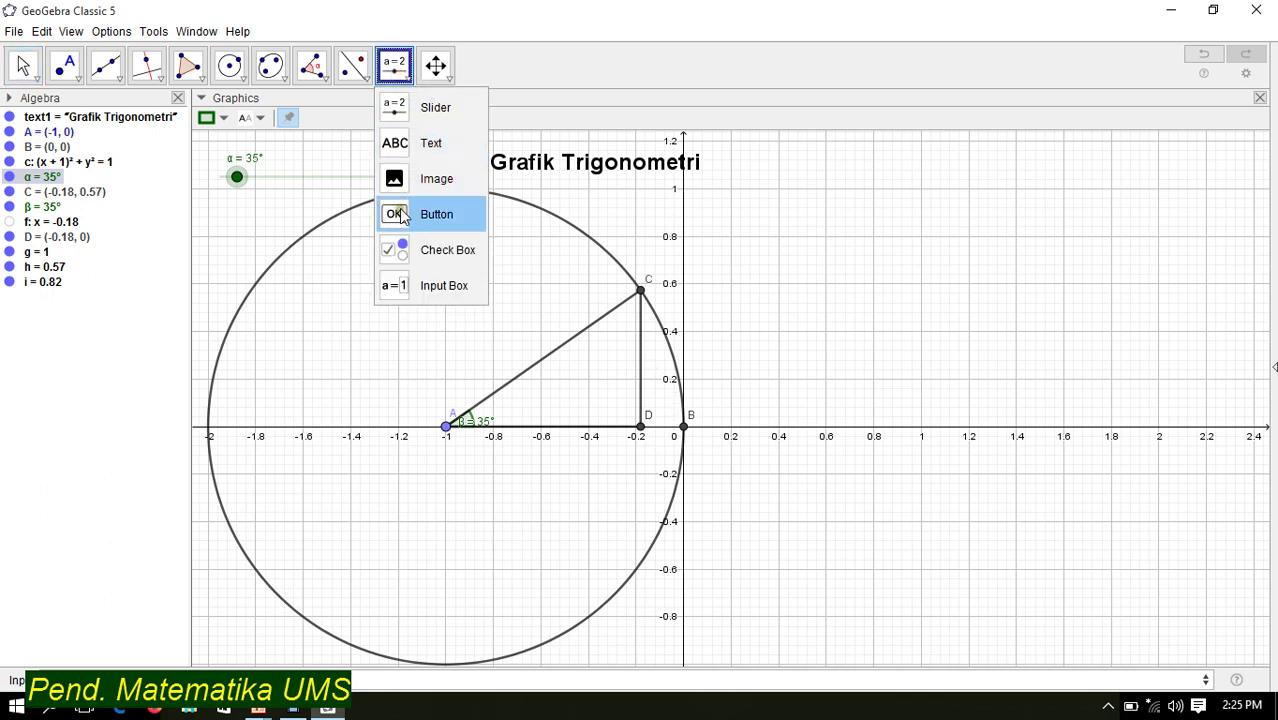
click(405, 143)
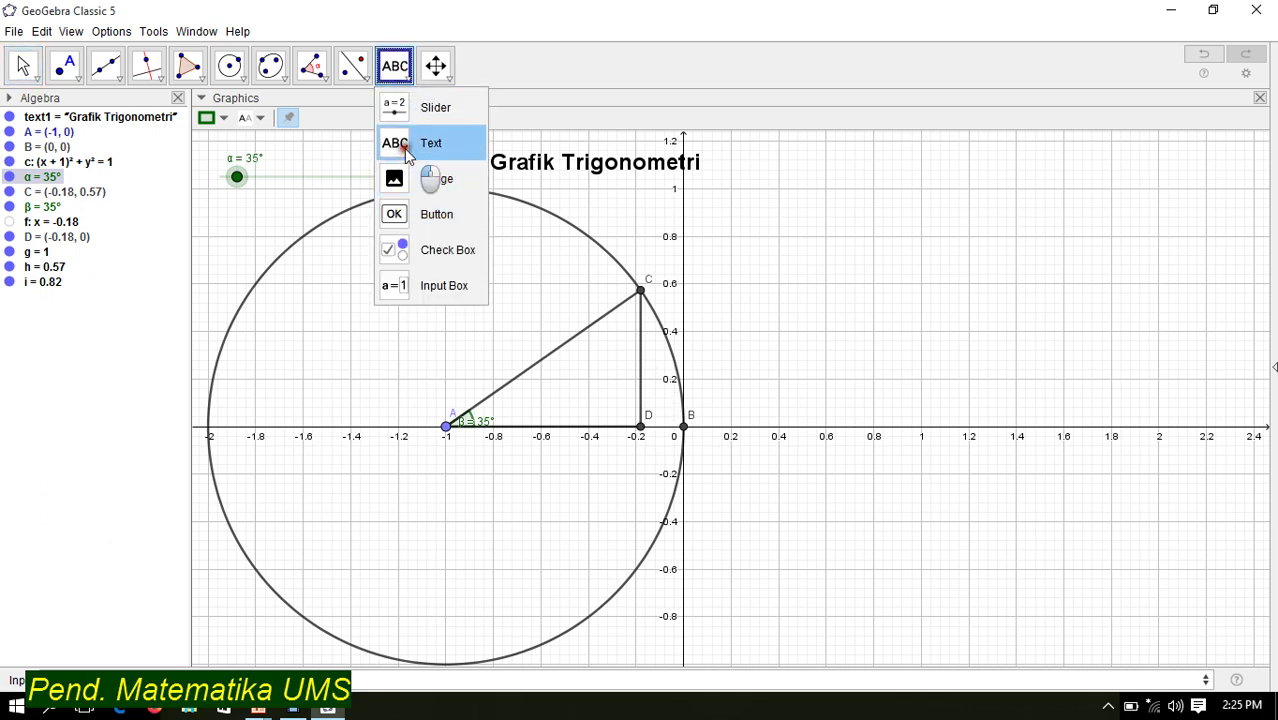
click(707, 571)
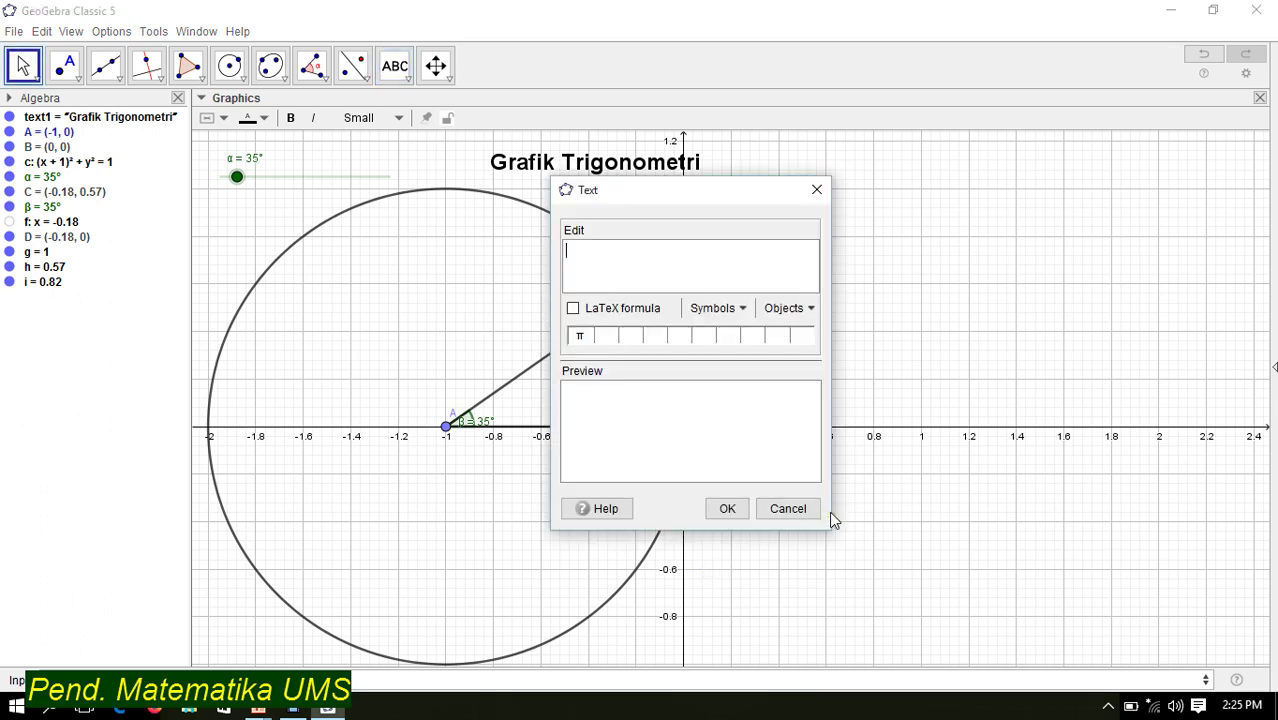
text(Panjang)
drag(635, 201, 890, 196)
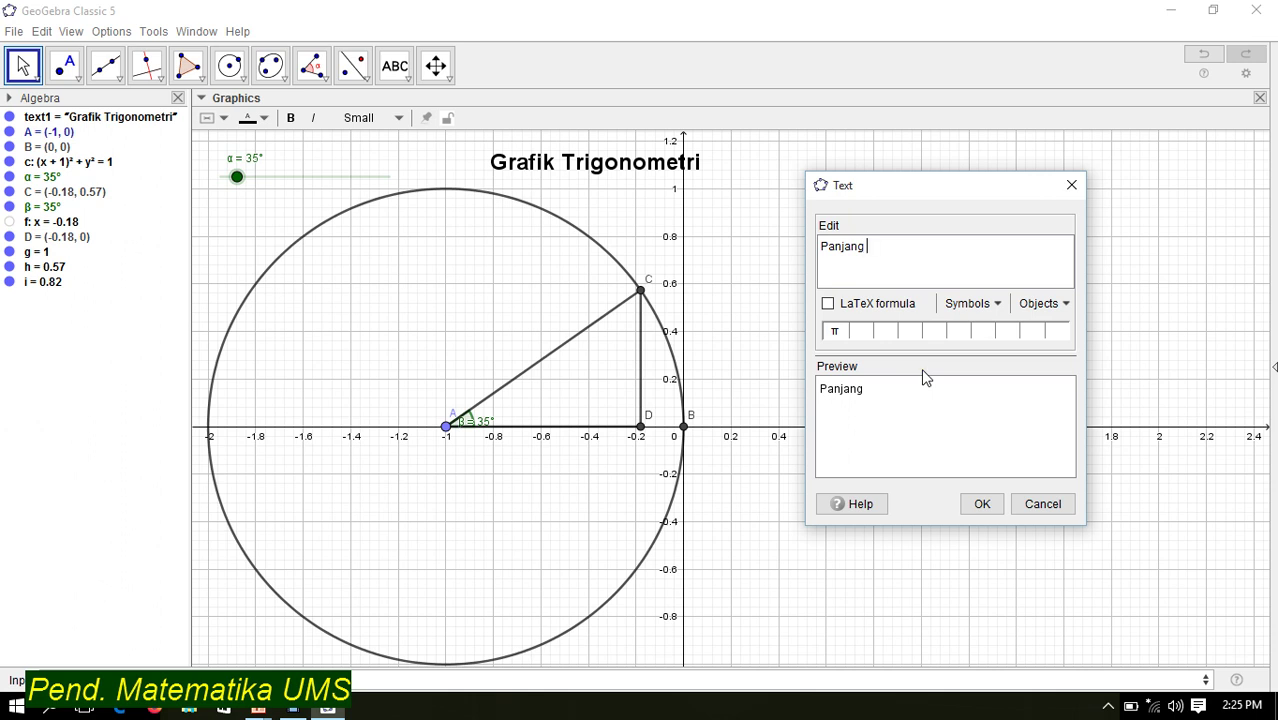
text(AD =)
click(570, 428)
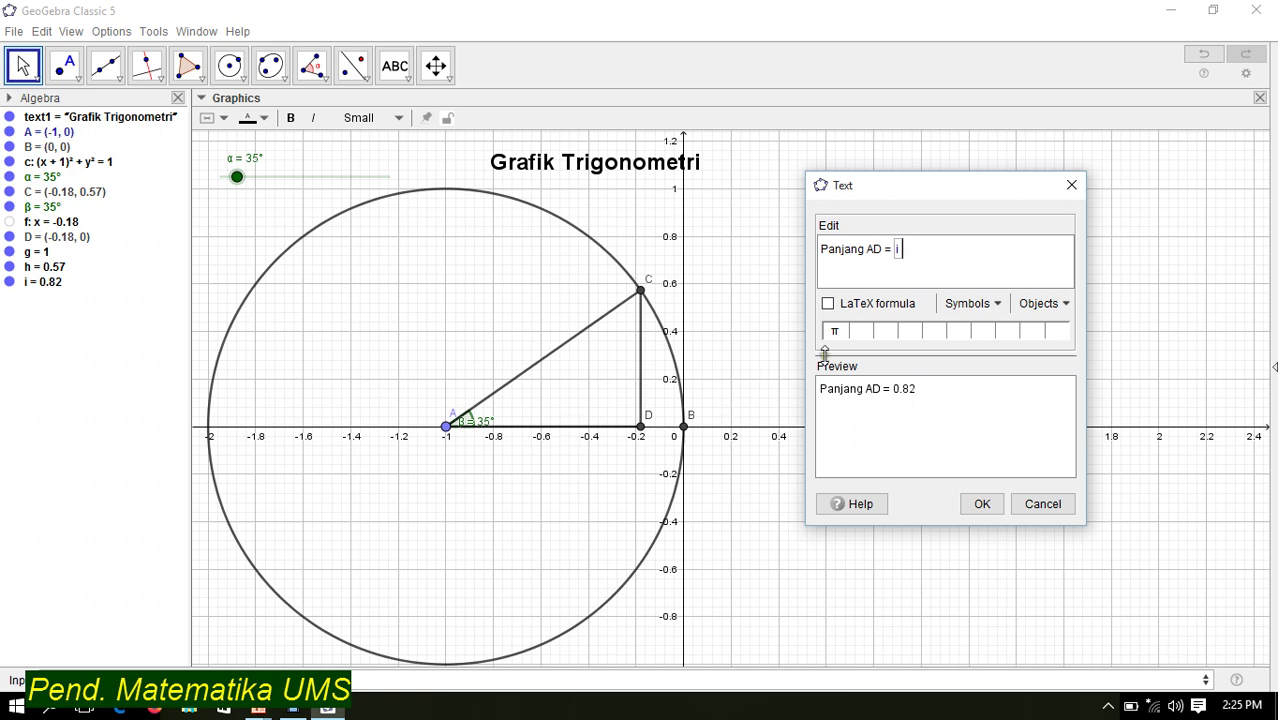
click(982, 504)
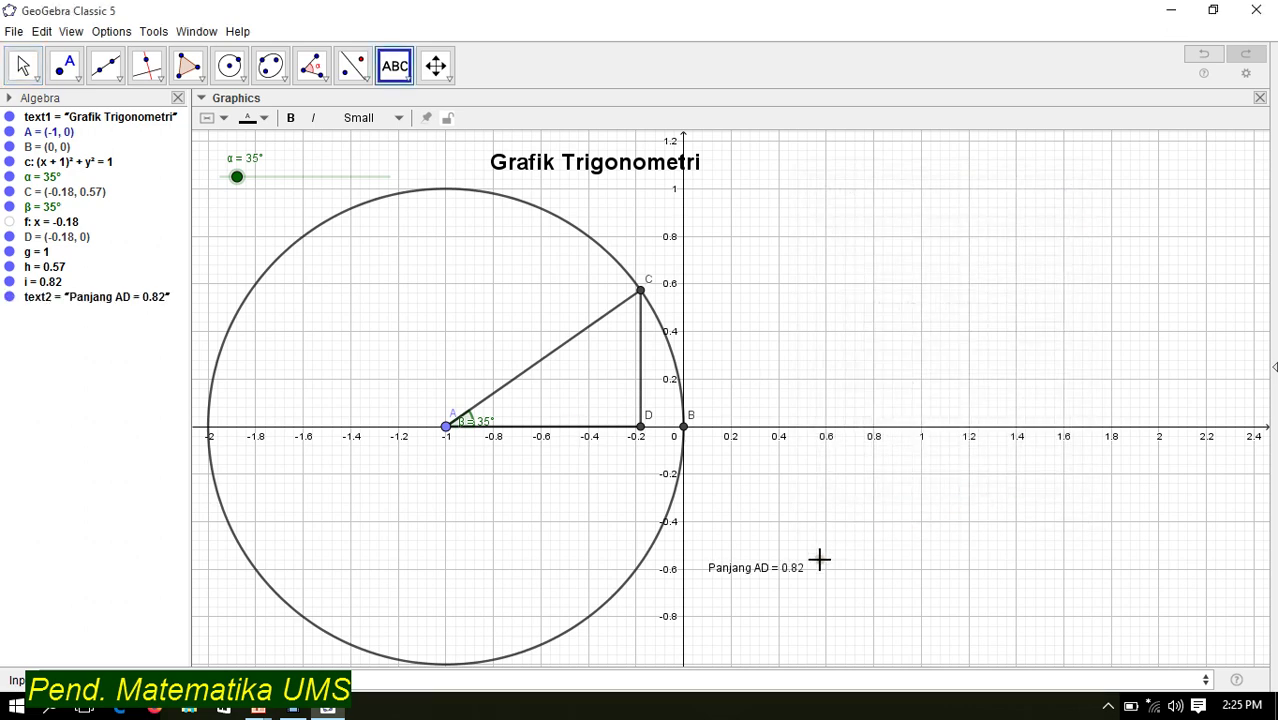
drag(768, 577, 791, 622)
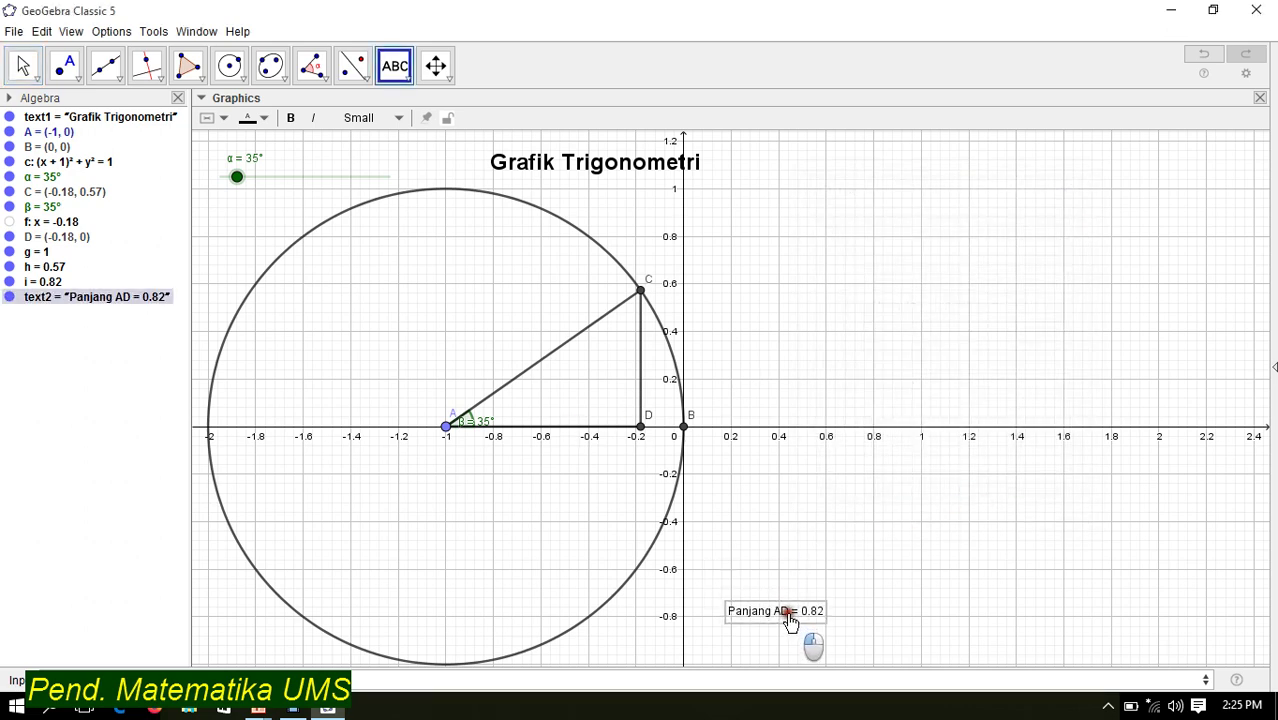
Add a second line "Panjang CD = " to the length text, linked to segment CD
double_click(790, 618)
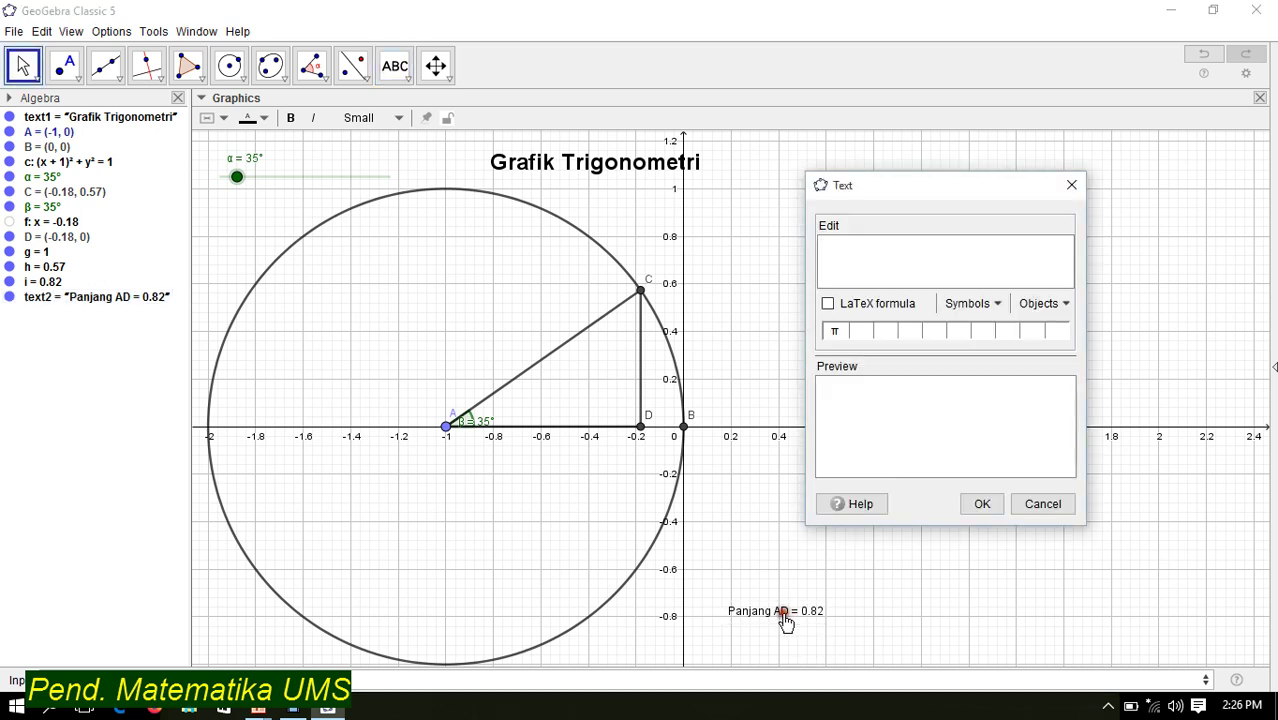
click(940, 250)
key(Return)
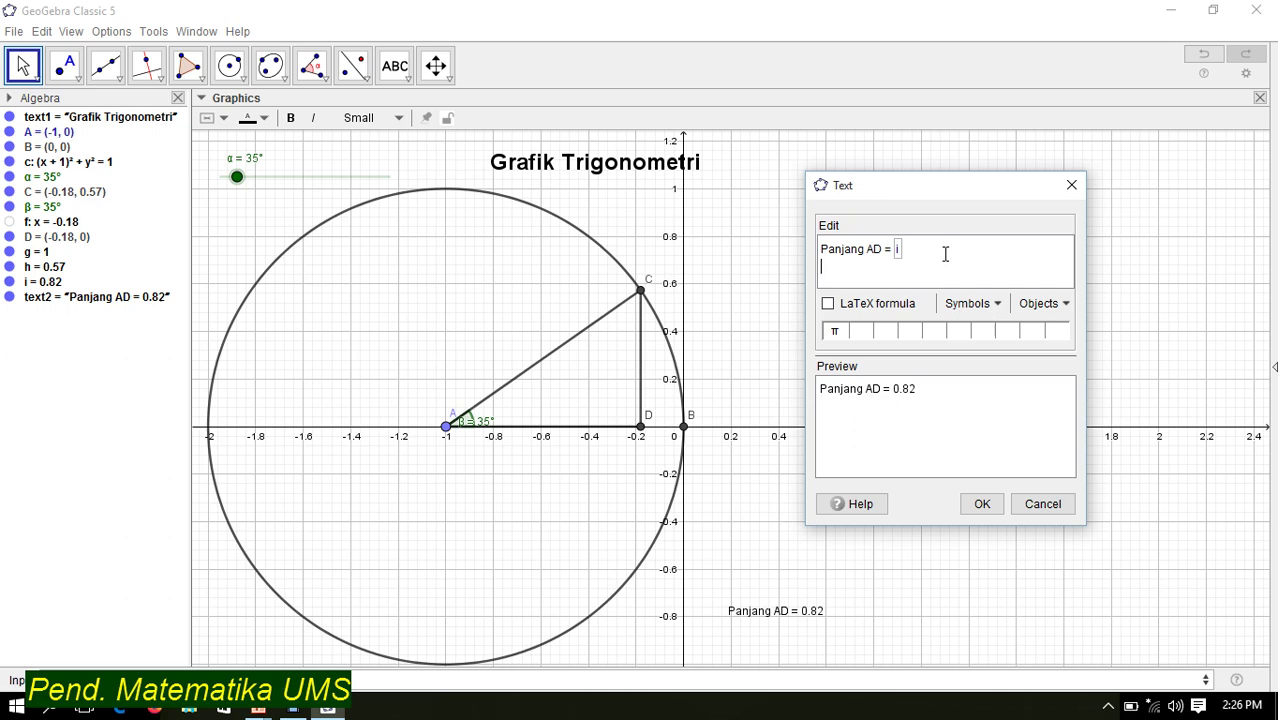
text(Panjang C)
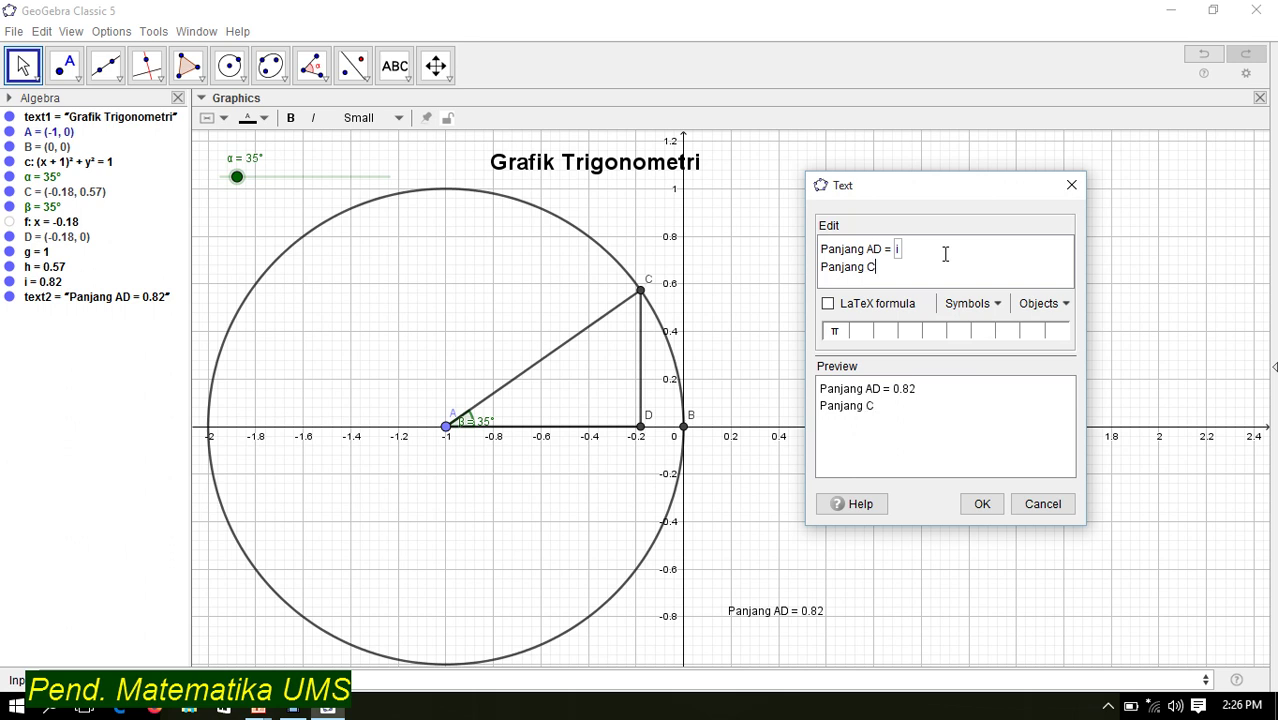
text(D =)
click(640, 358)
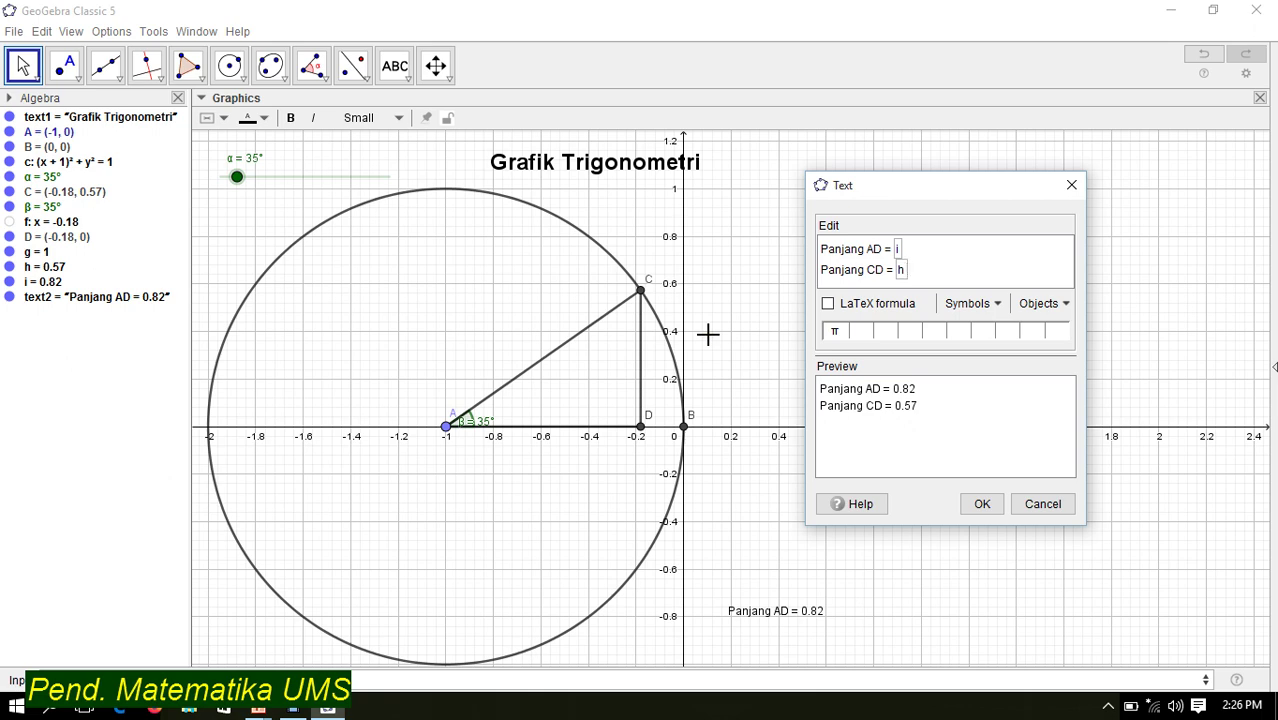
Add a third line "Panjang AC = " linked to segment AC and apply the changes to the length text
key(Return)
text(P)
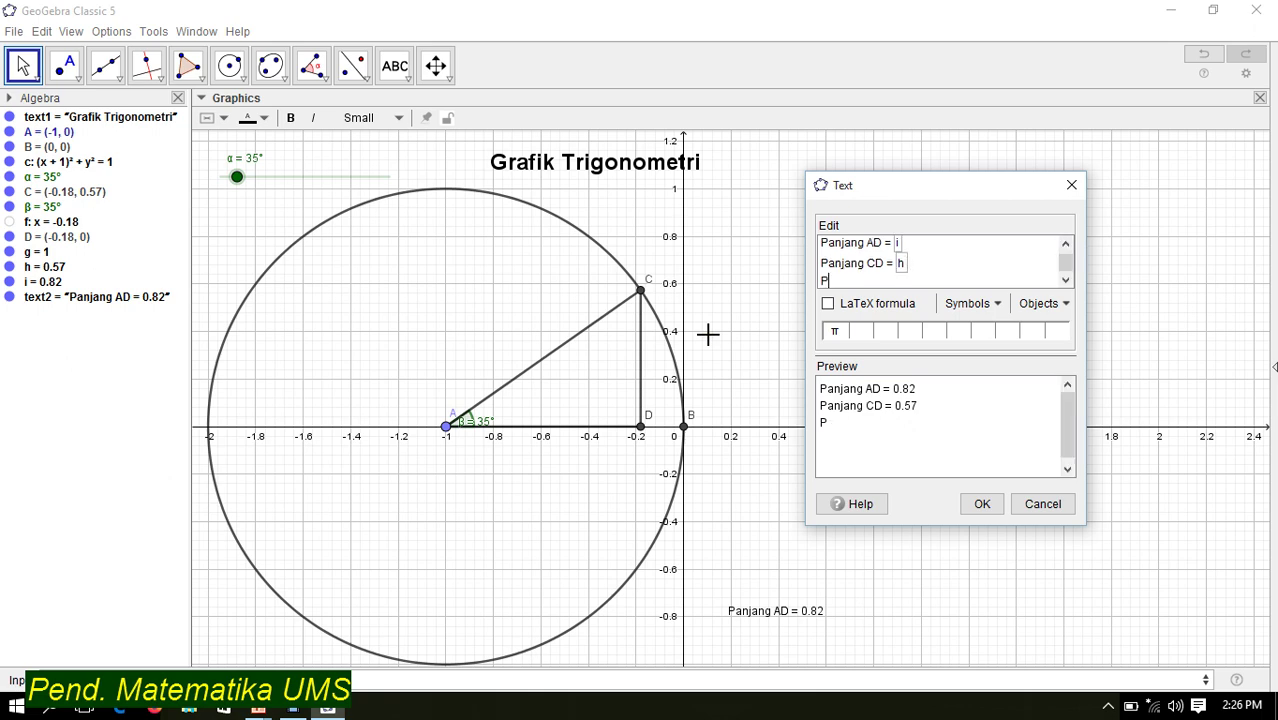
text(anjang AC)
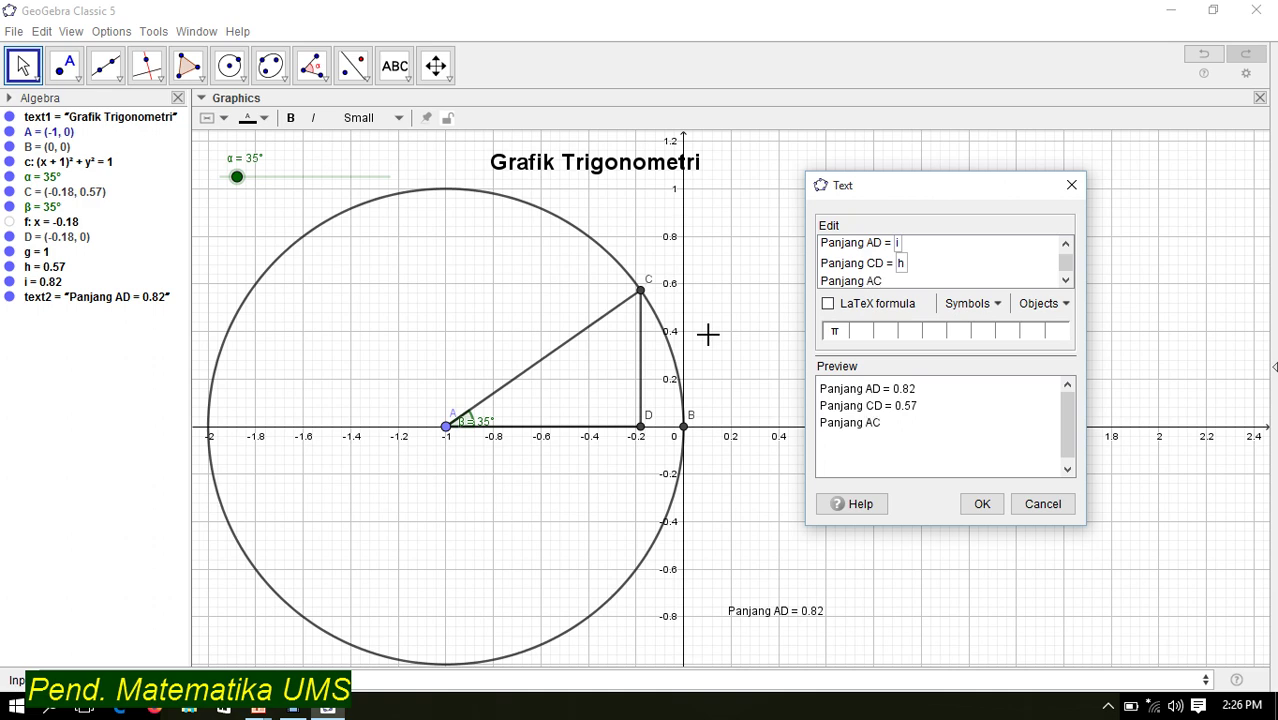
text( =)
click(538, 366)
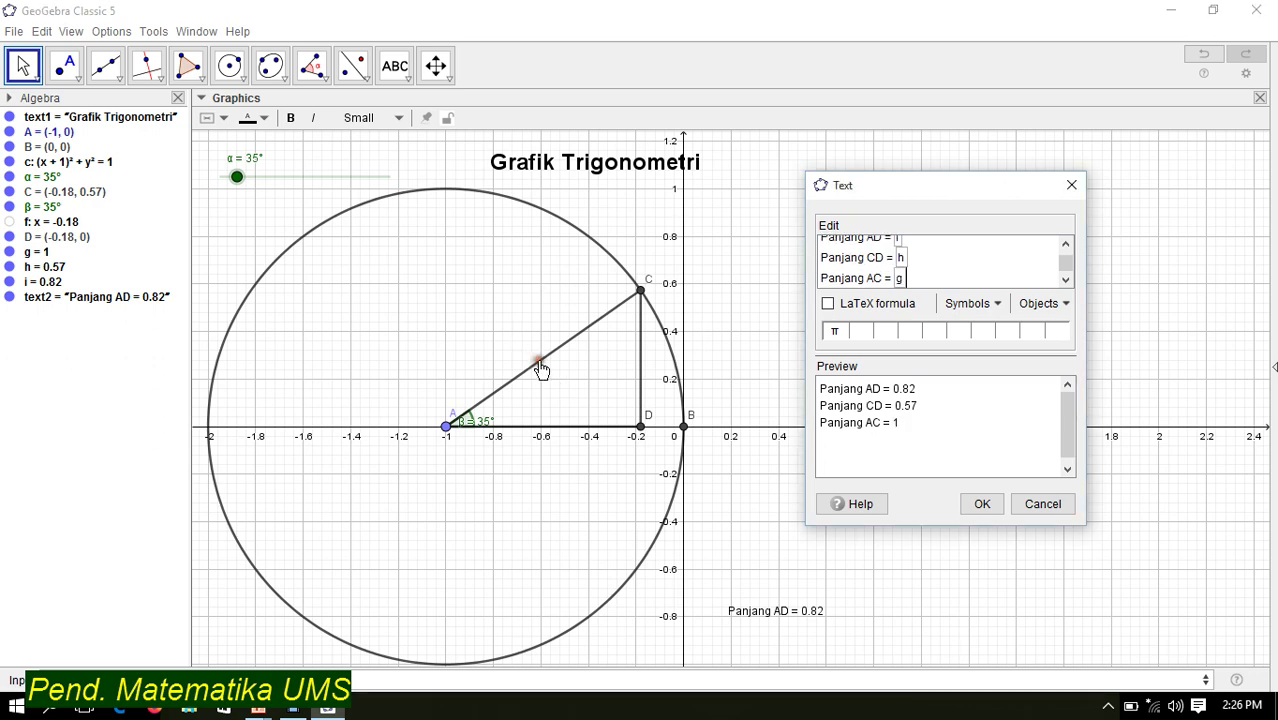
click(978, 503)
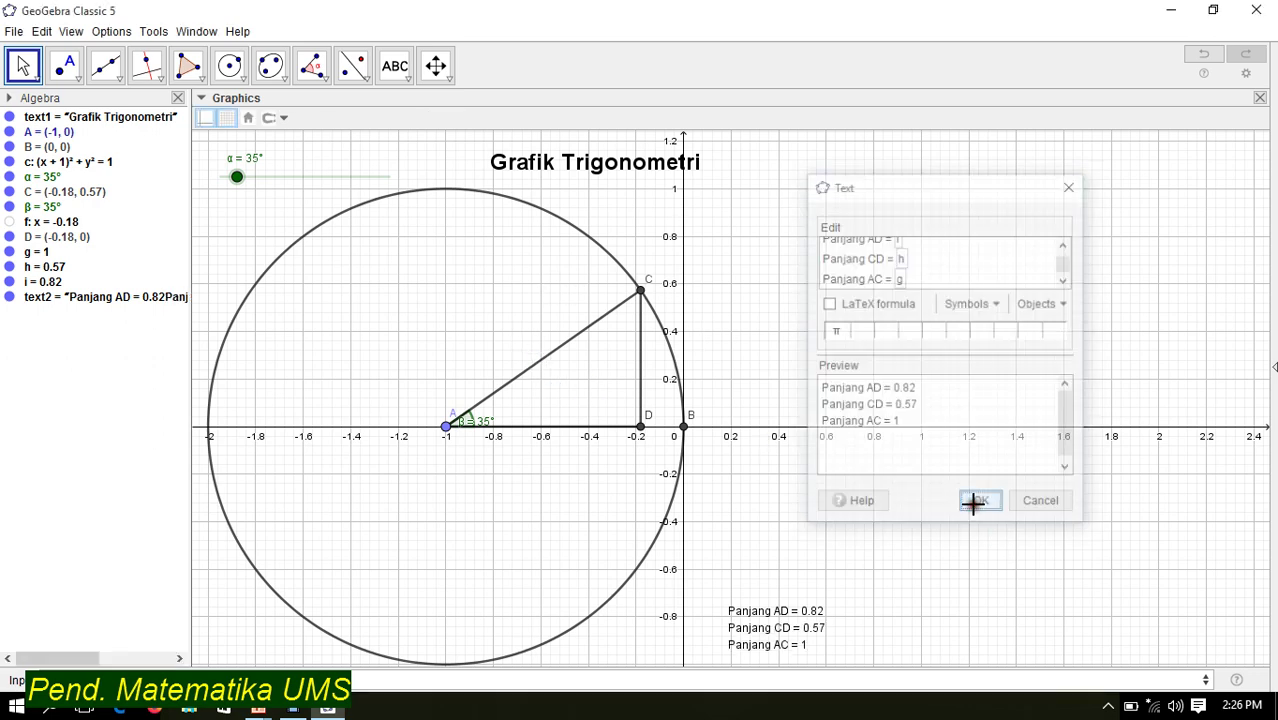
Format the length text as medium and bold, and move it slightly up toward the y-axis
click(757, 620)
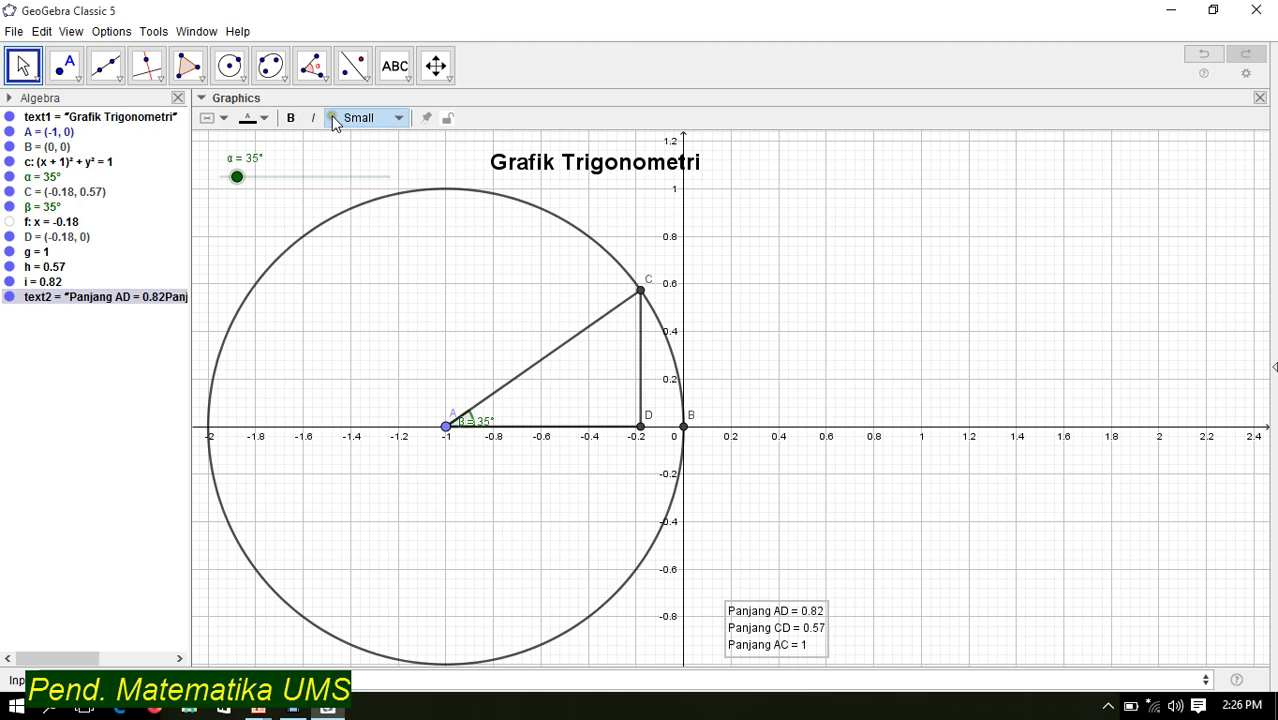
click(362, 118)
click(340, 202)
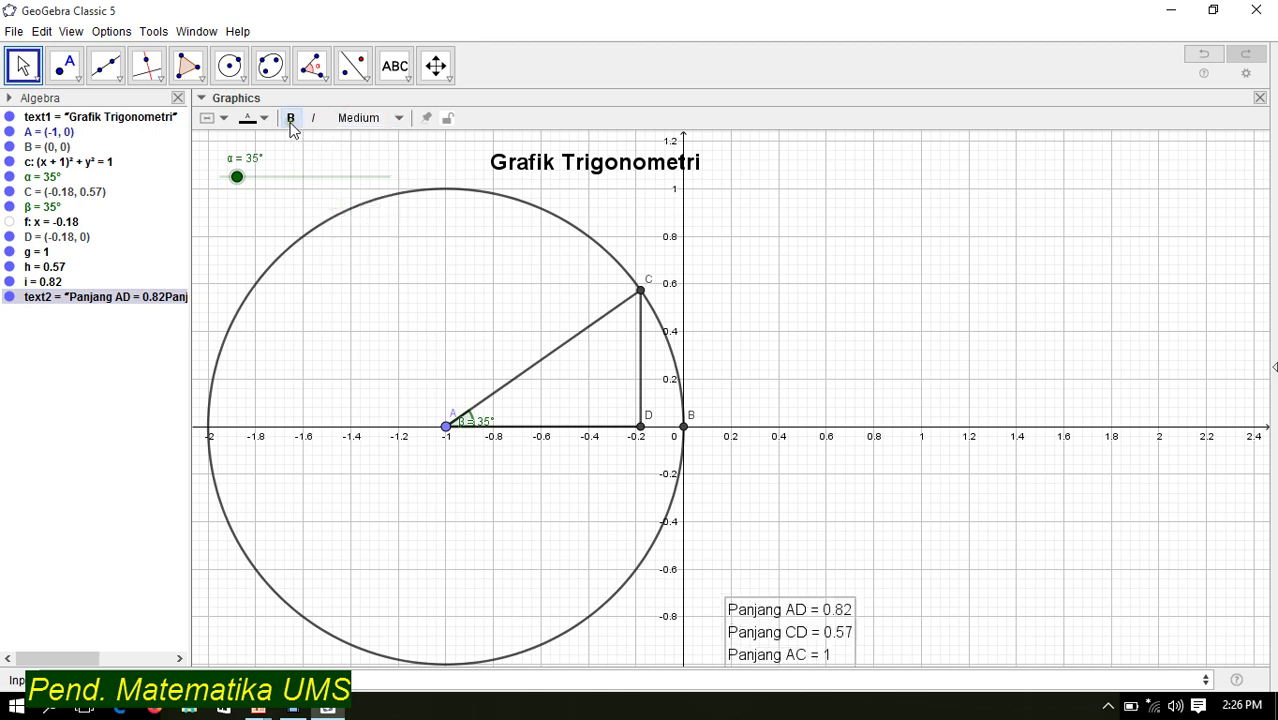
click(290, 120)
drag(766, 617, 732, 599)
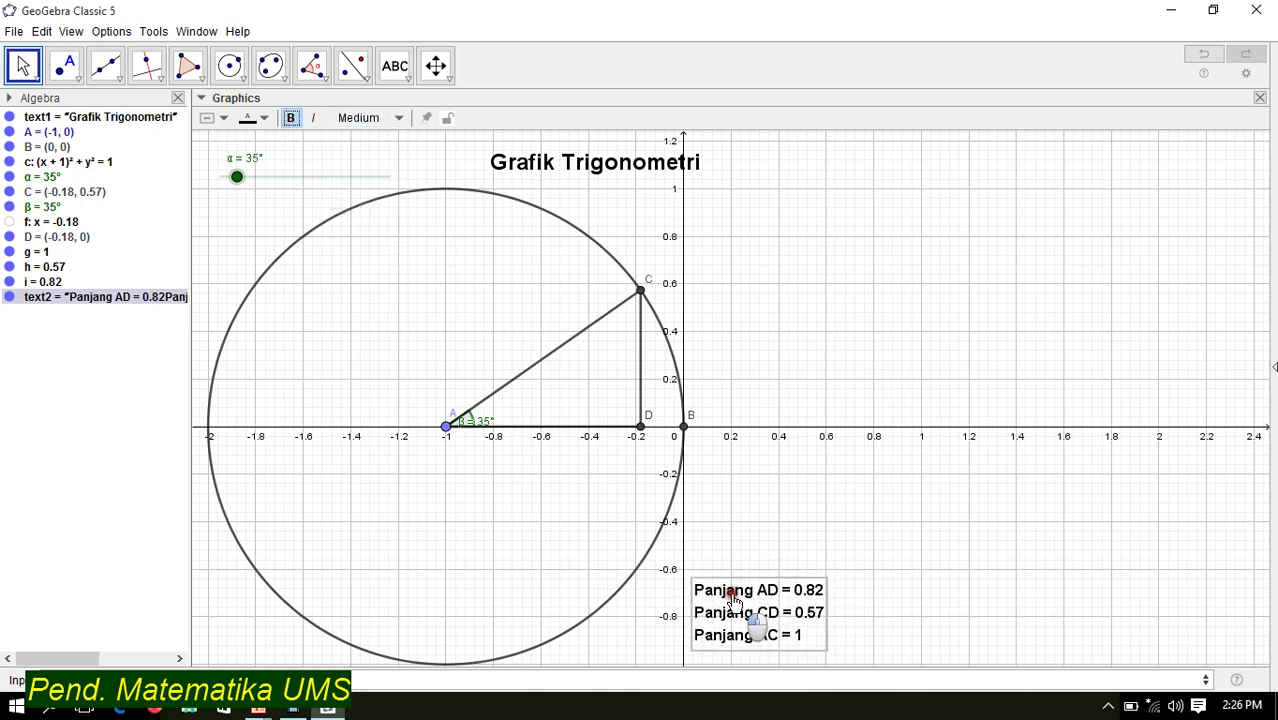
Pin the length text to the screen and fix it against moving
click(430, 119)
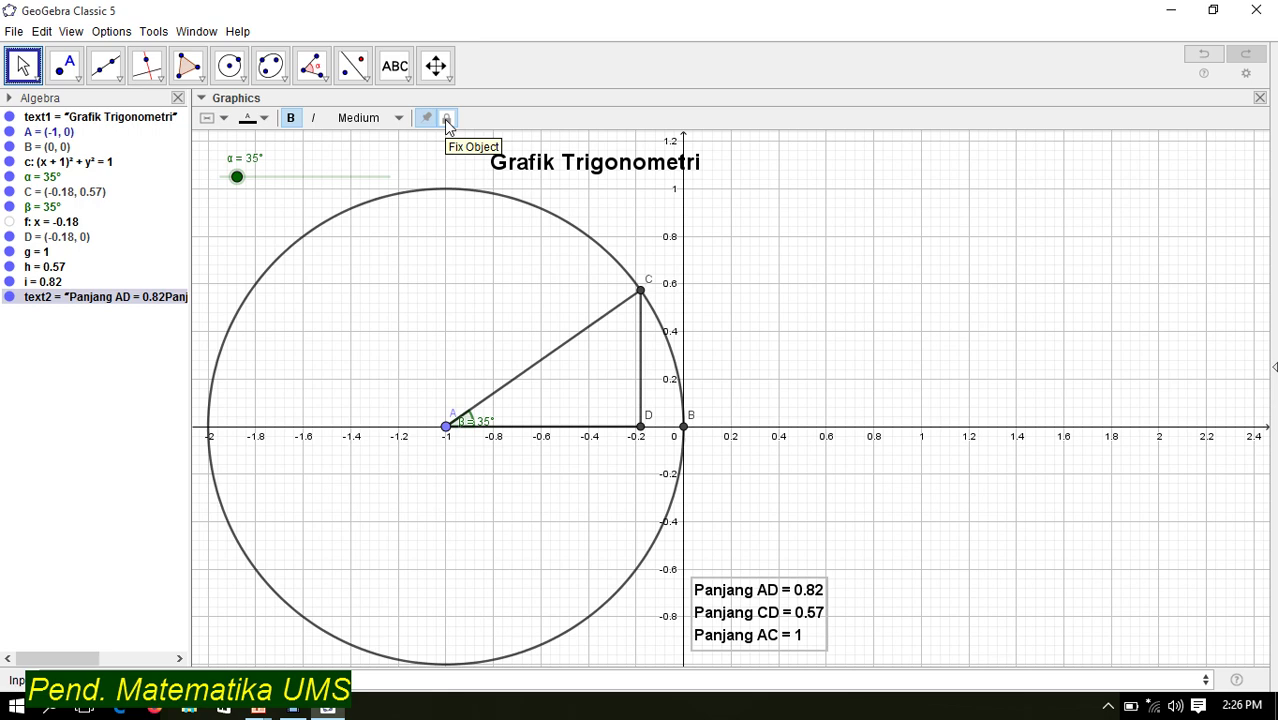
click(447, 119)
click(592, 107)
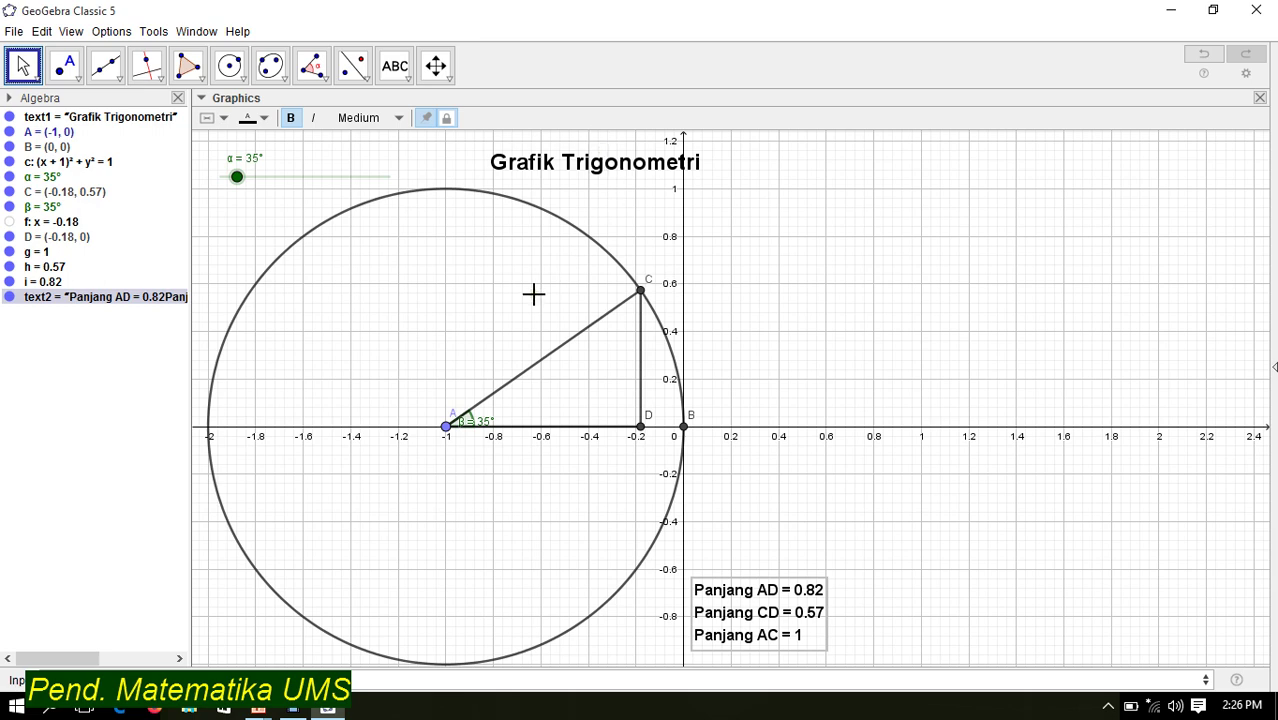
Start a new LaTeX formula text to the right of the length text, containing "sin" followed by a LaTeX space
click(397, 68)
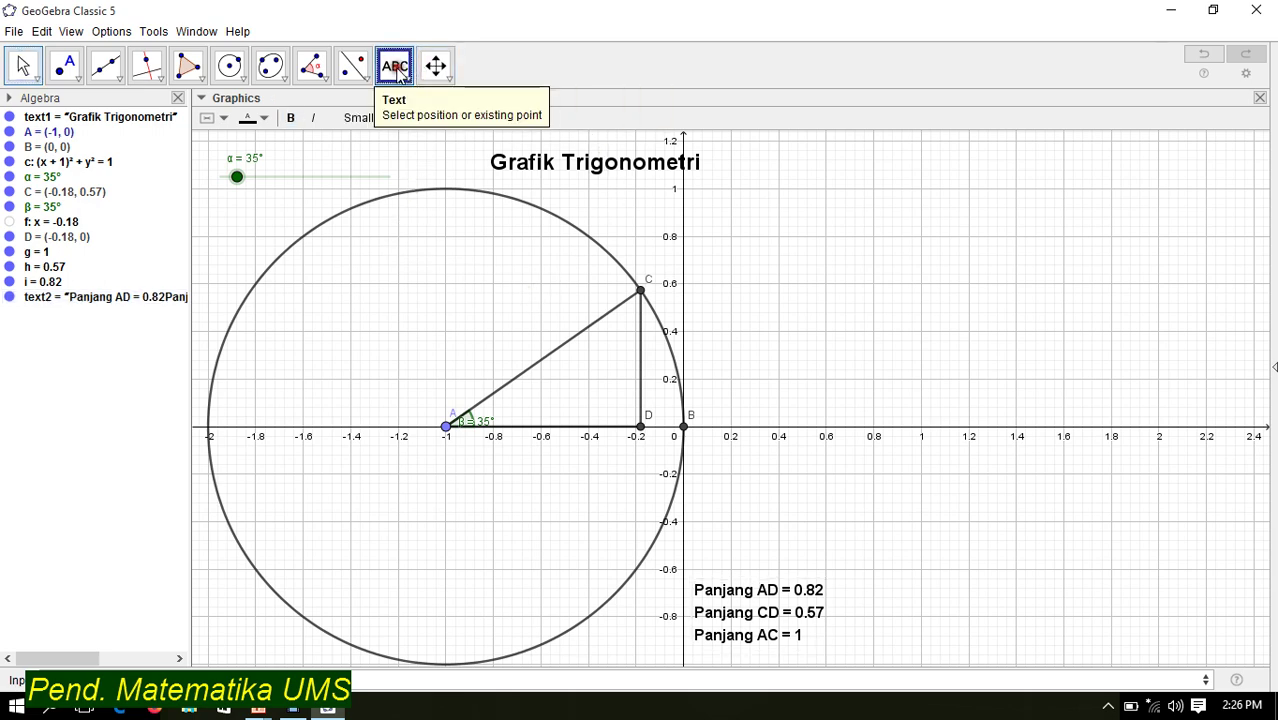
click(893, 590)
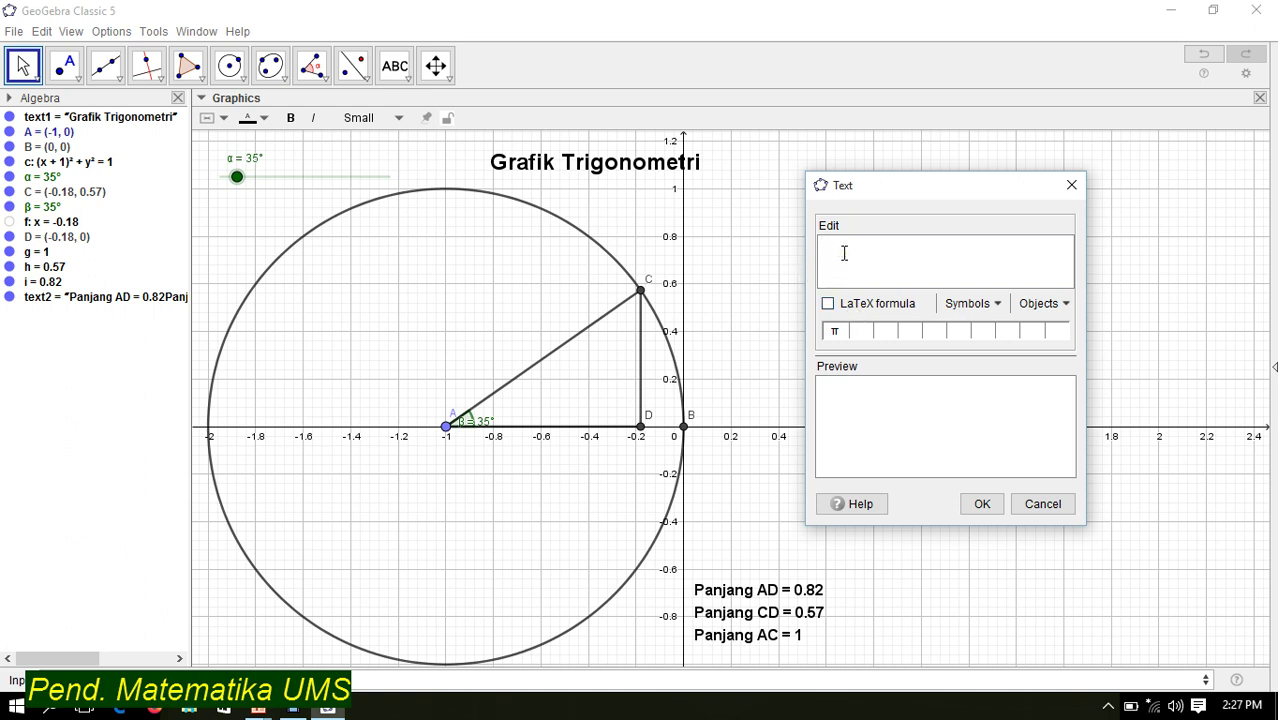
click(827, 304)
click(852, 257)
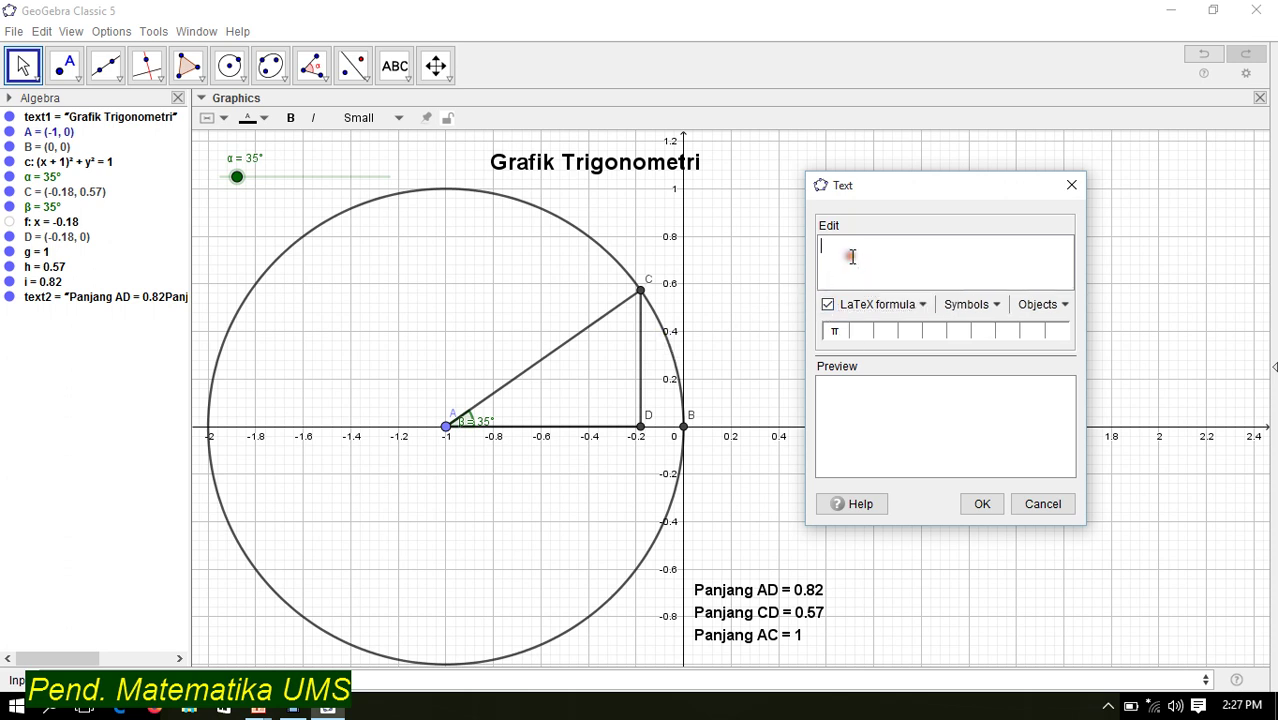
text(sin)
click(884, 306)
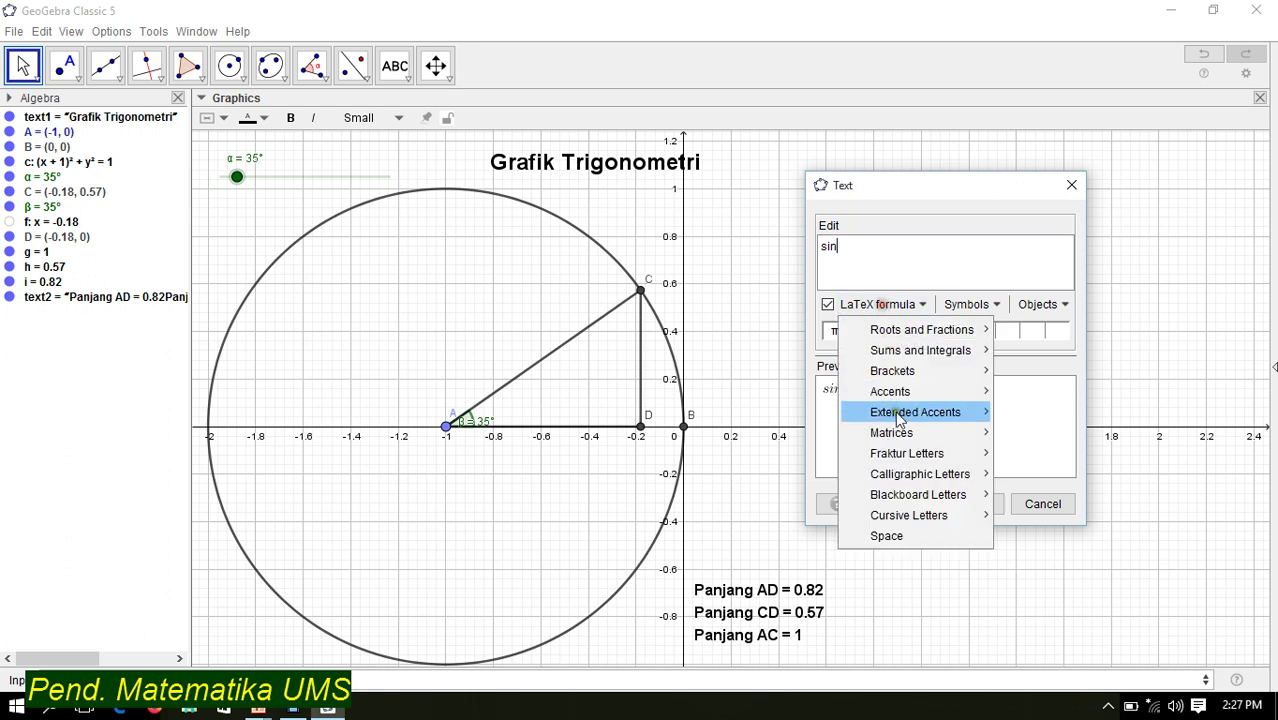
click(884, 536)
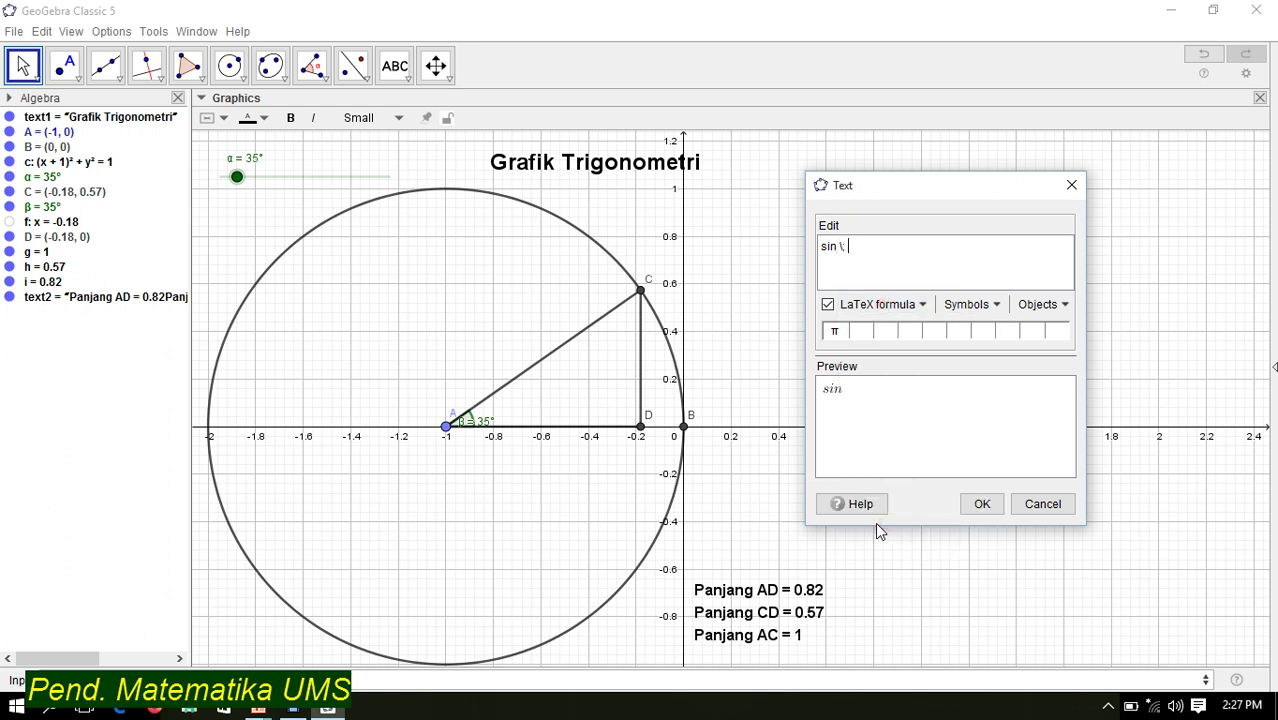
Append the linked object α and an equals sign to the sine formula
click(928, 368)
click(1038, 306)
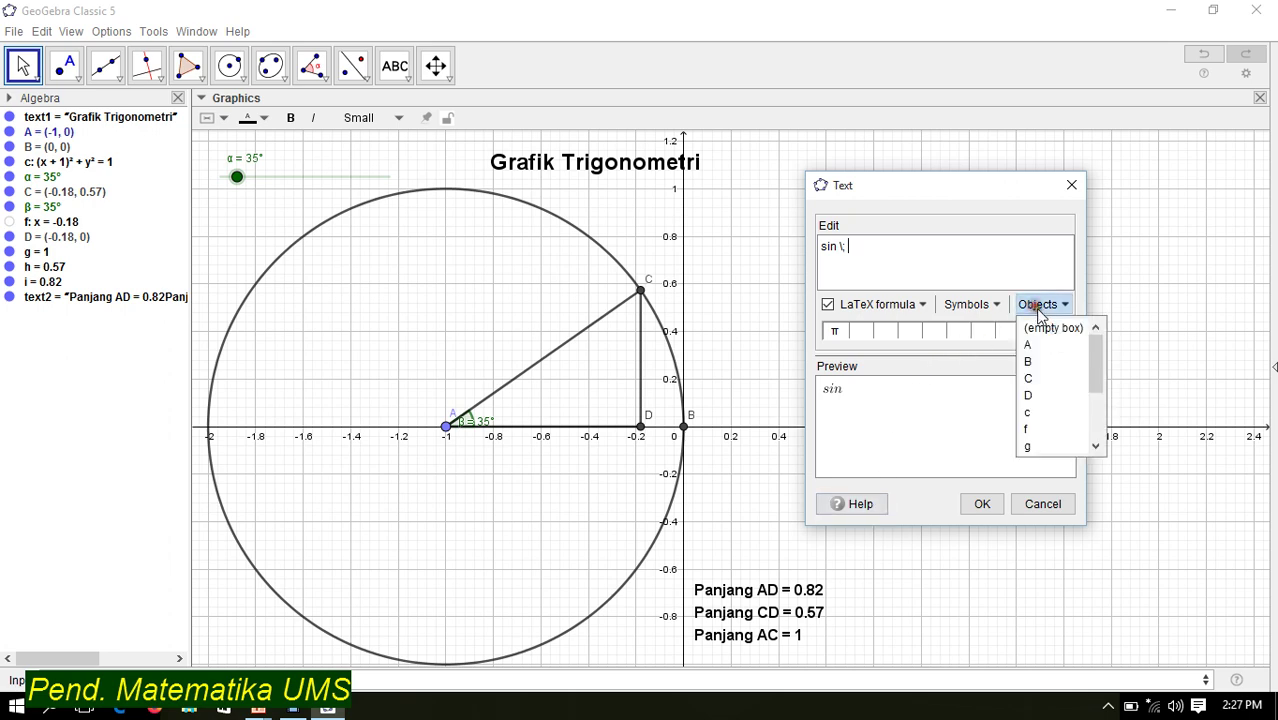
scroll(1056, 385, down, 3)
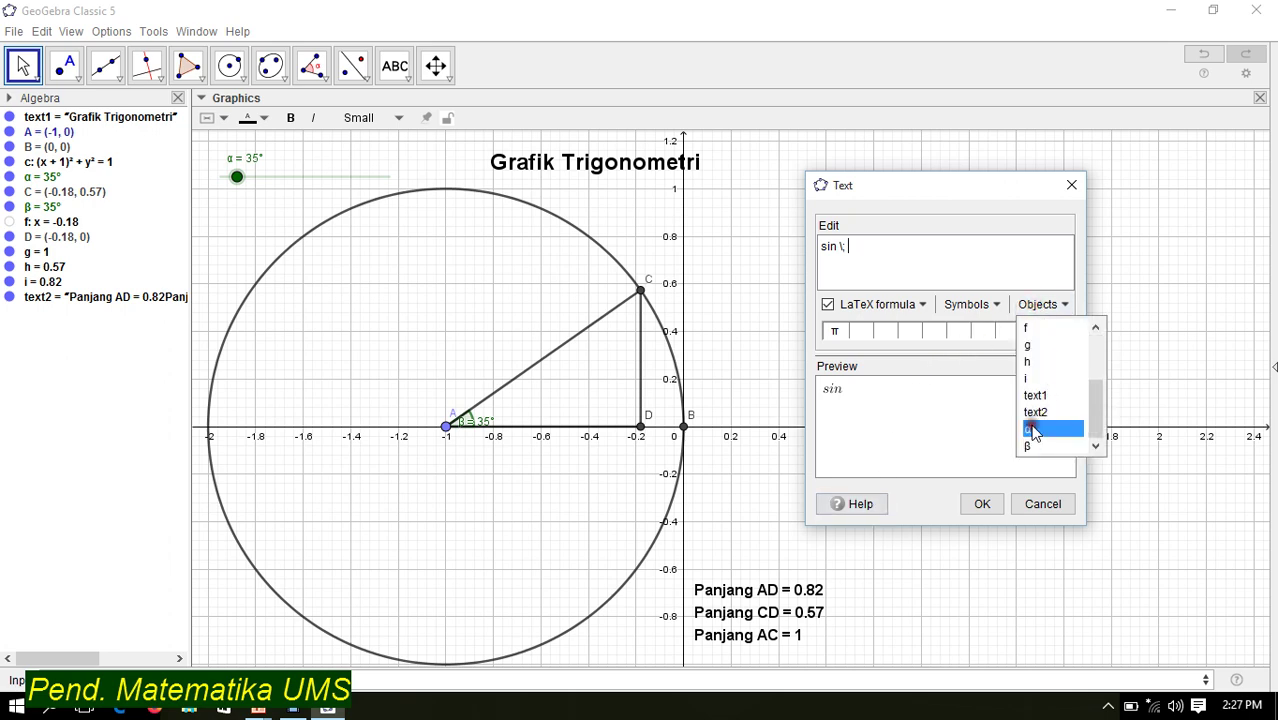
click(1030, 429)
text(=)
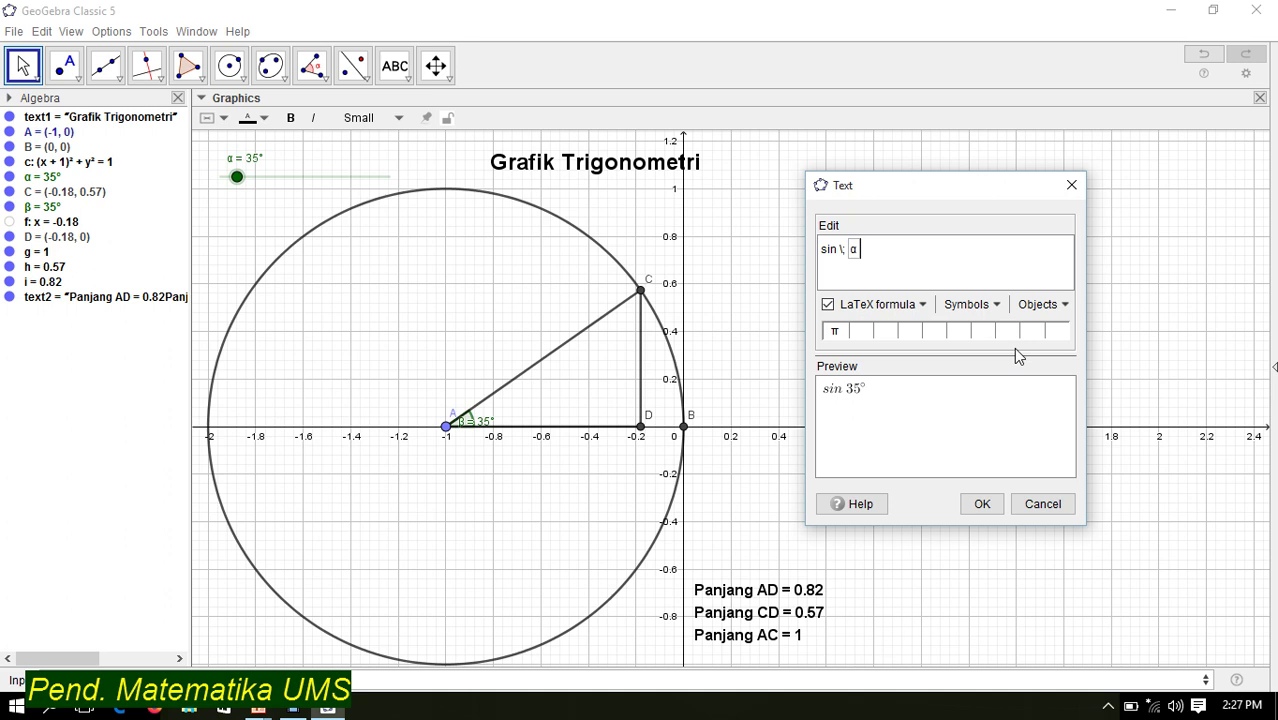
Insert an a/b fraction template after the equals sign in the sine formula
click(900, 305)
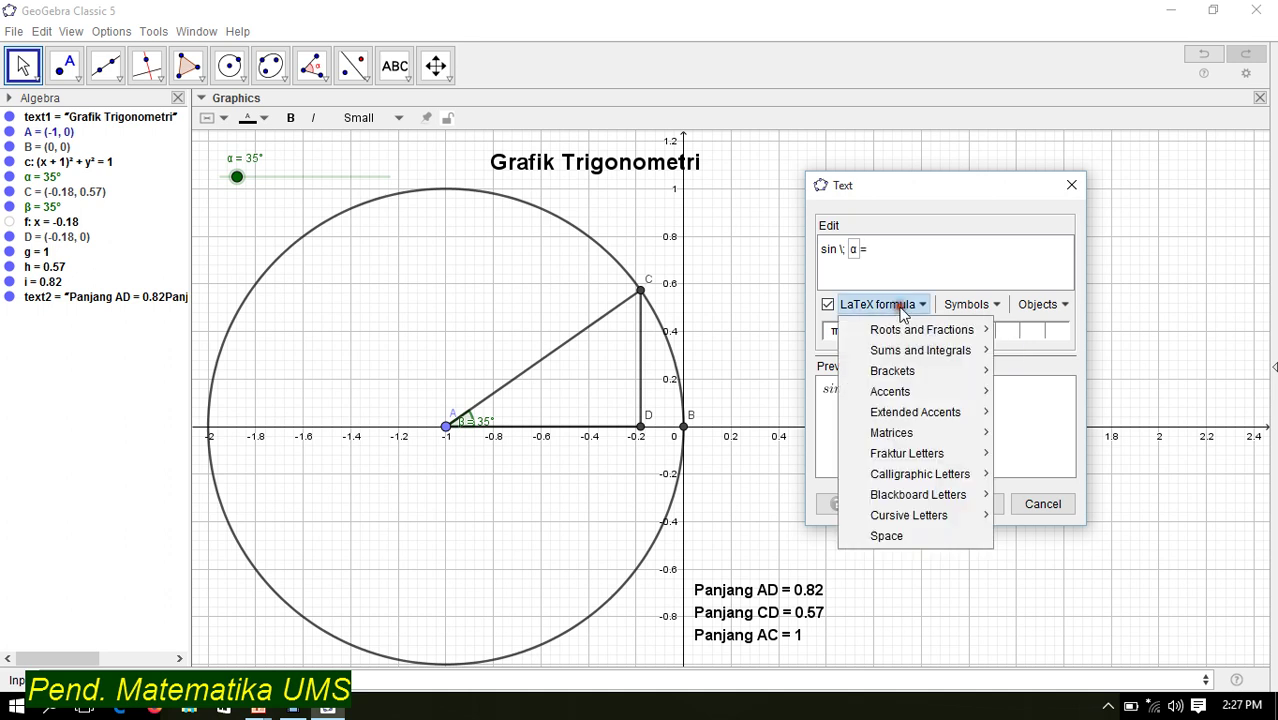
mouse_move(910, 330)
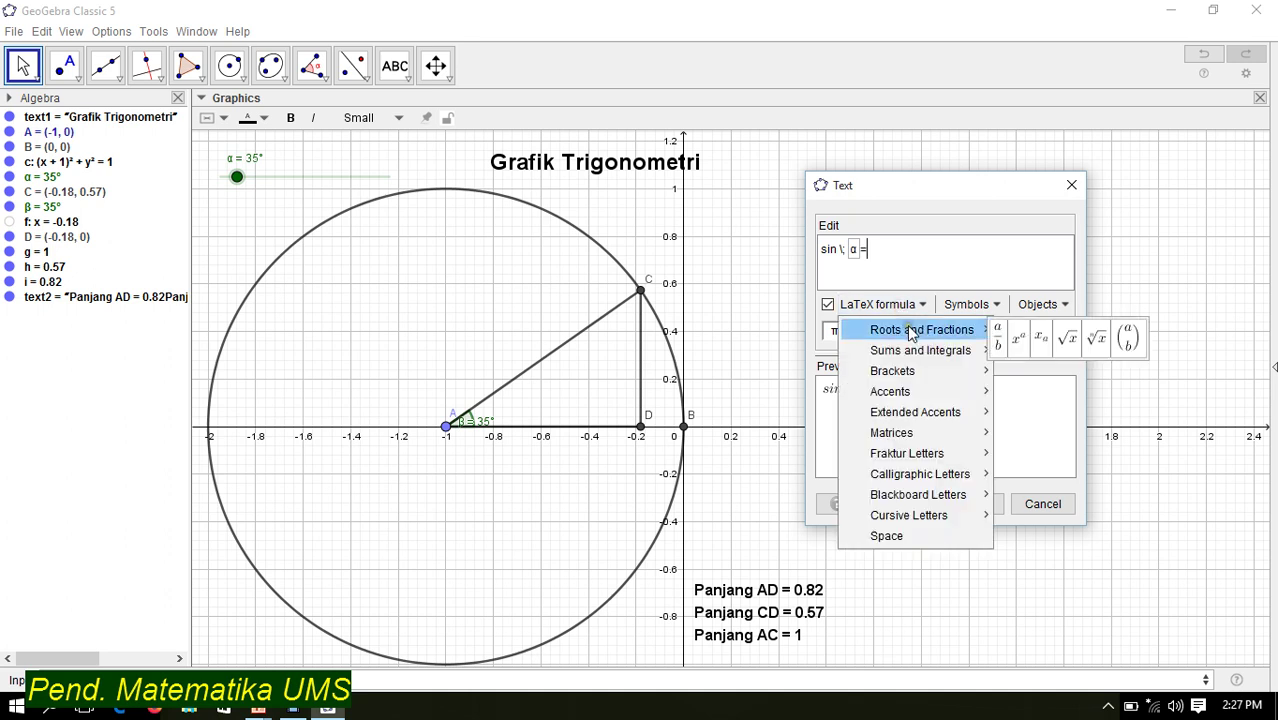
click(998, 337)
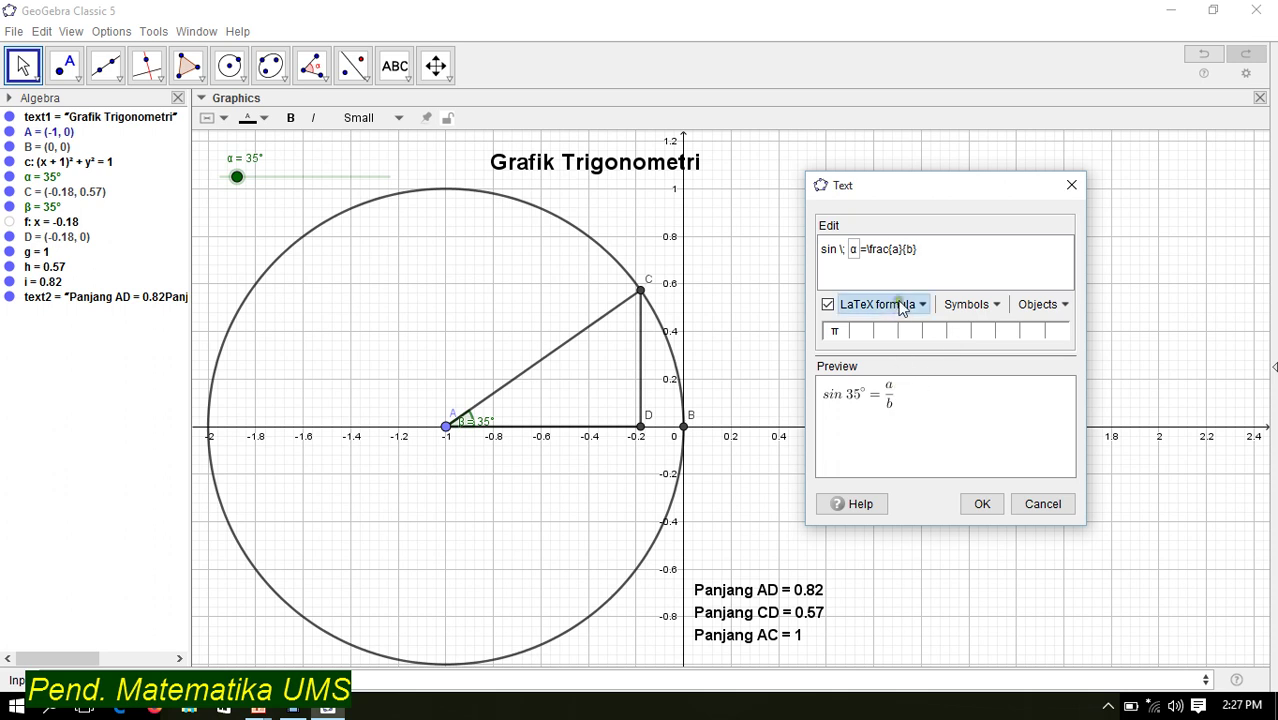
Fill the fraction in the sine formula with Depan over Miring and add an equals sign after it
click(895, 250)
double_click(895, 250)
text(Depan)
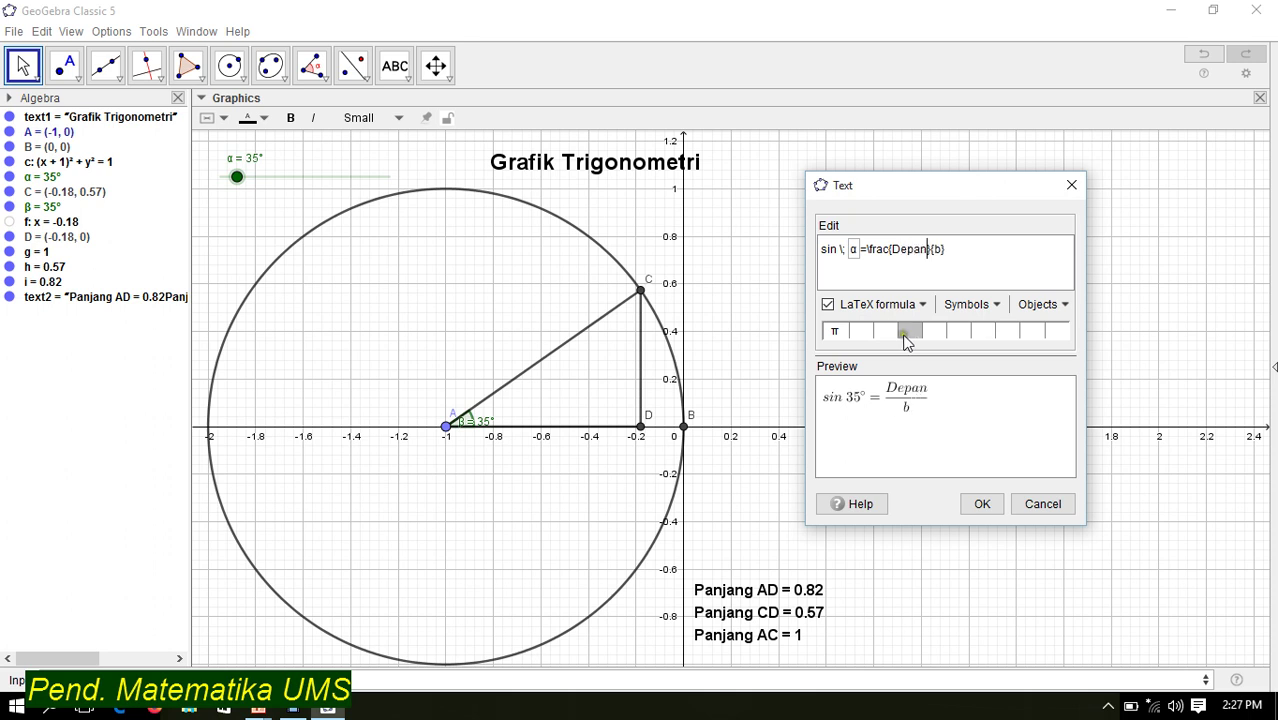
double_click(940, 249)
text(Mirio)
key(BackSpace)
text(ng)
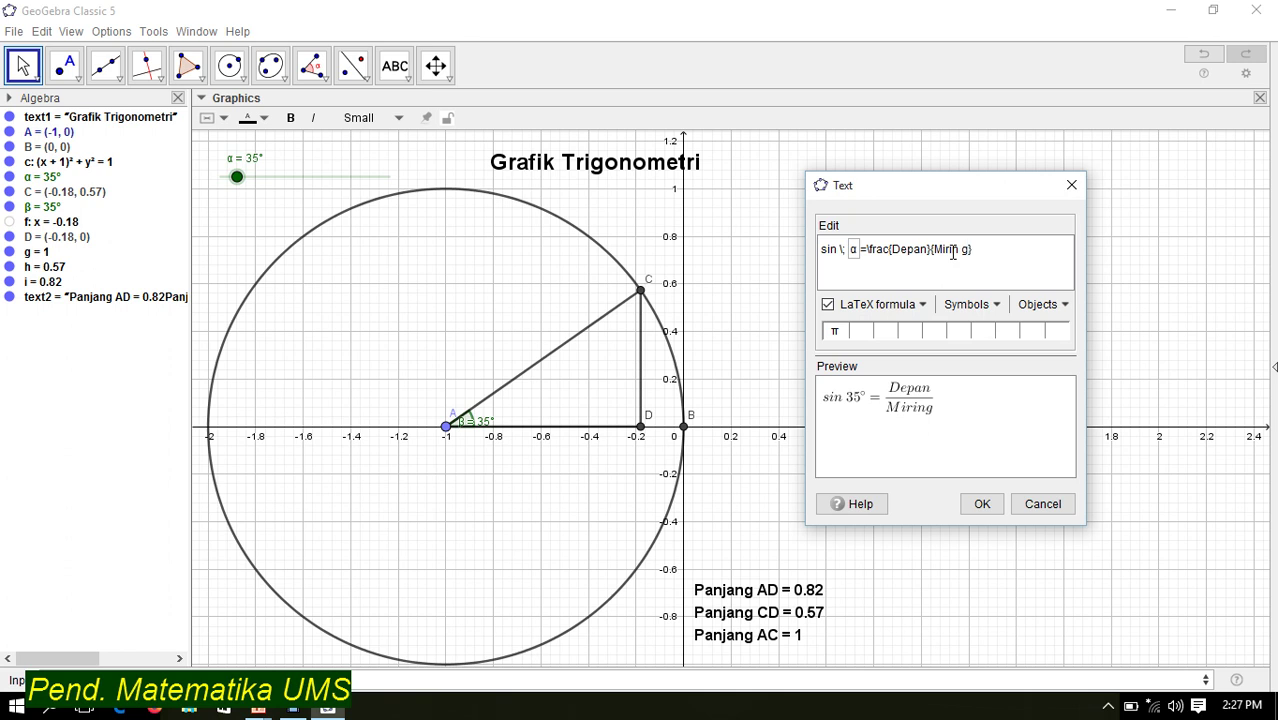
key(BackSpace)
text(g}=)
Insert a second a/b fraction template at the end of the sine formula
click(877, 304)
mouse_move(913, 332)
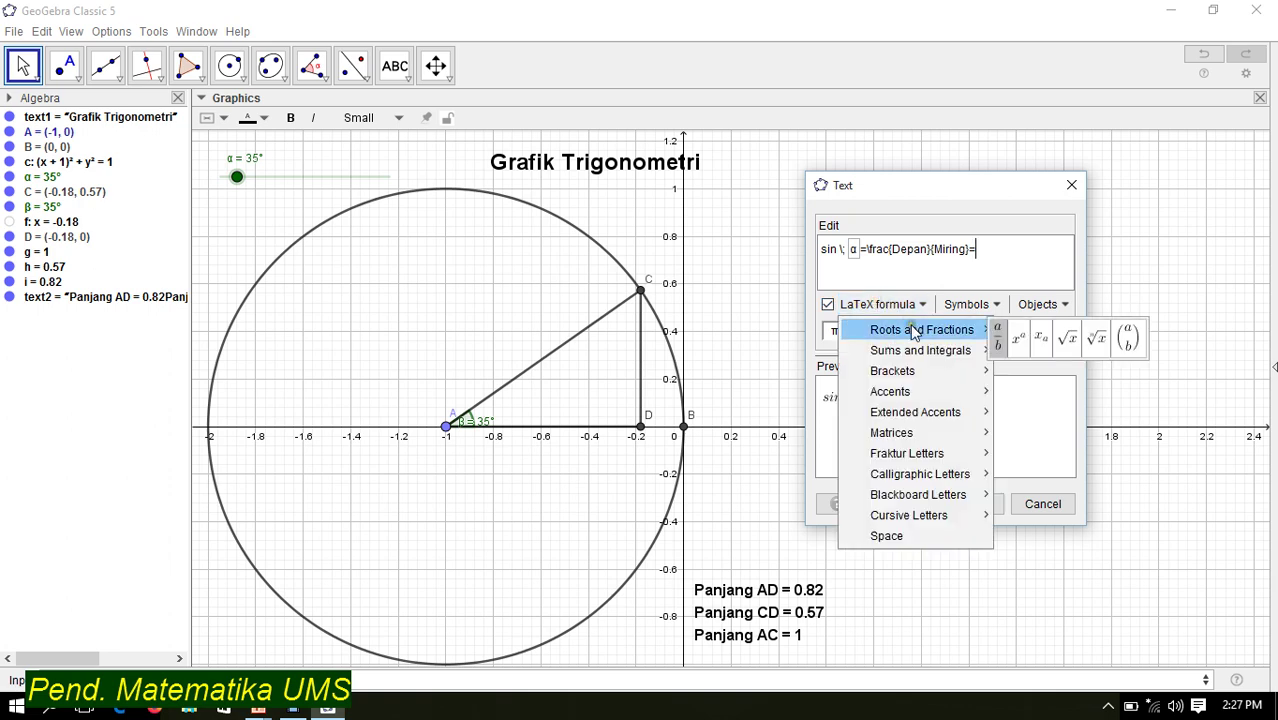
click(997, 338)
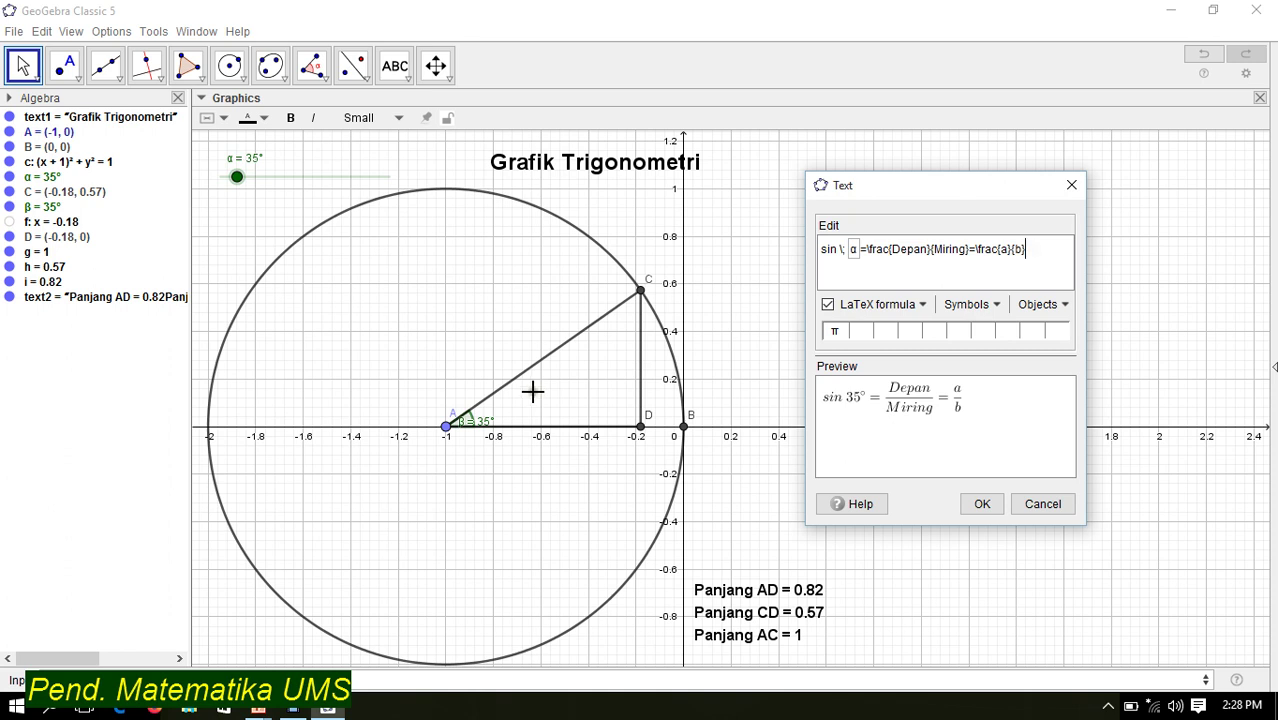
Try entering y(C)-y(D) as plain text in the numerator of the second fraction
double_click(1003, 250)
text(y)
text(()
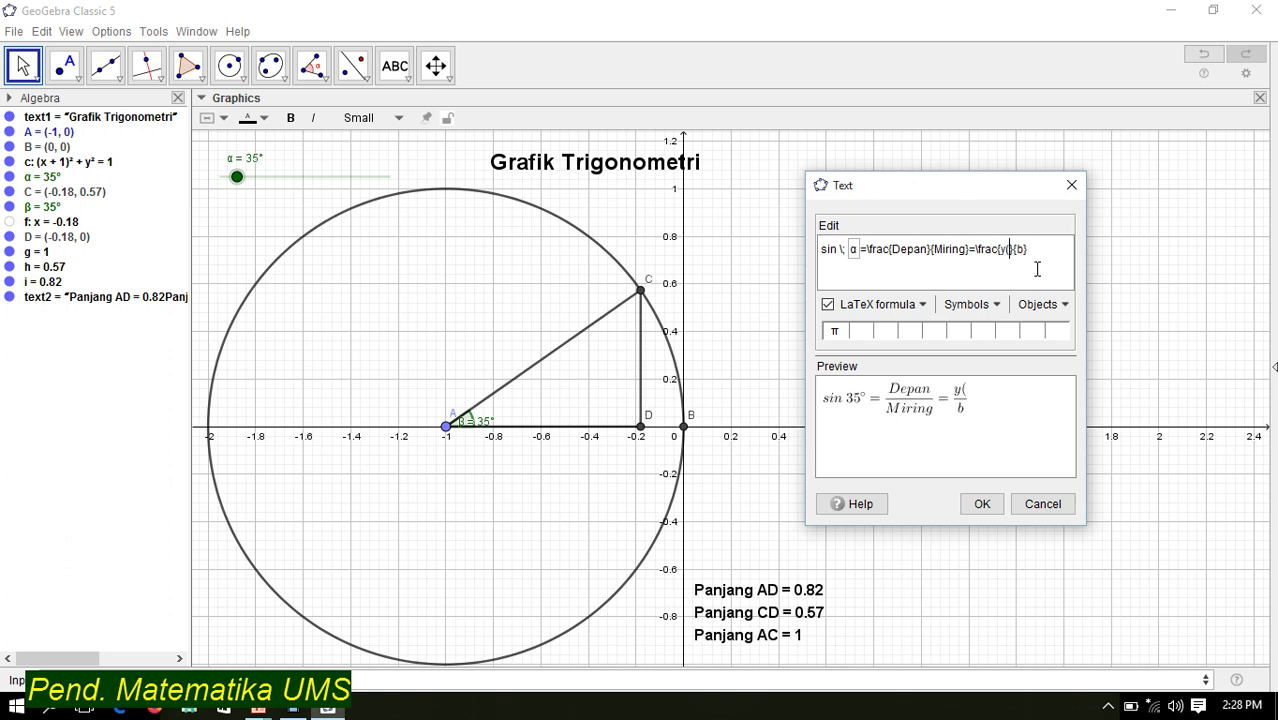
text(C)-y(D))
click(1015, 250)
double_click(1015, 250)
drag(999, 251, 1041, 252)
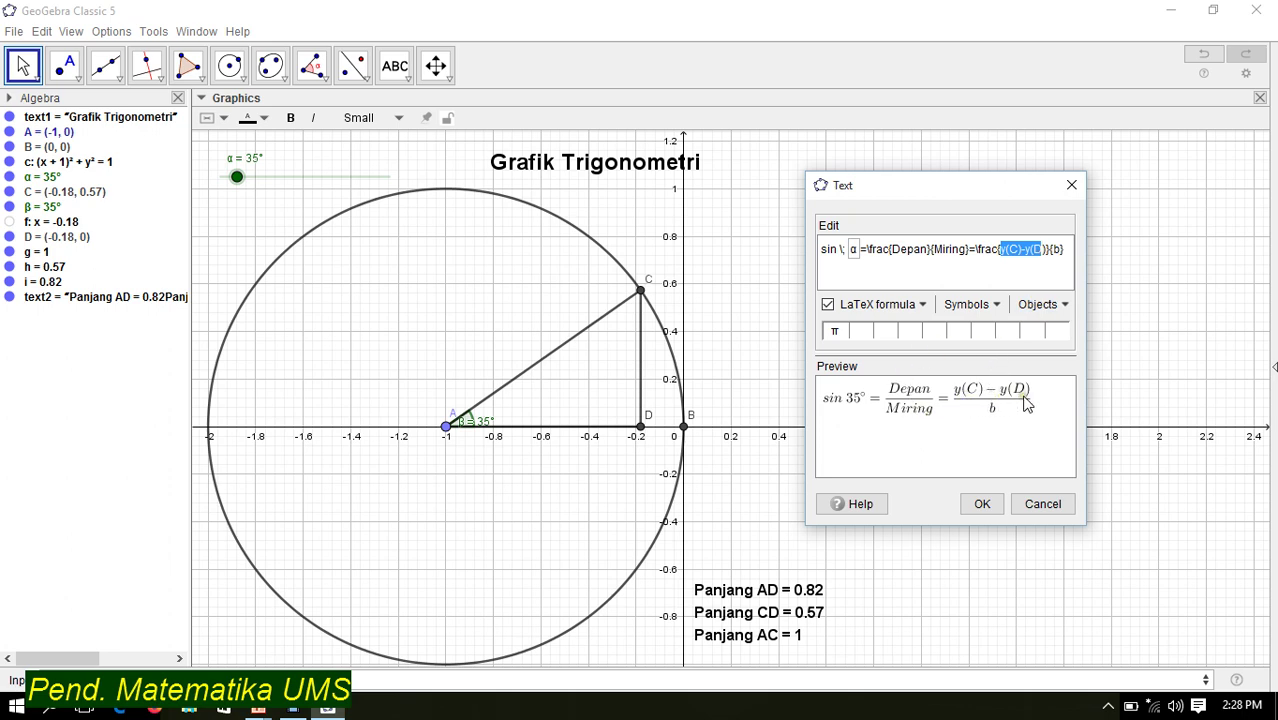
Replace the second fraction's plain-text numerator with a linked object field containing y(C)-y(D)
click(1058, 308)
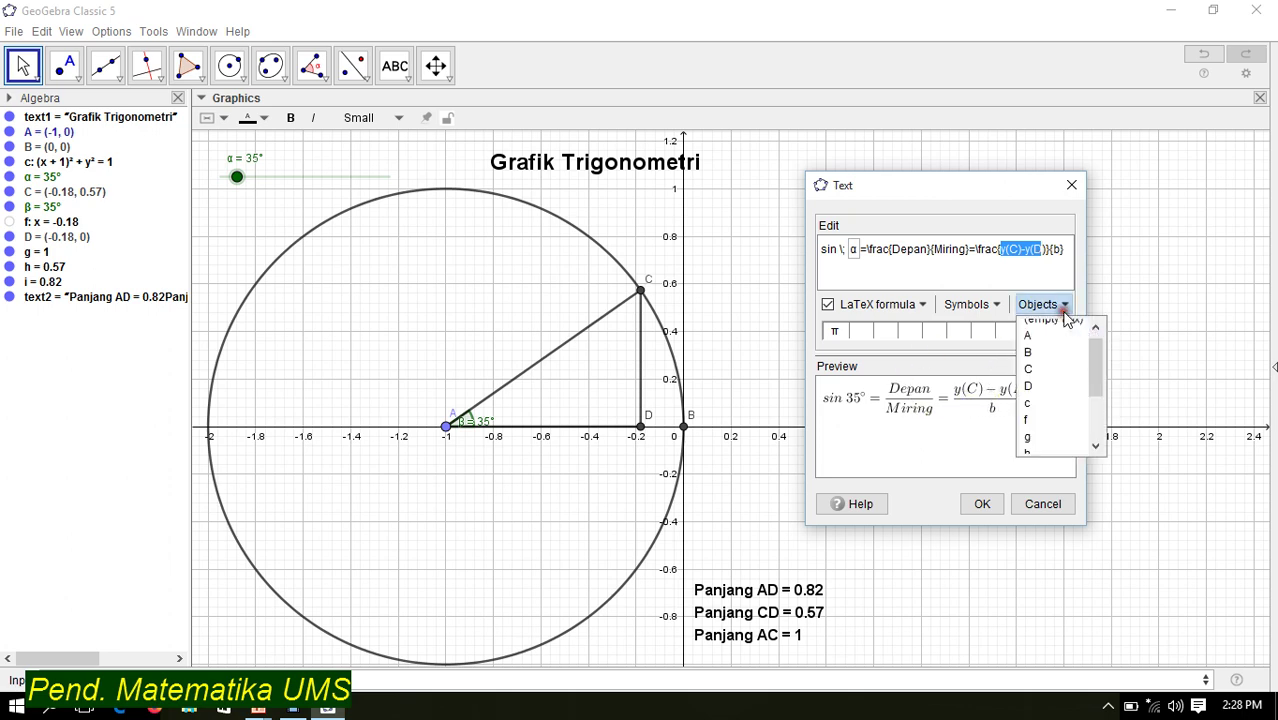
click(1031, 338)
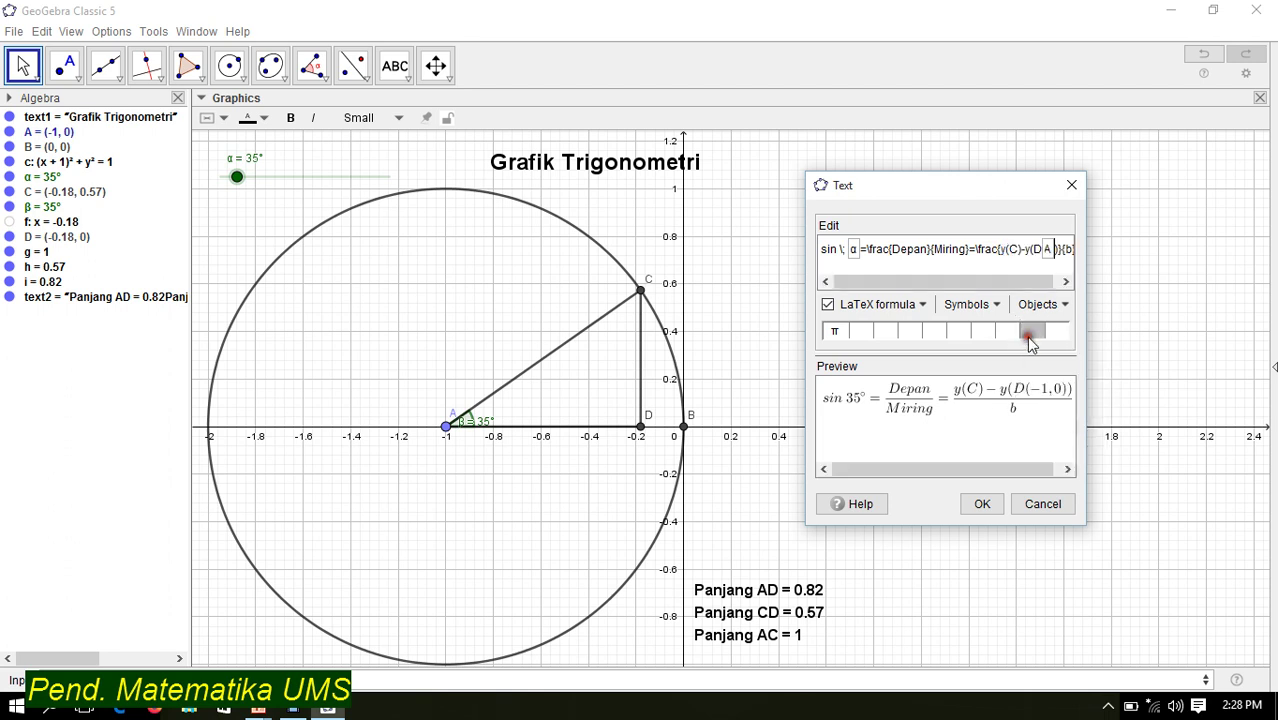
click(1031, 250)
key(BackSpace)
key(BackSpace)
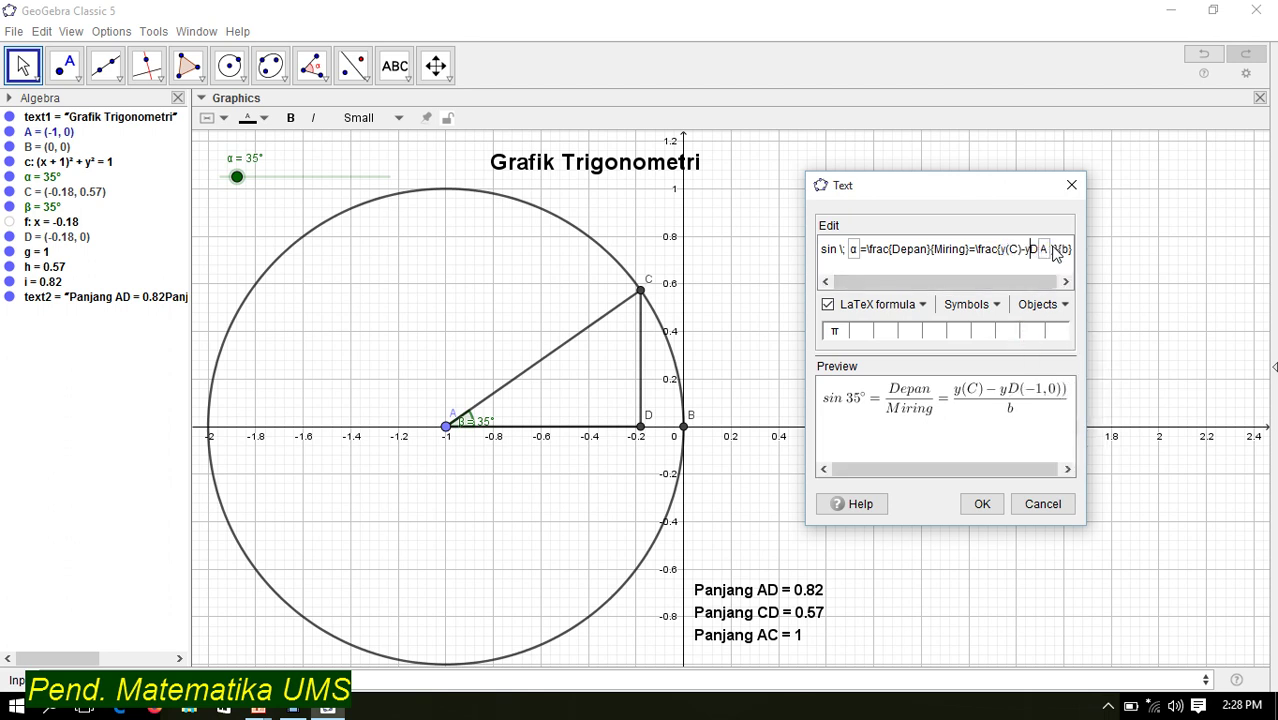
key(BackSpace)
key(BackSpace)
key(BackSpace)
key(BackSpace)
key(BackSpace)
key(BackSpace)
click(1015, 250)
key(BackSpace)
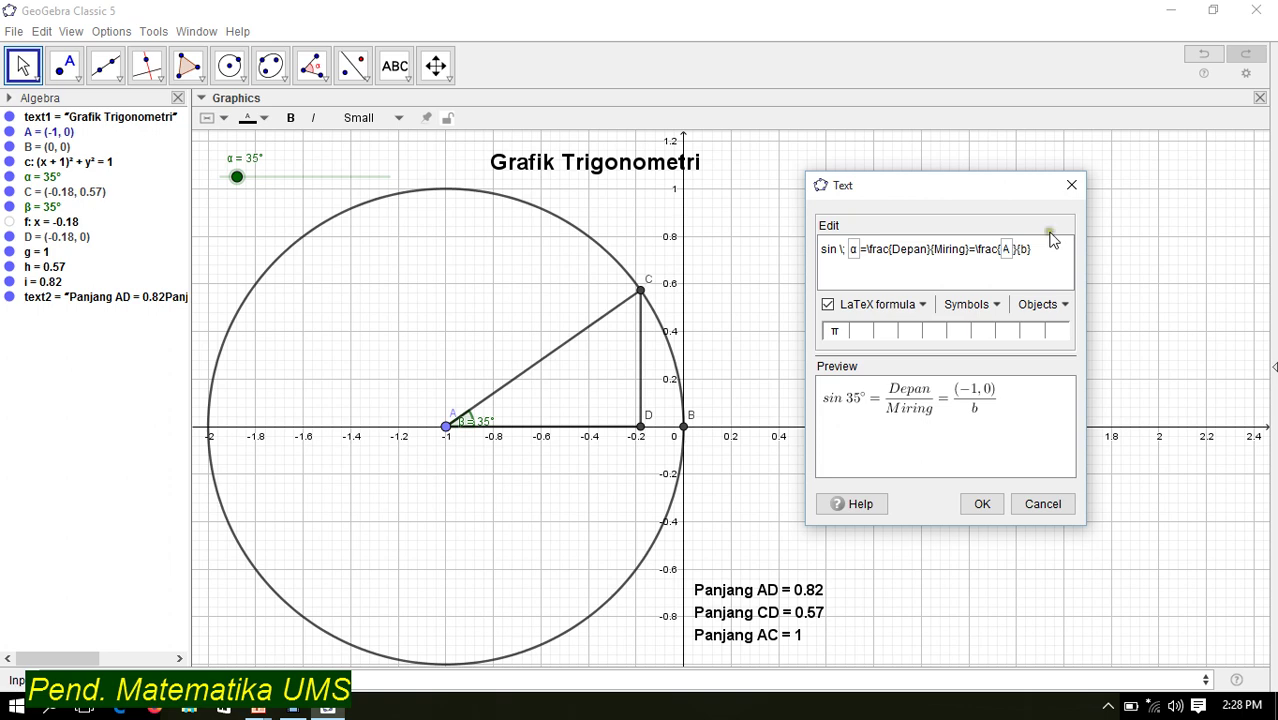
click(1006, 250)
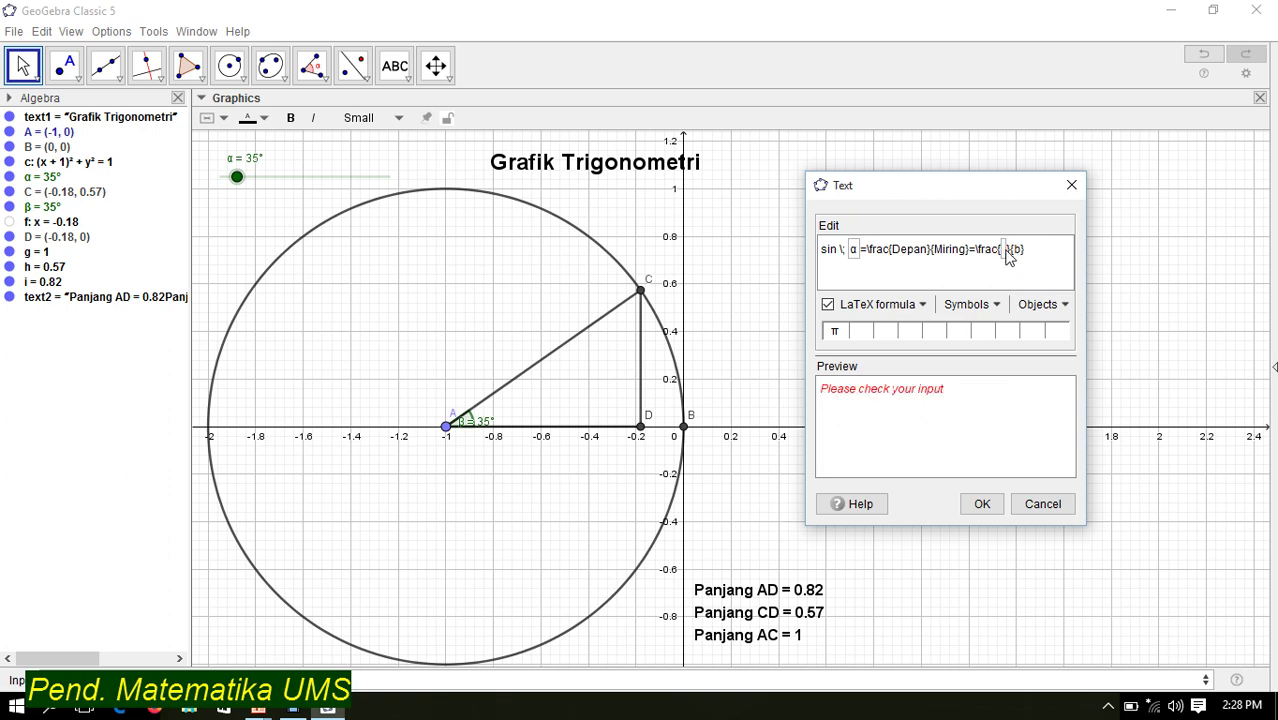
text(y(C)-y(D))
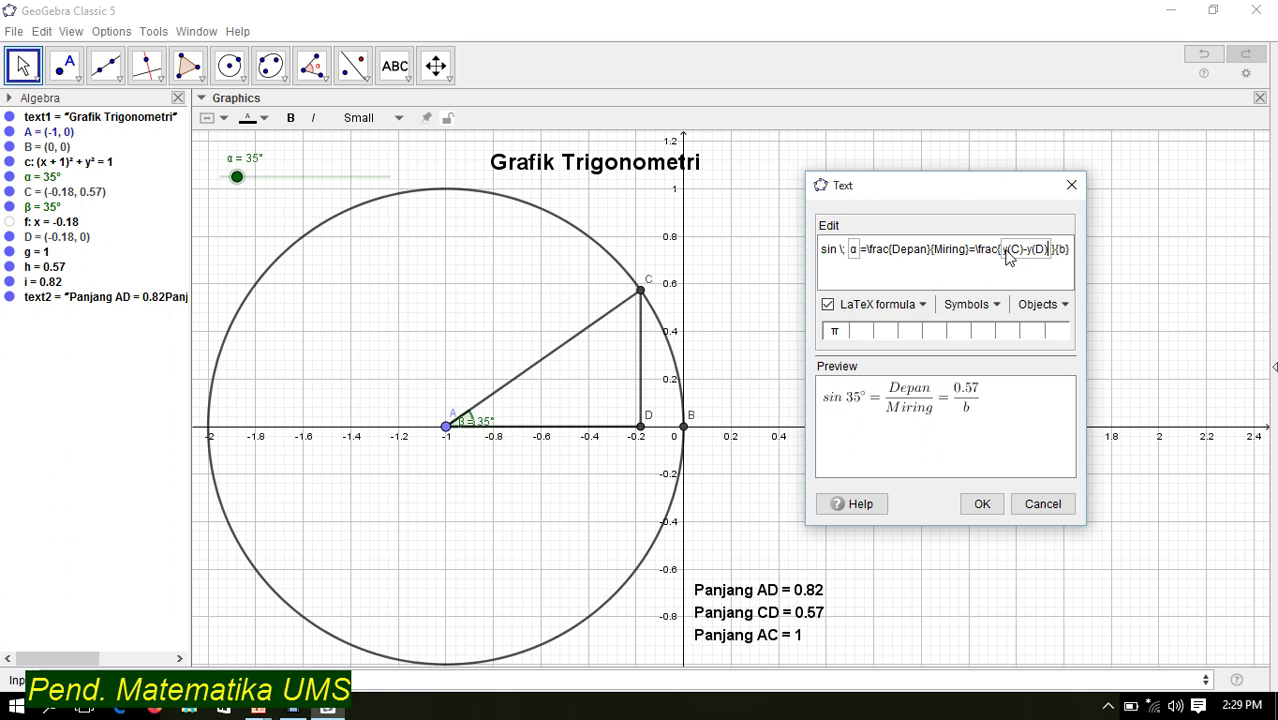
Replace the denominator b of the second fraction with the linked segment g between A and C
double_click(1061, 251)
click(550, 354)
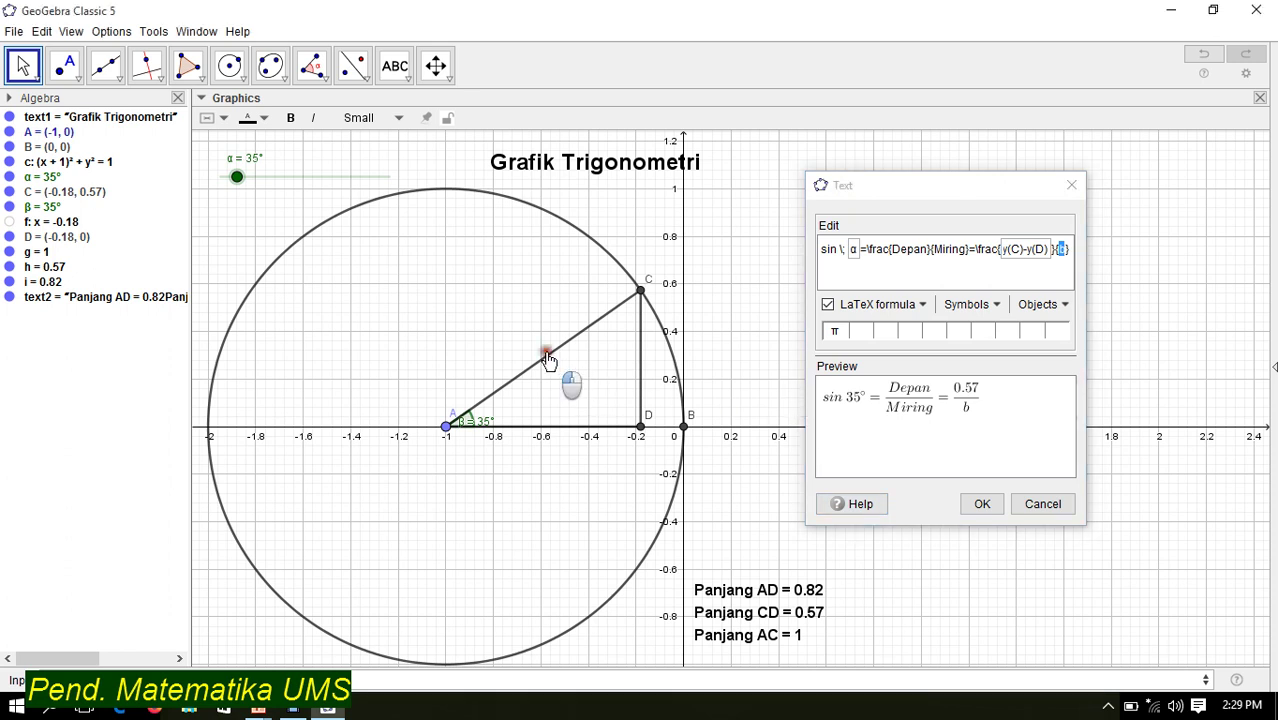
click(1048, 250)
key(BackSpace)
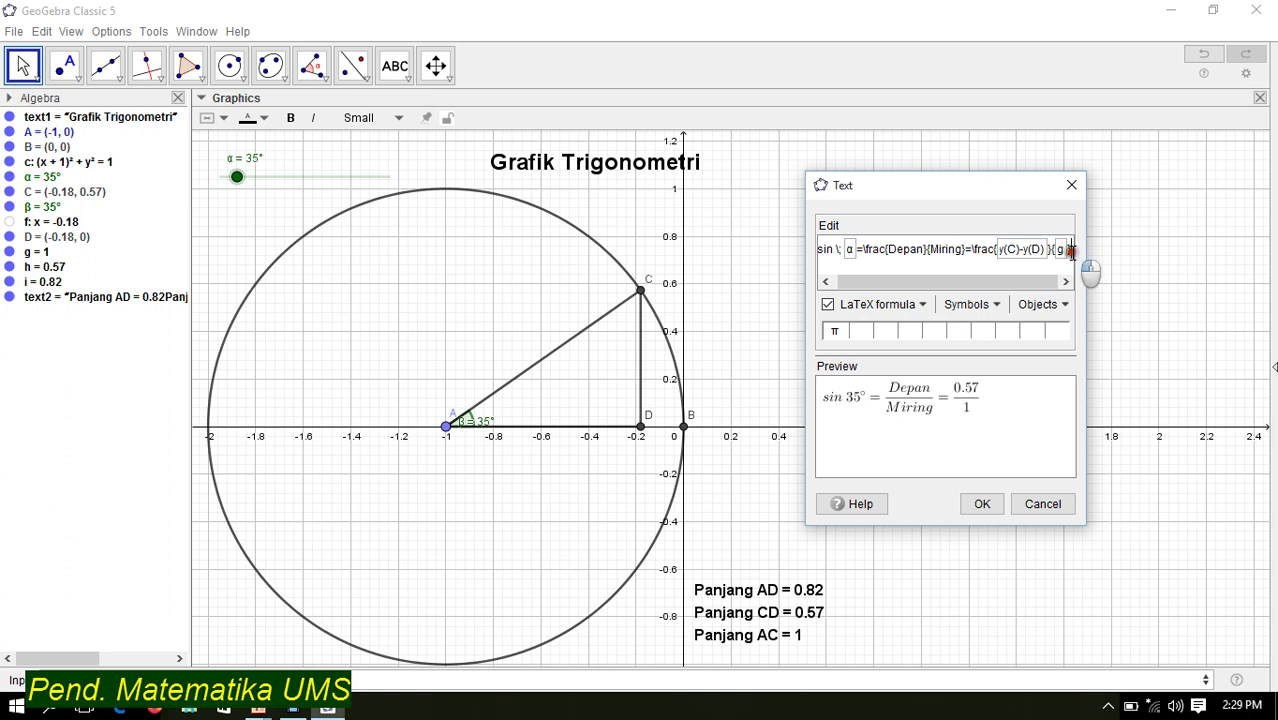
Append an equals sign and a linked object field for A to the end of the sine formula
text(=)
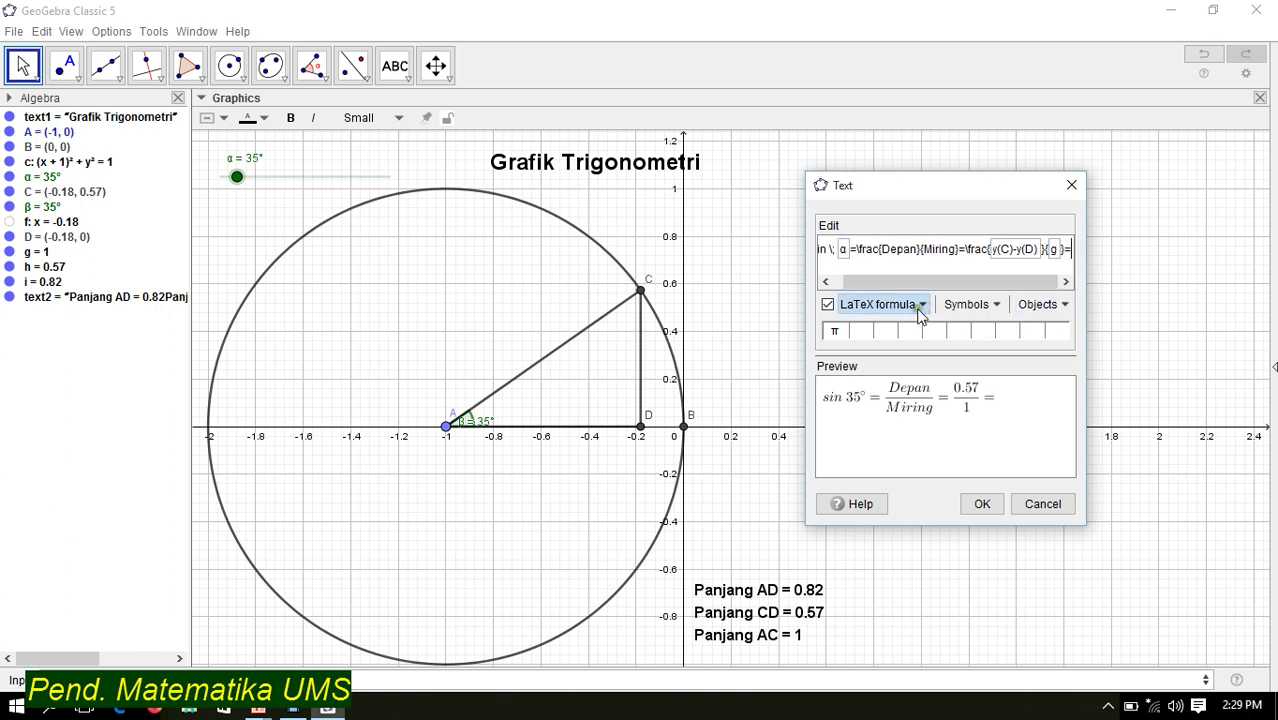
drag(1000, 258, 1040, 252)
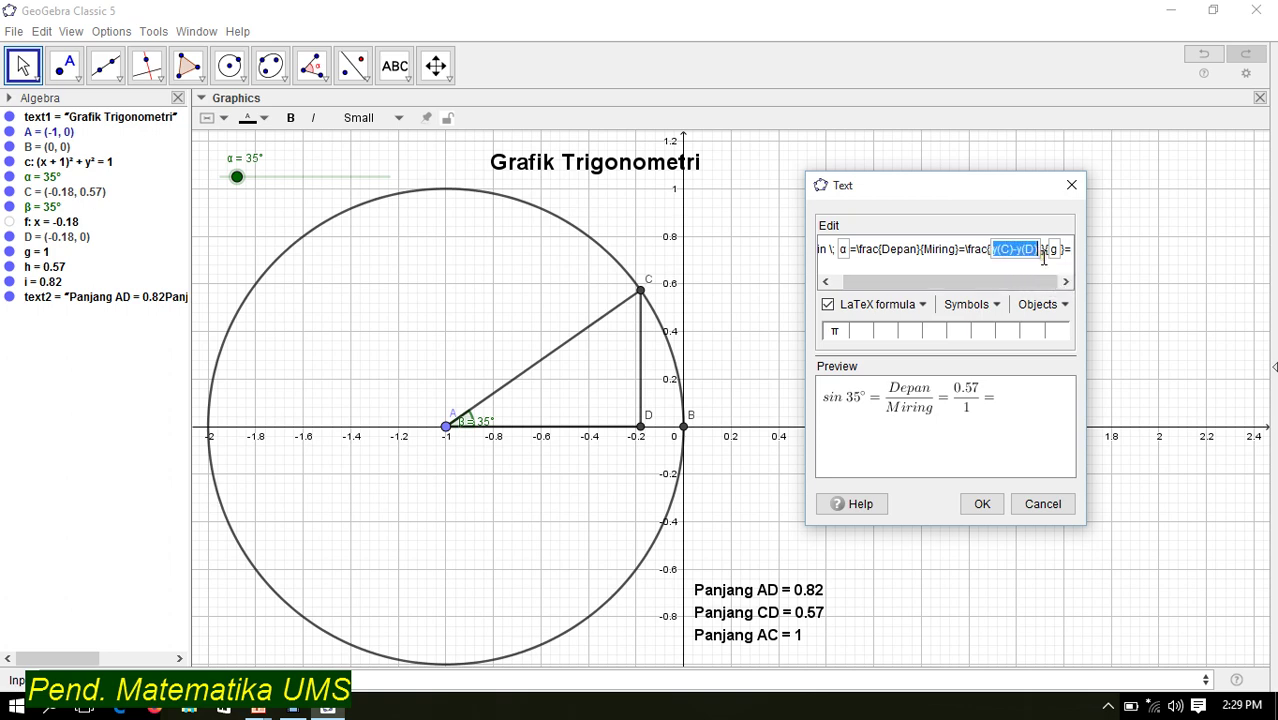
click(989, 254)
click(1075, 252)
click(1044, 304)
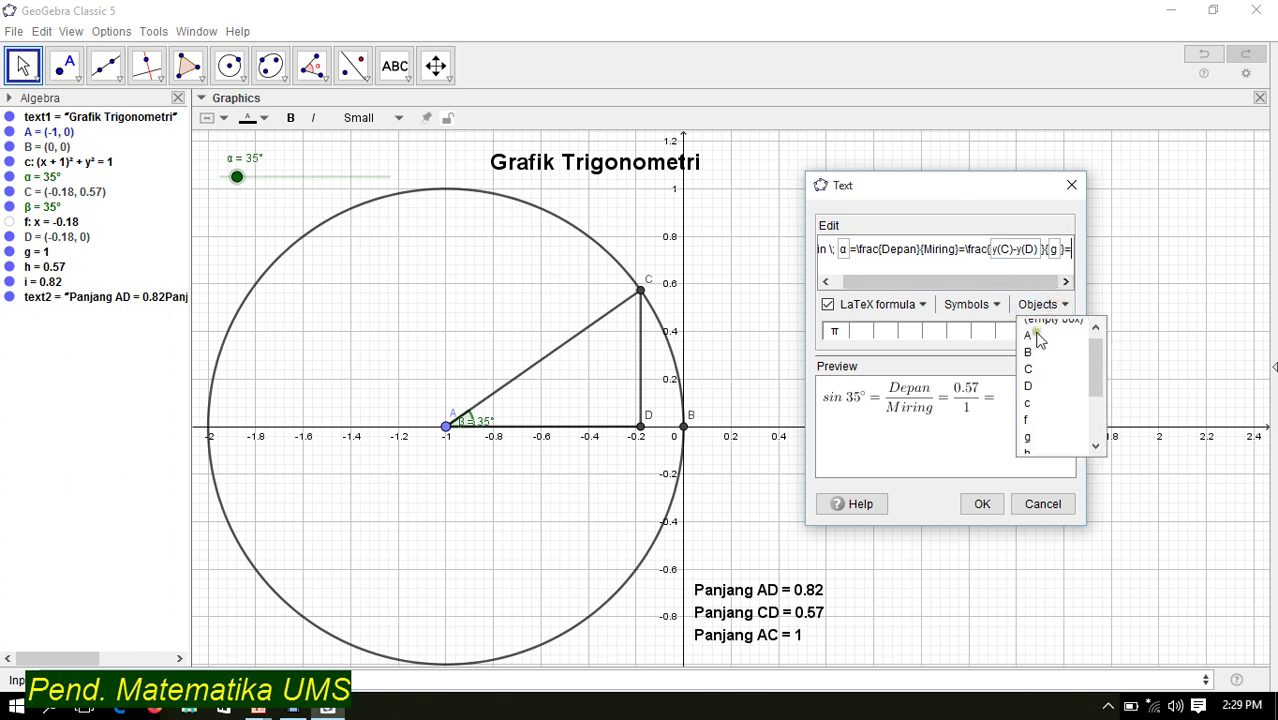
click(1030, 336)
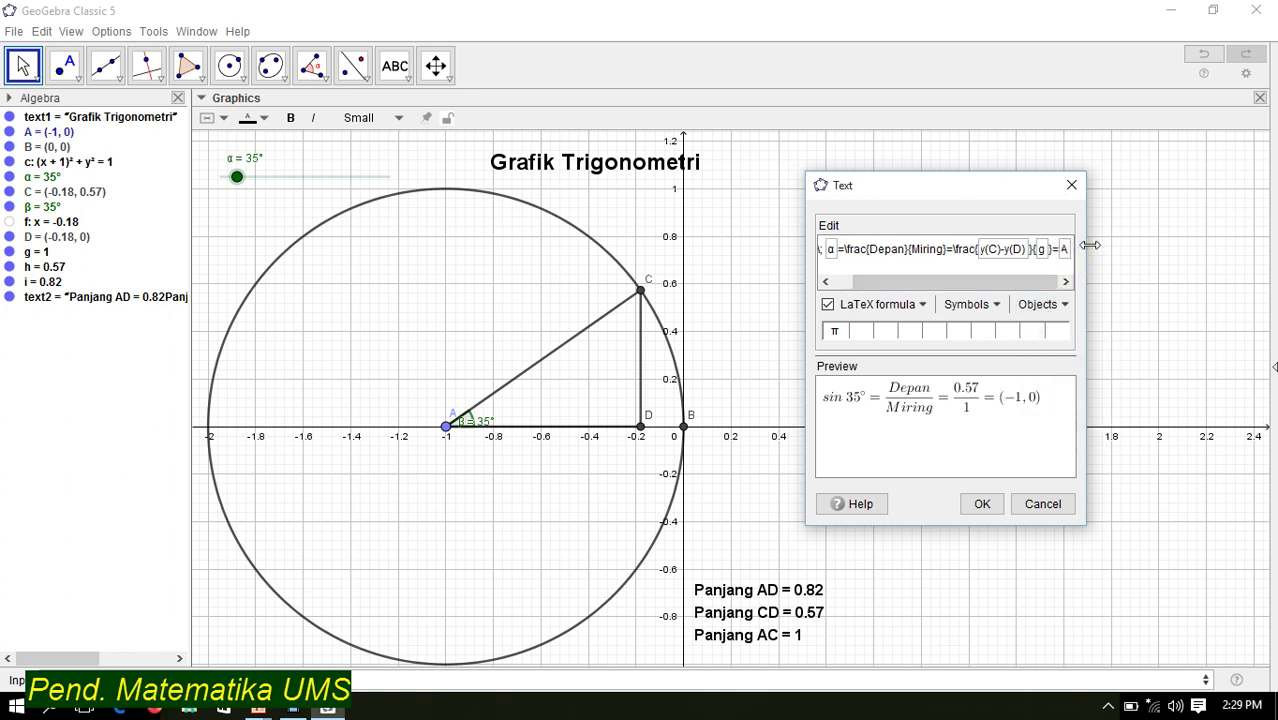
Change the content of the last linked field to y(C)-y(D) and accept the sine formula text
key(BackSpace)
text(y()
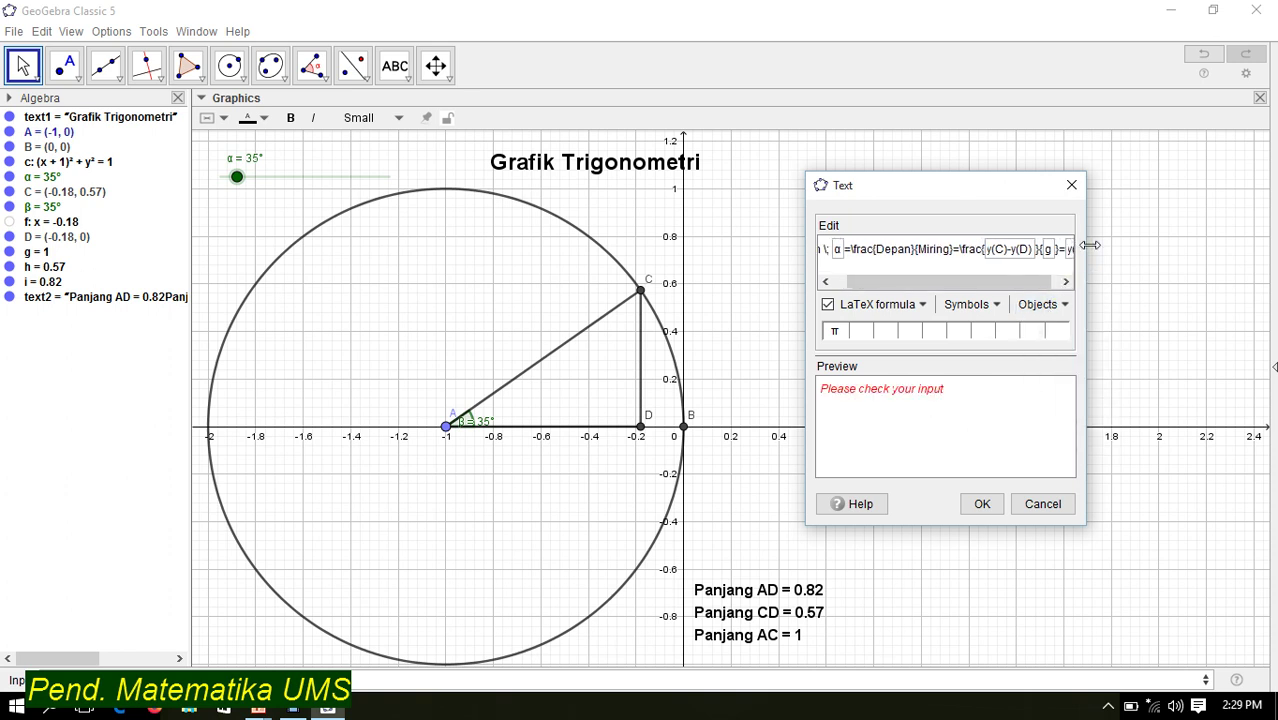
text(C))
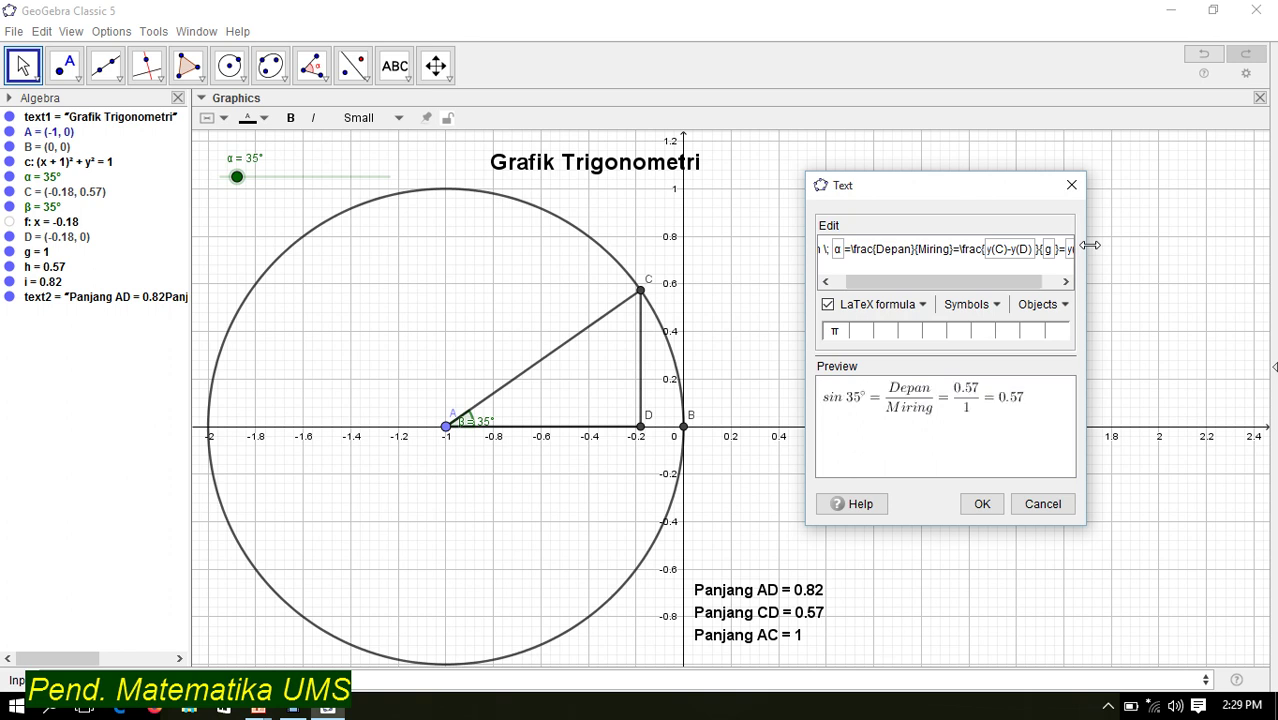
text(-)
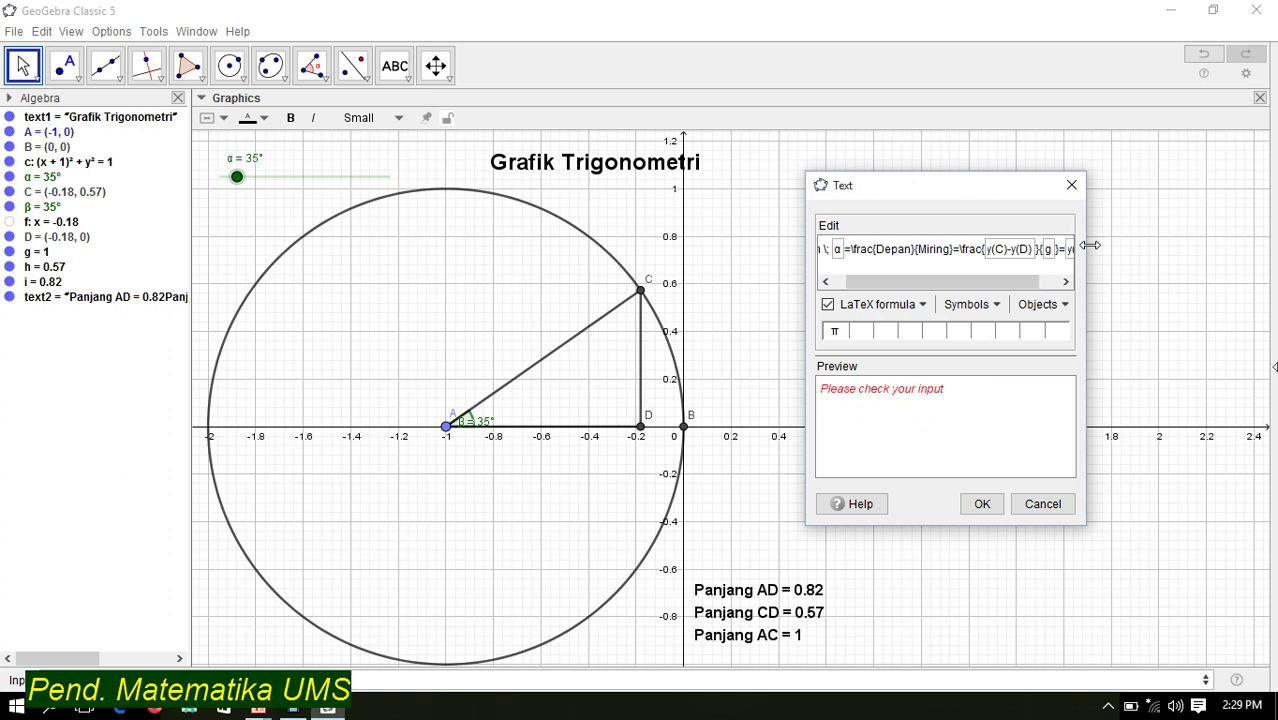
text(y)
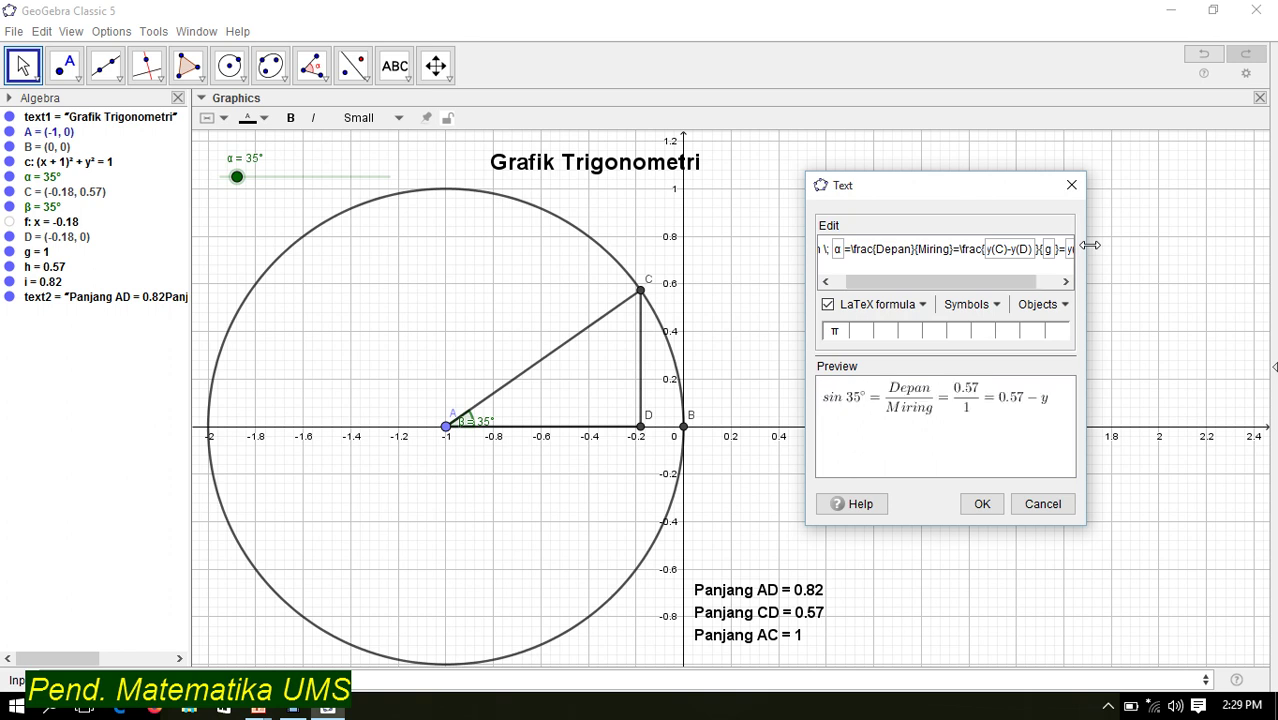
drag(1085, 288, 1272, 295)
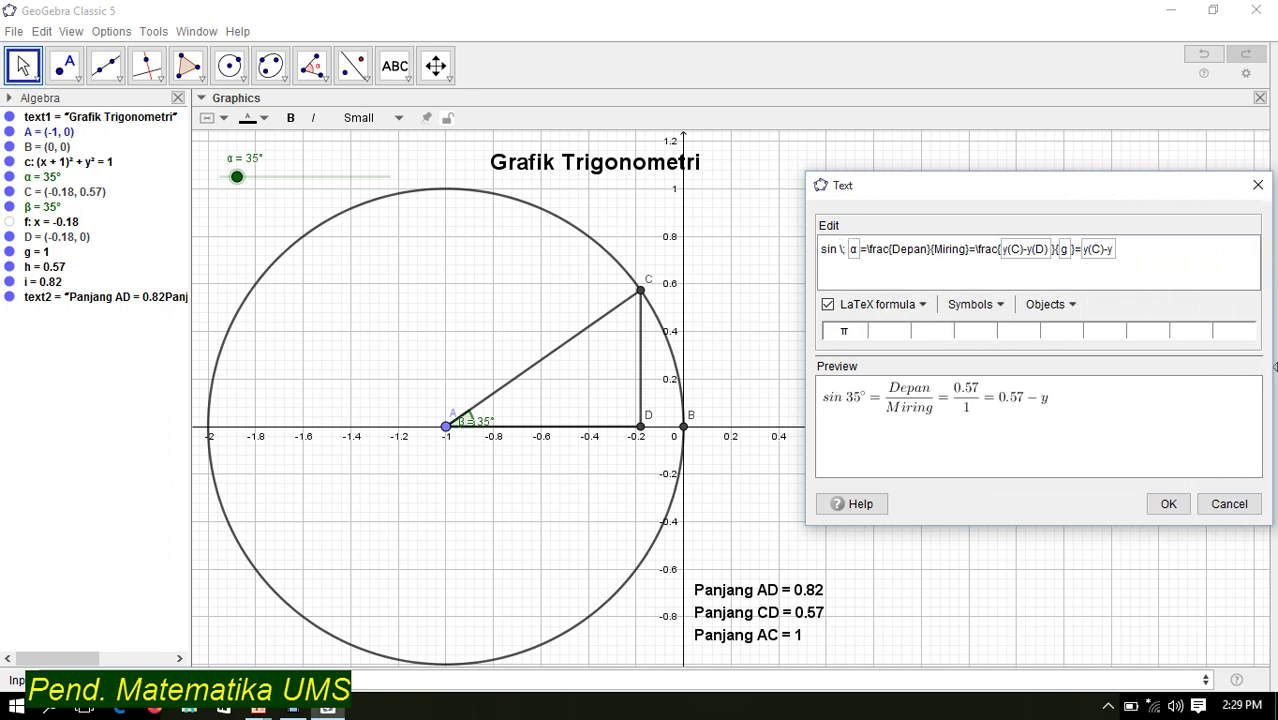
text((D)
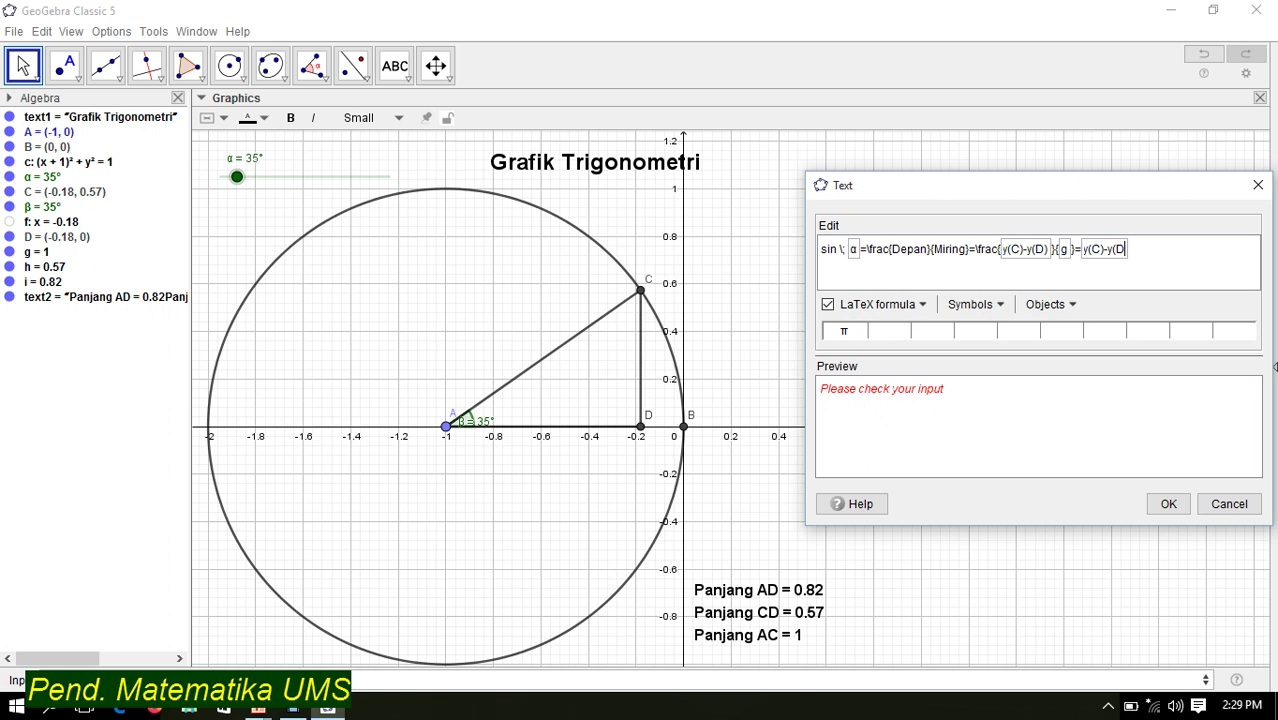
text())
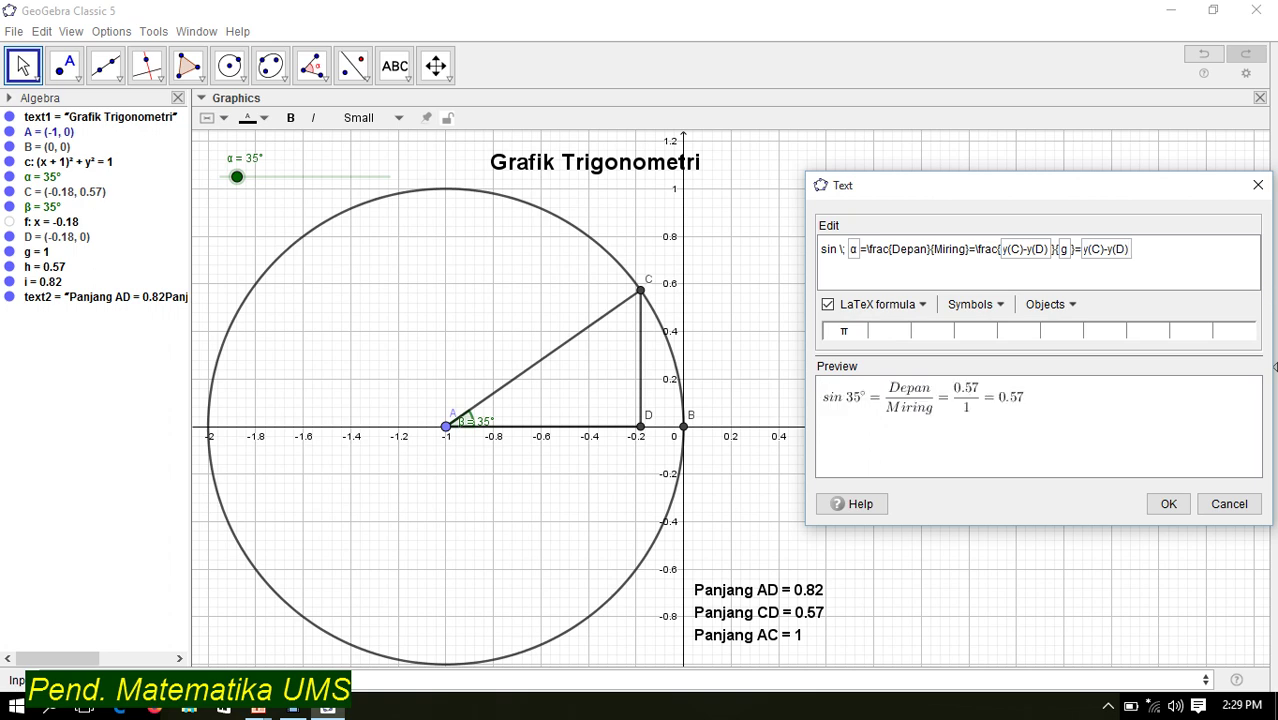
click(1166, 505)
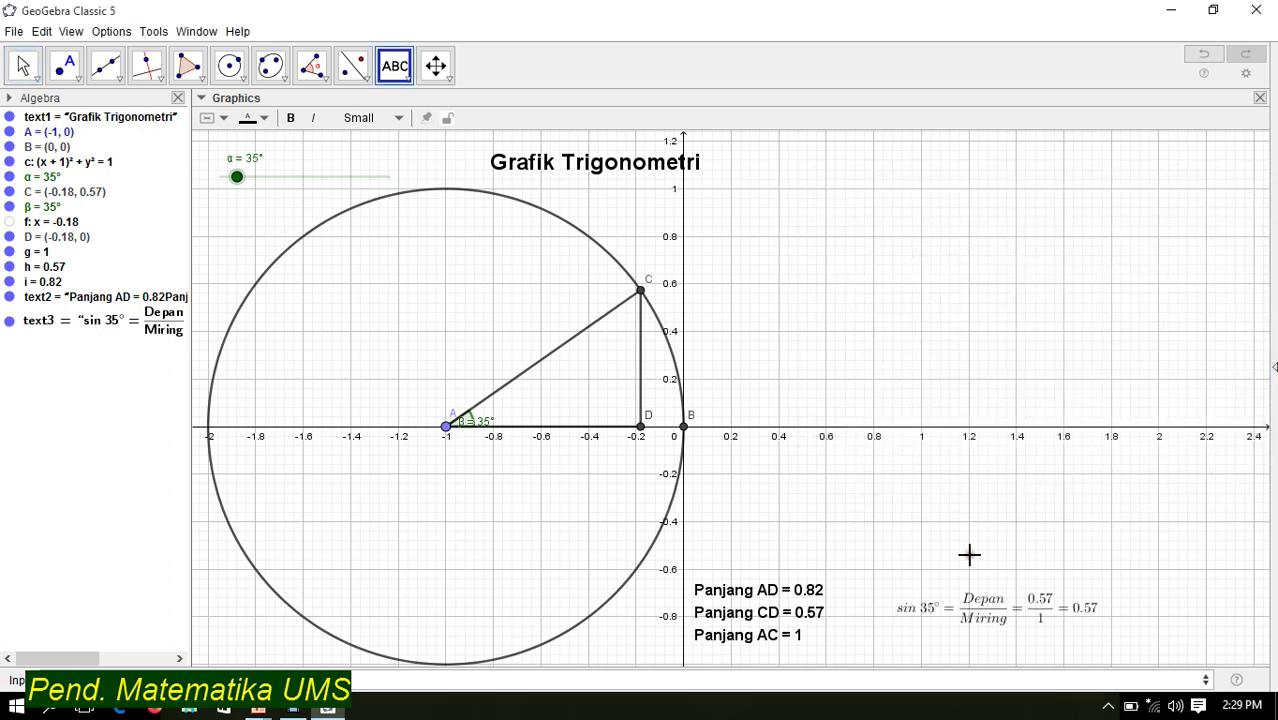
Shift the sine formula text slightly up and to the left and set its text size to Medium
drag(960, 624, 944, 610)
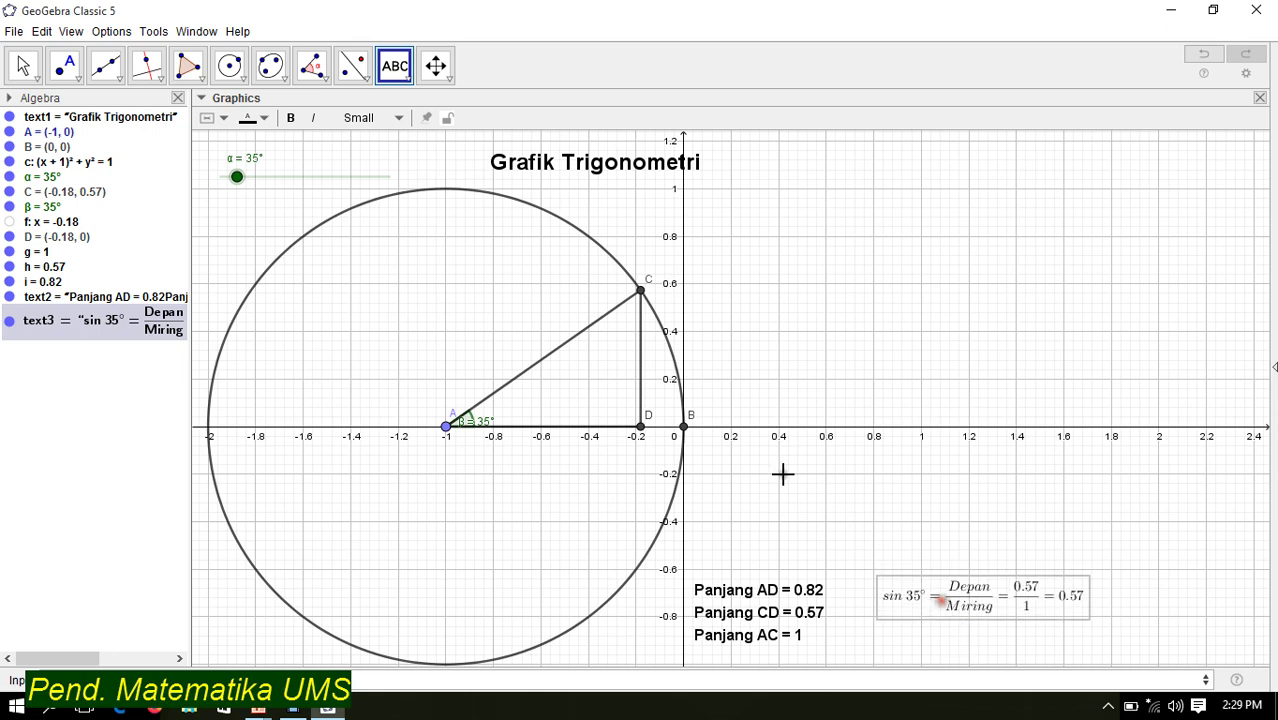
click(372, 120)
click(352, 198)
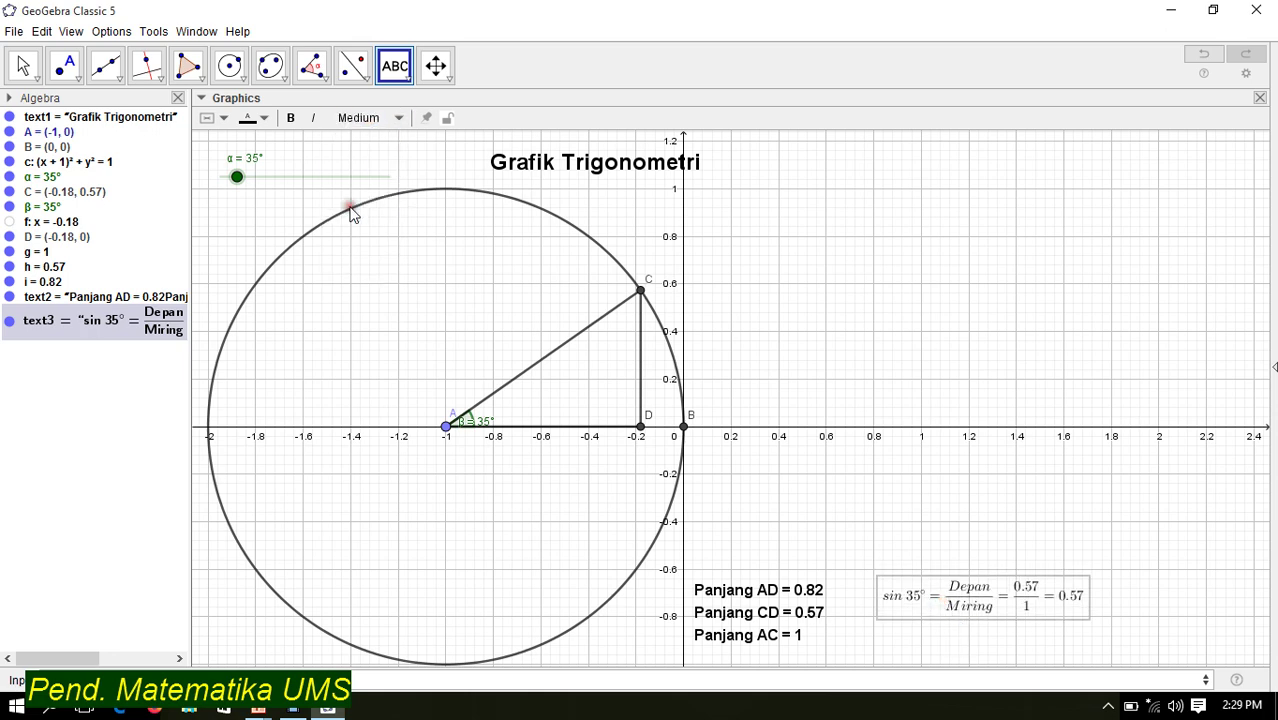
click(23, 62)
click(75, 77)
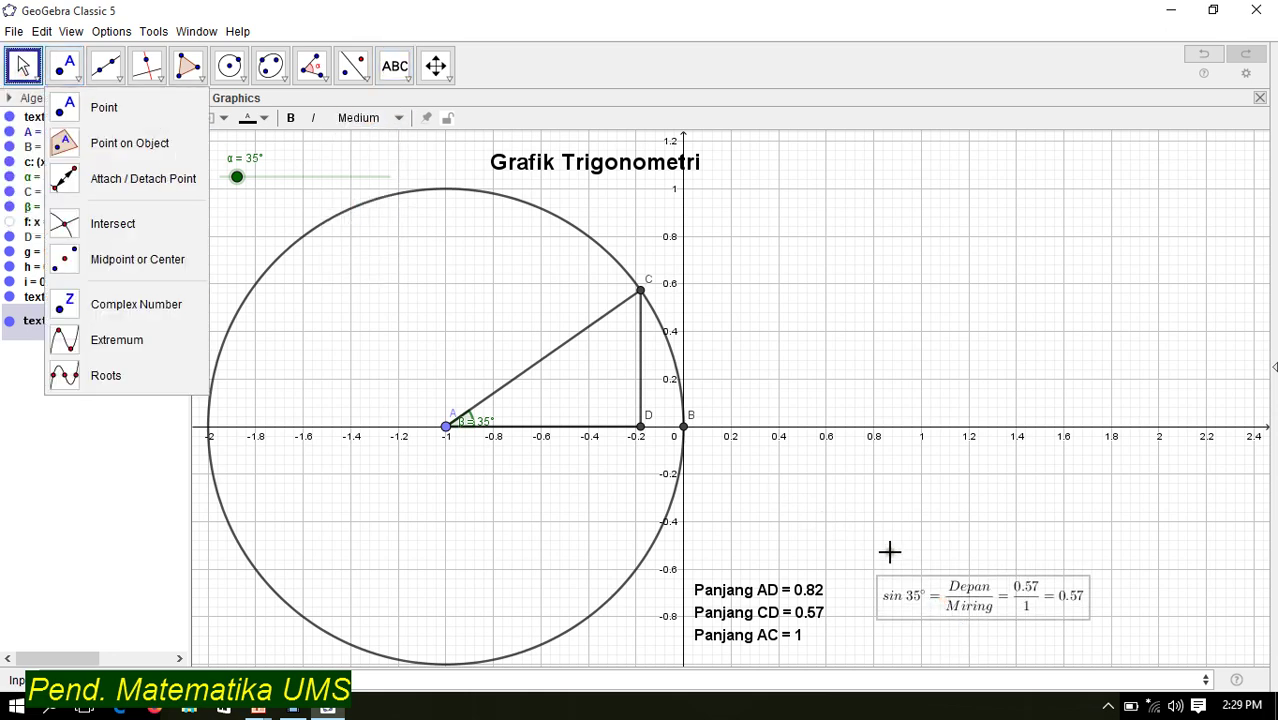
click(23, 62)
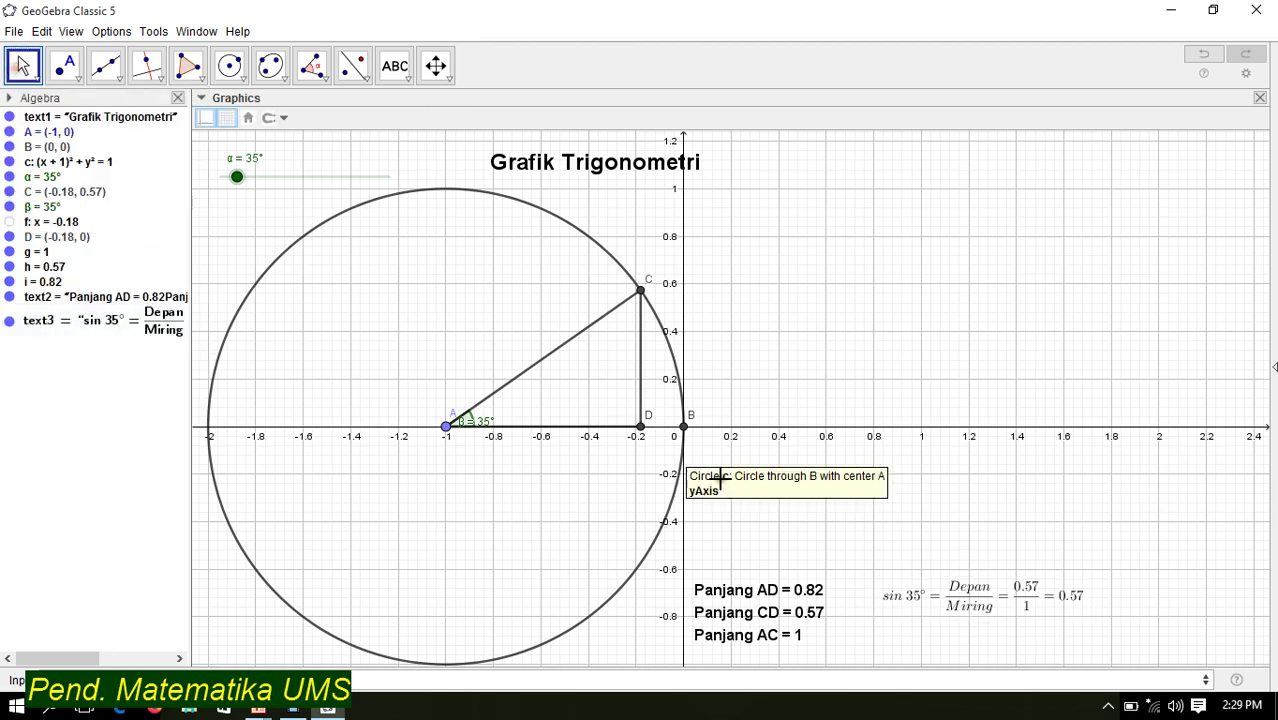
click(927, 597)
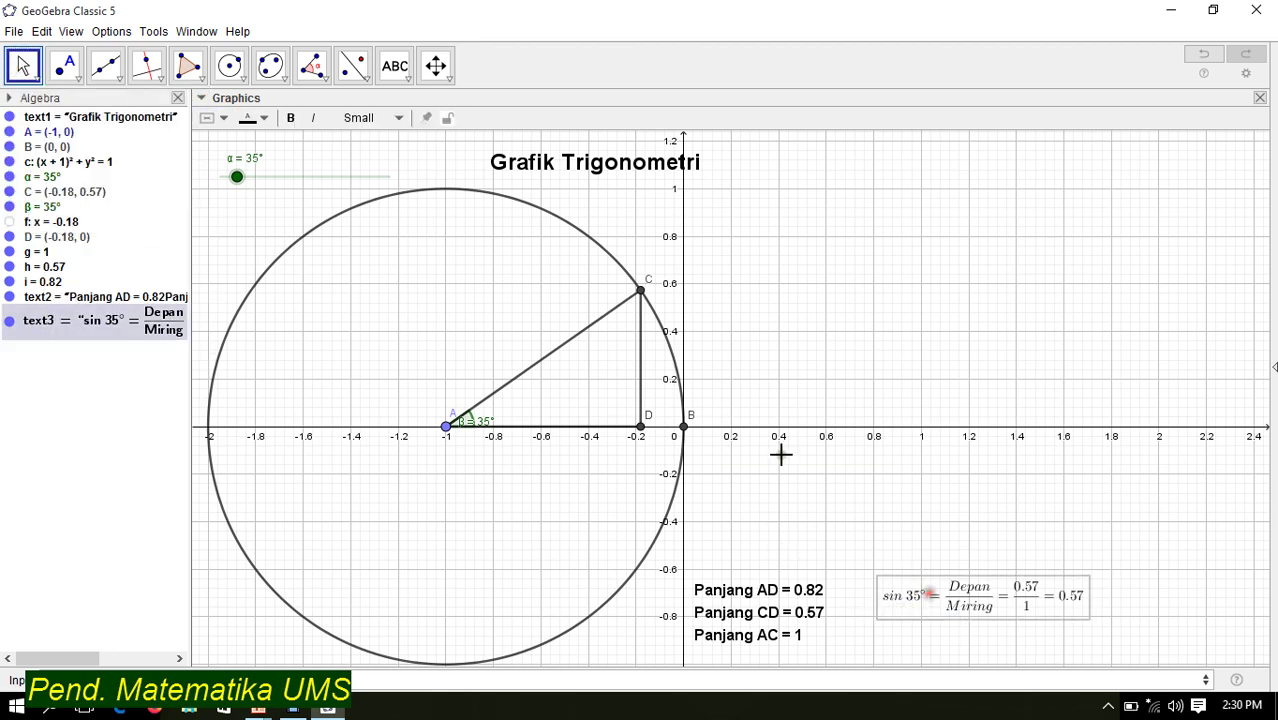
click(365, 118)
click(350, 200)
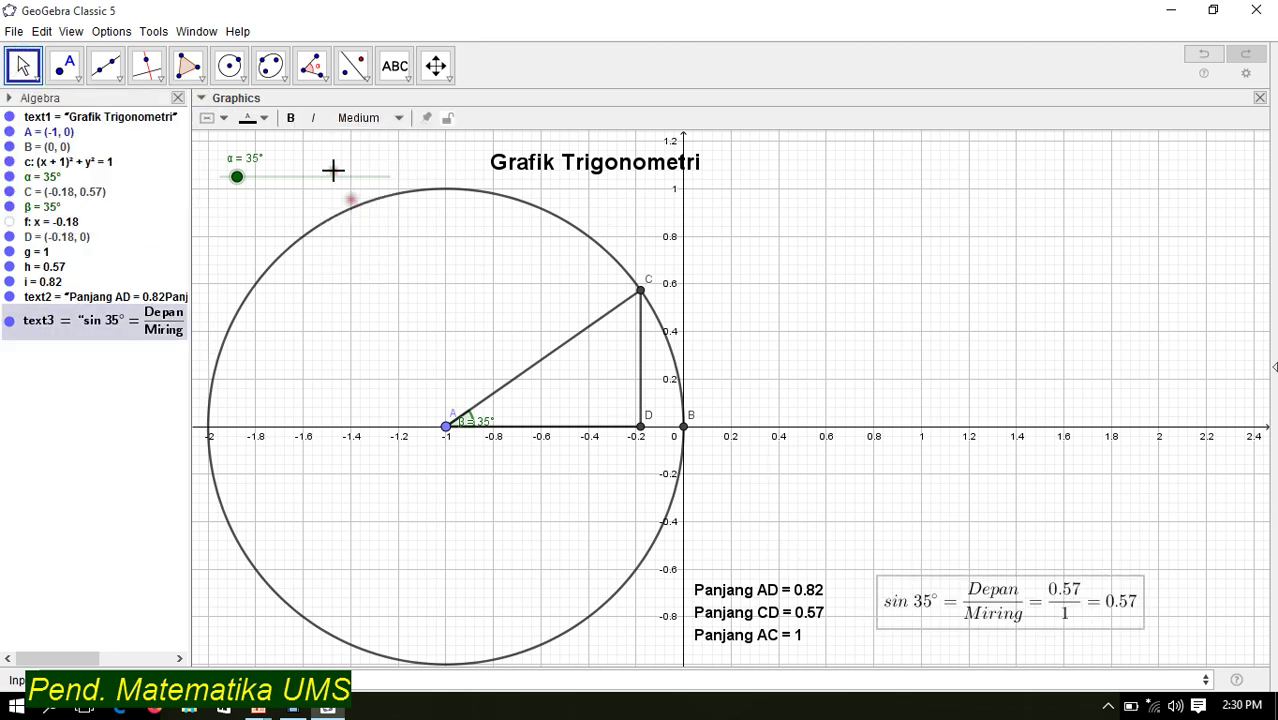
Make the sine formula text bold and give it a bright green background
click(291, 118)
click(208, 118)
click(287, 157)
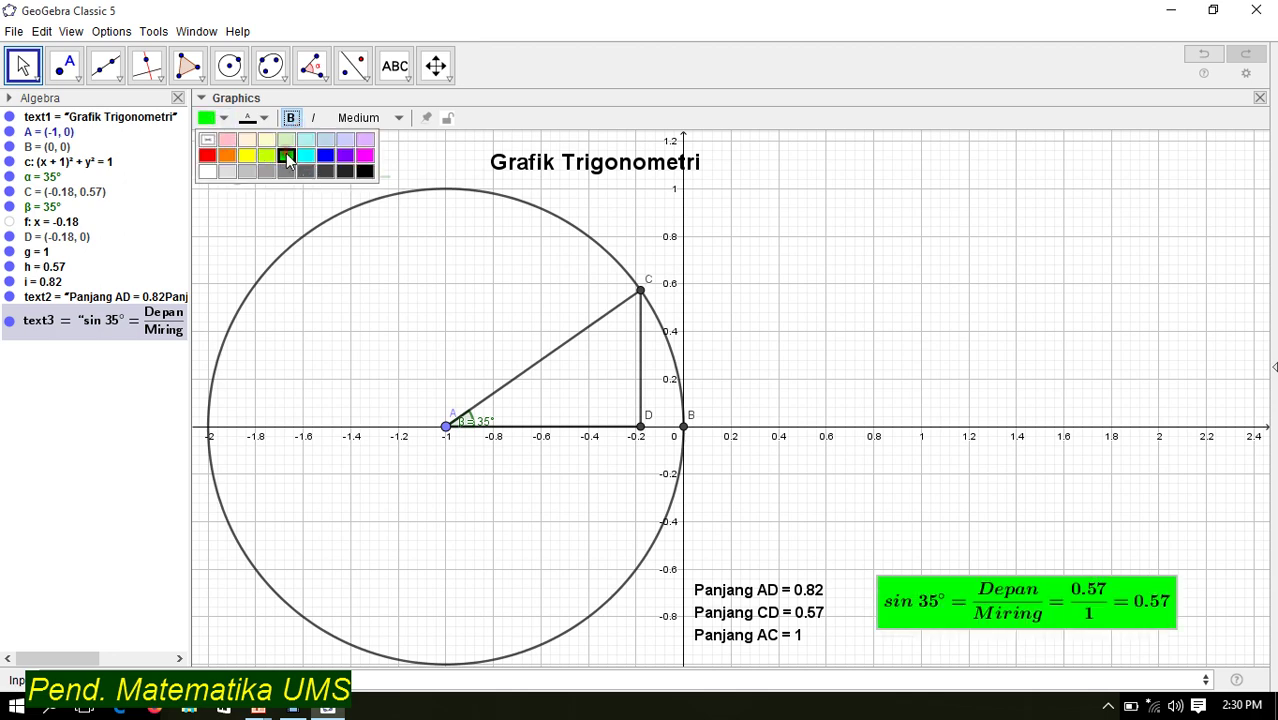
Set the angle slider α to 45° to test the dynamic texts
click(24, 66)
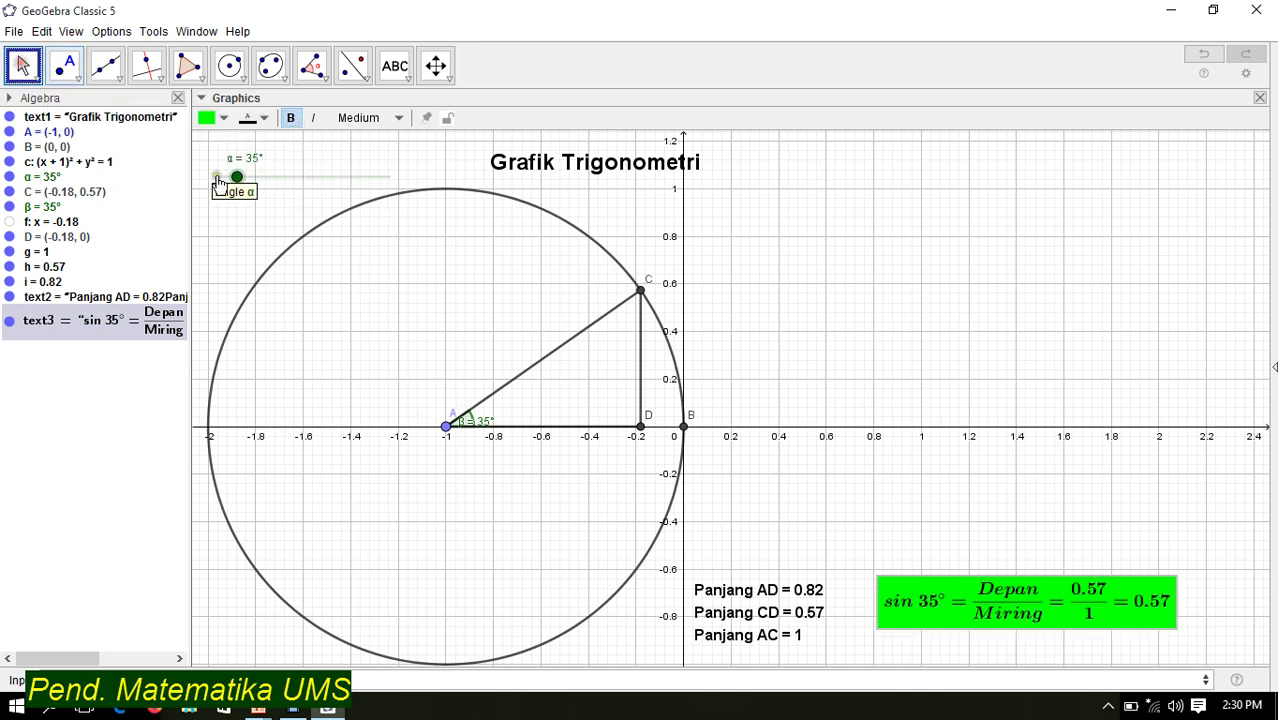
drag(236, 177, 241, 140)
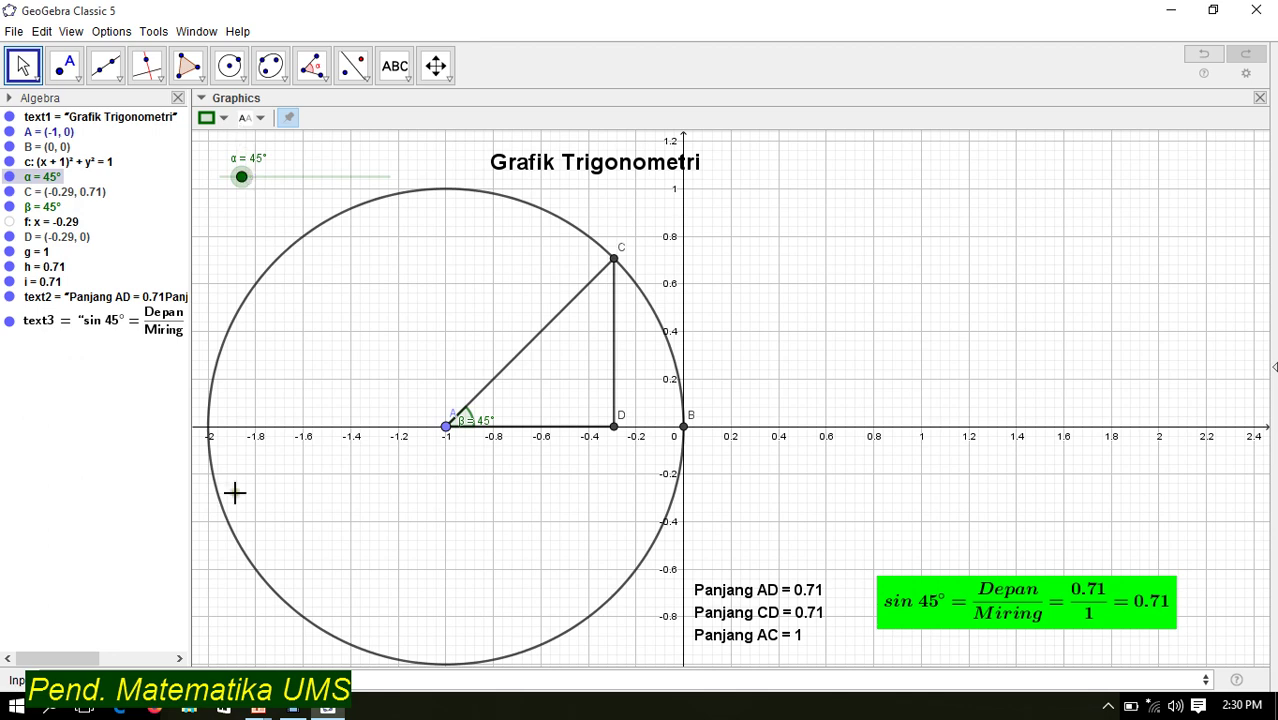
Create the function sin(x) restricted to the interval from 0° to α with the Function command
text(fun)
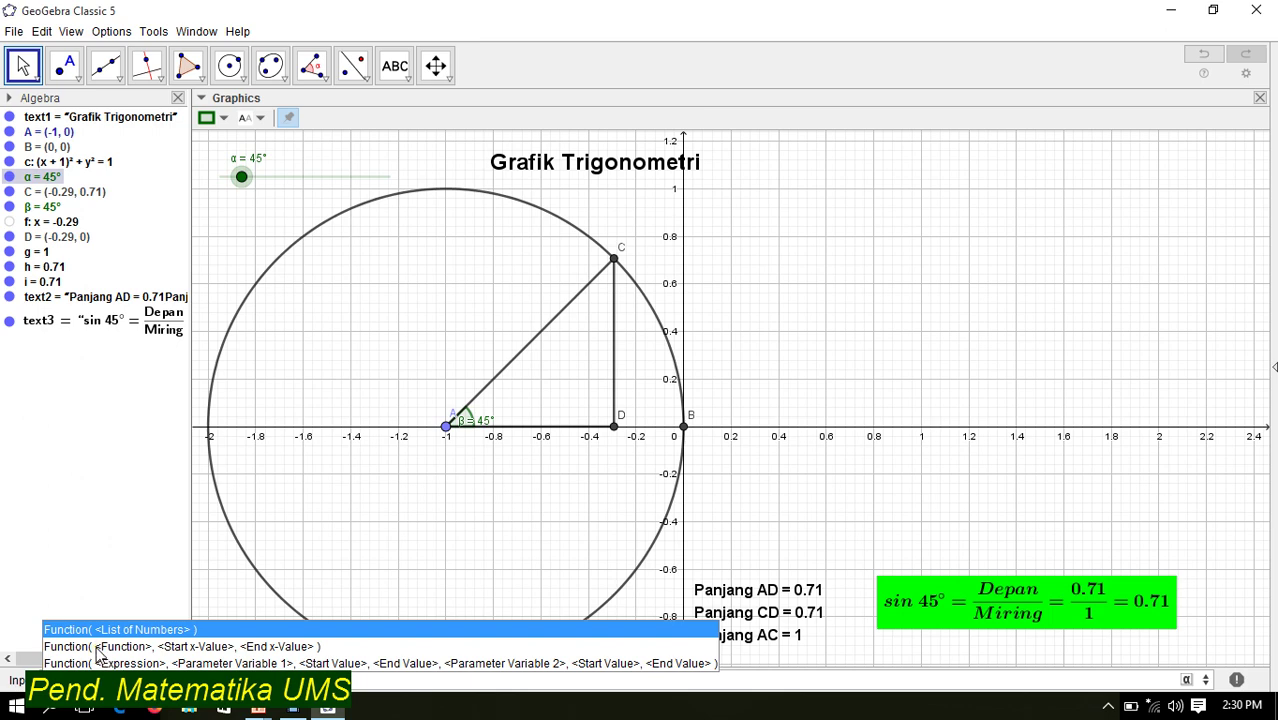
click(97, 648)
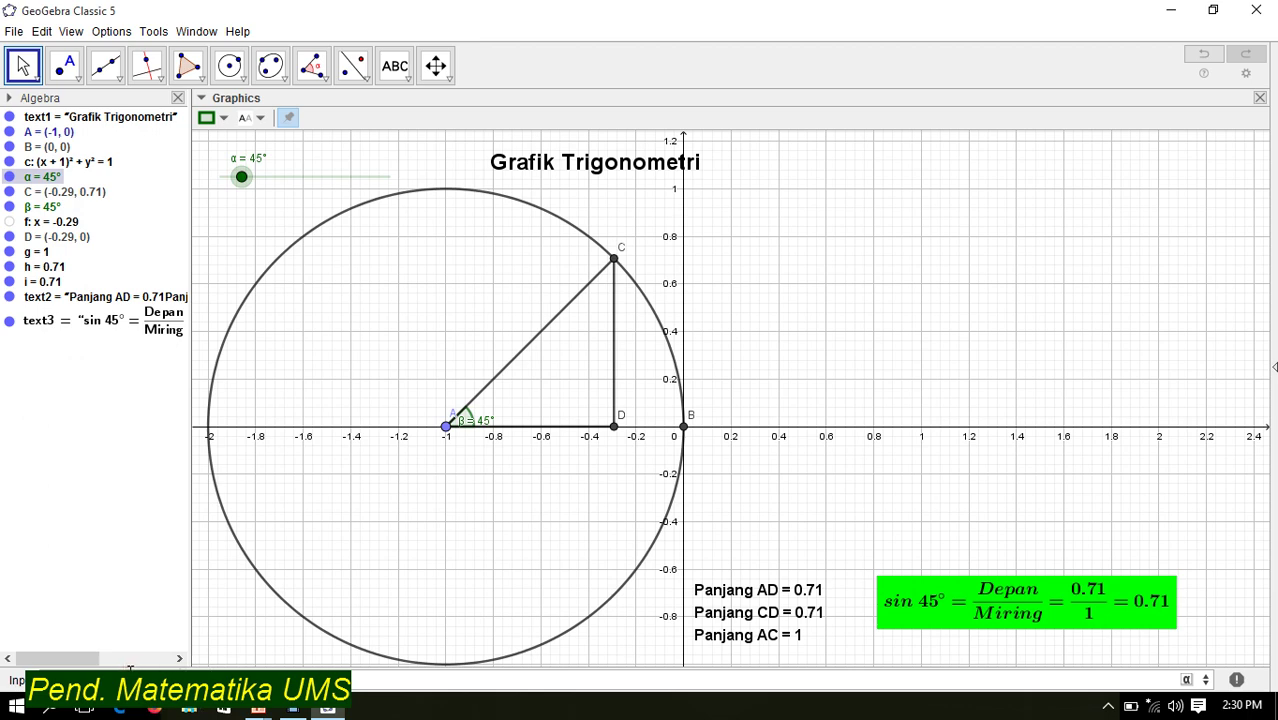
click(1187, 680)
click(1117, 657)
click(1187, 680)
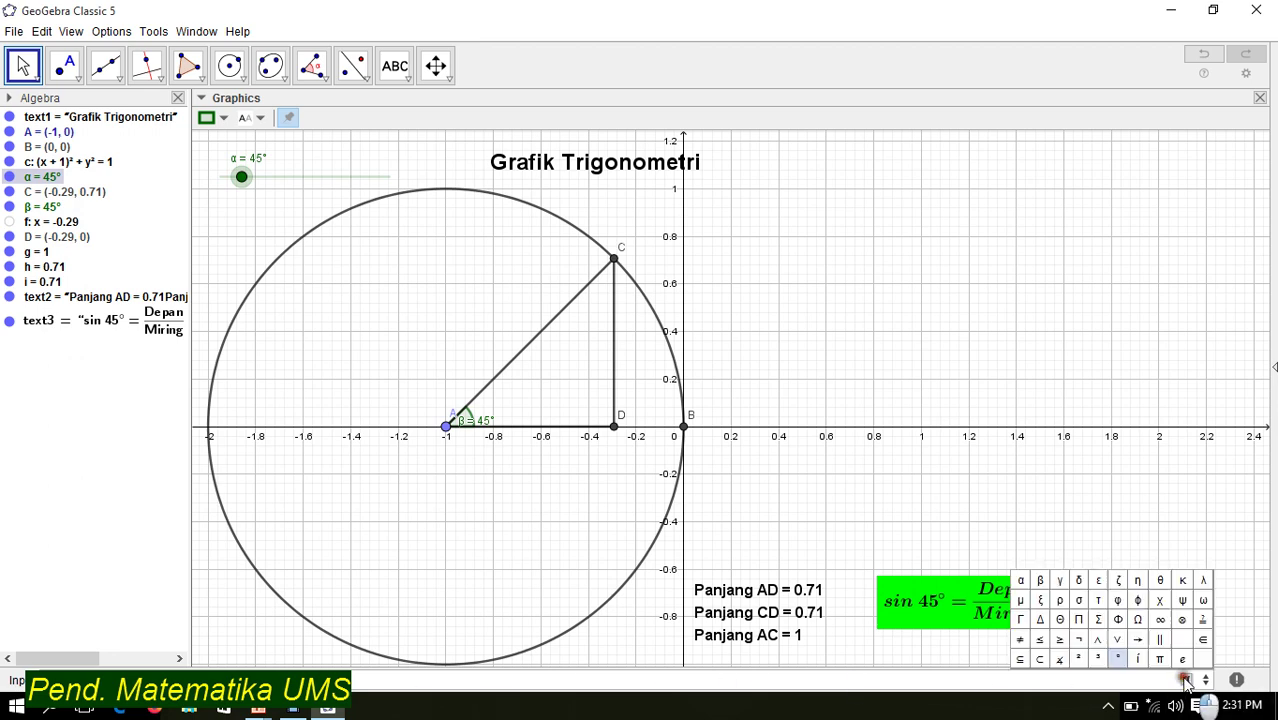
click(1021, 581)
key(Return)
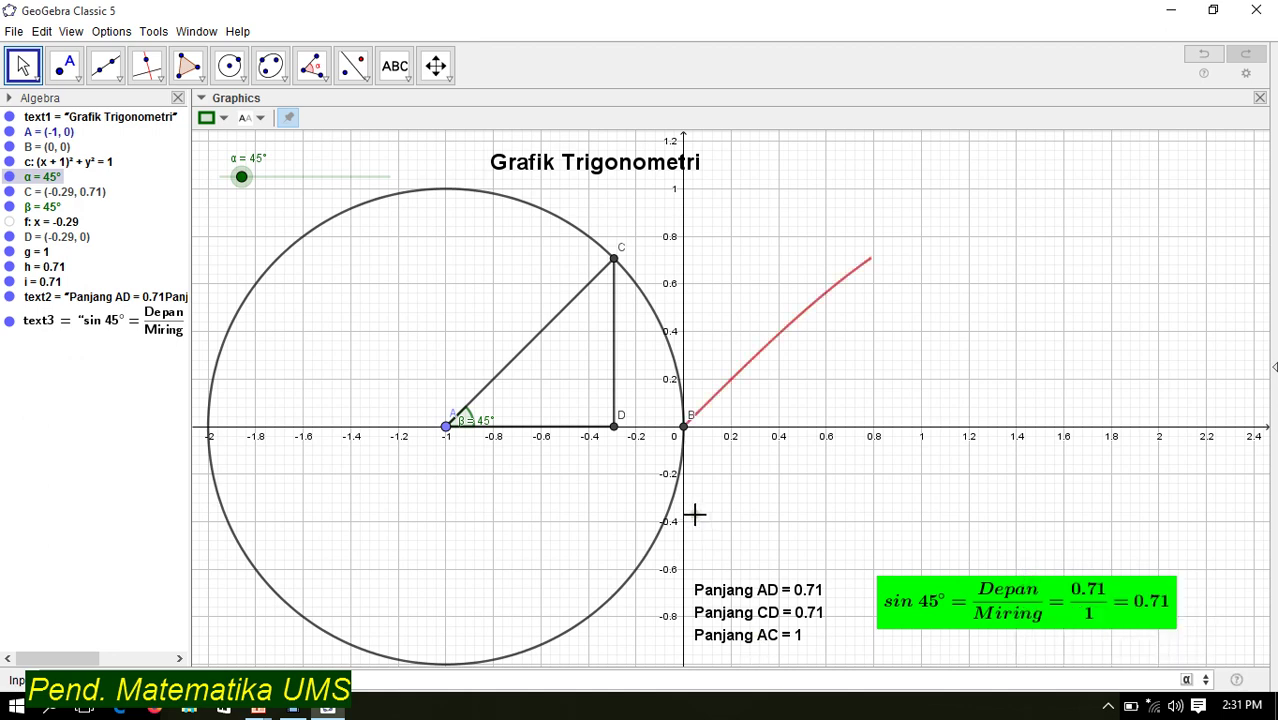
key(Return)
Set α to 35°, move the sine formula text beside the side length texts and fix its position on the screen
mouse_move(244, 183)
mouse_down()
mouse_move(324, 182)
mouse_move(237, 184)
mouse_up()
scroll(277, 226, down, 3)
scroll(278, 229, down, 2)
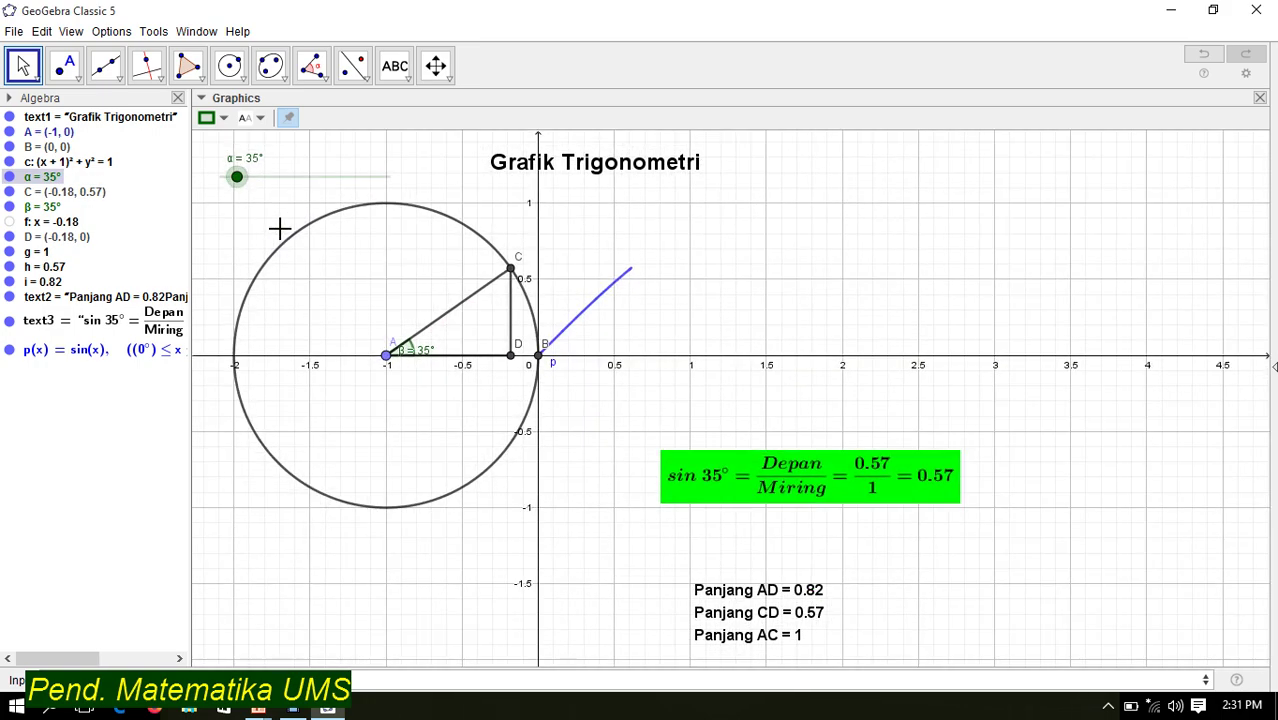
drag(748, 478, 942, 612)
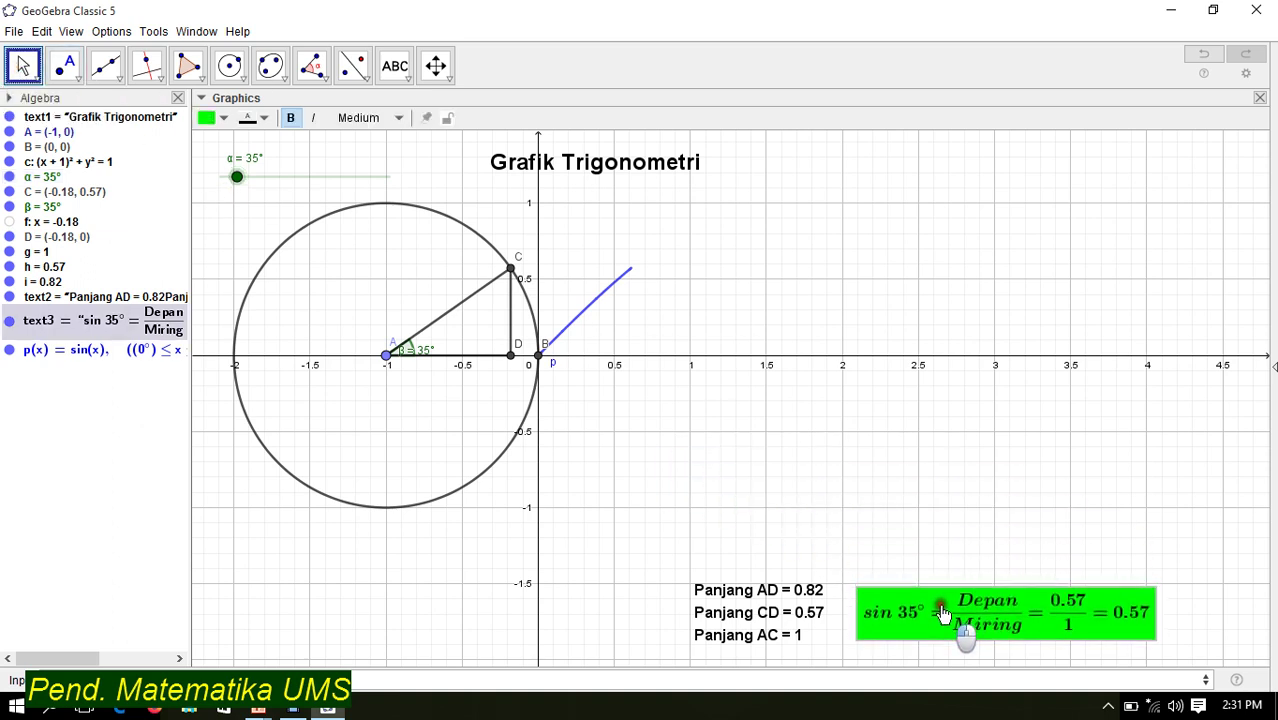
click(430, 119)
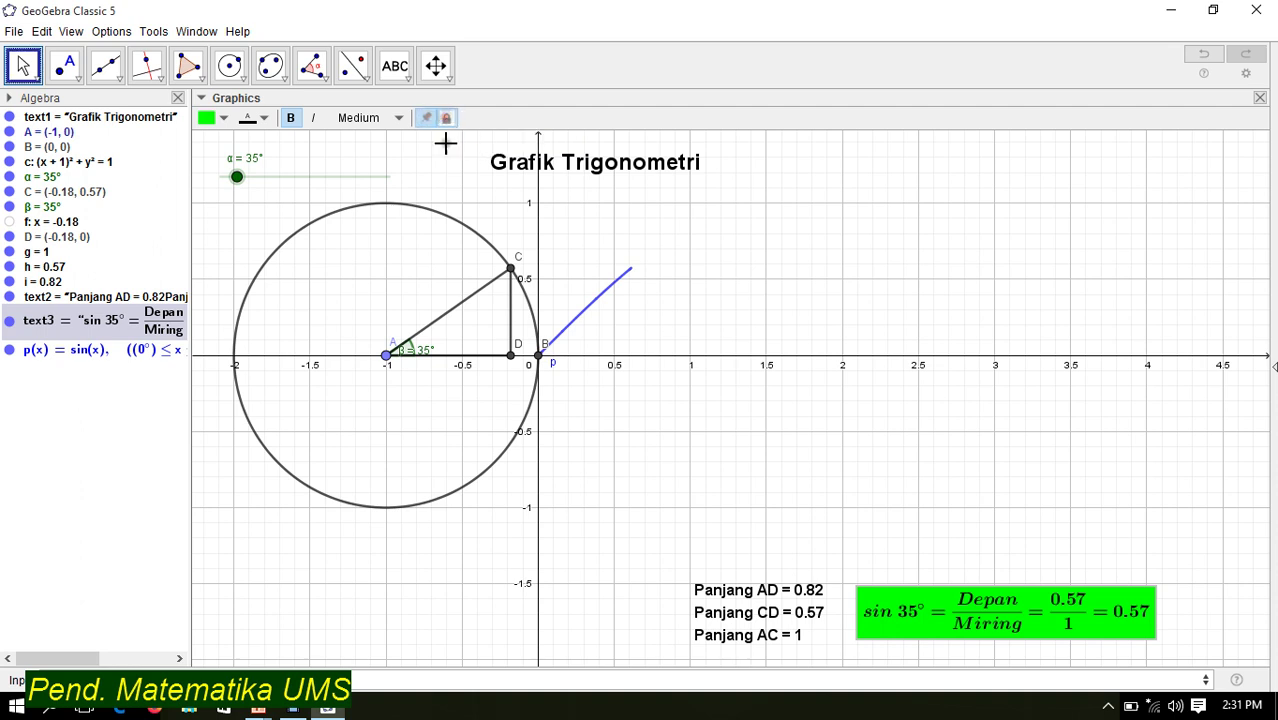
Test the sine curve by setting the angle slider α to 295° and 360°
drag(237, 177, 359, 200)
scroll(358, 197, down, 1)
scroll(358, 197, down, 3)
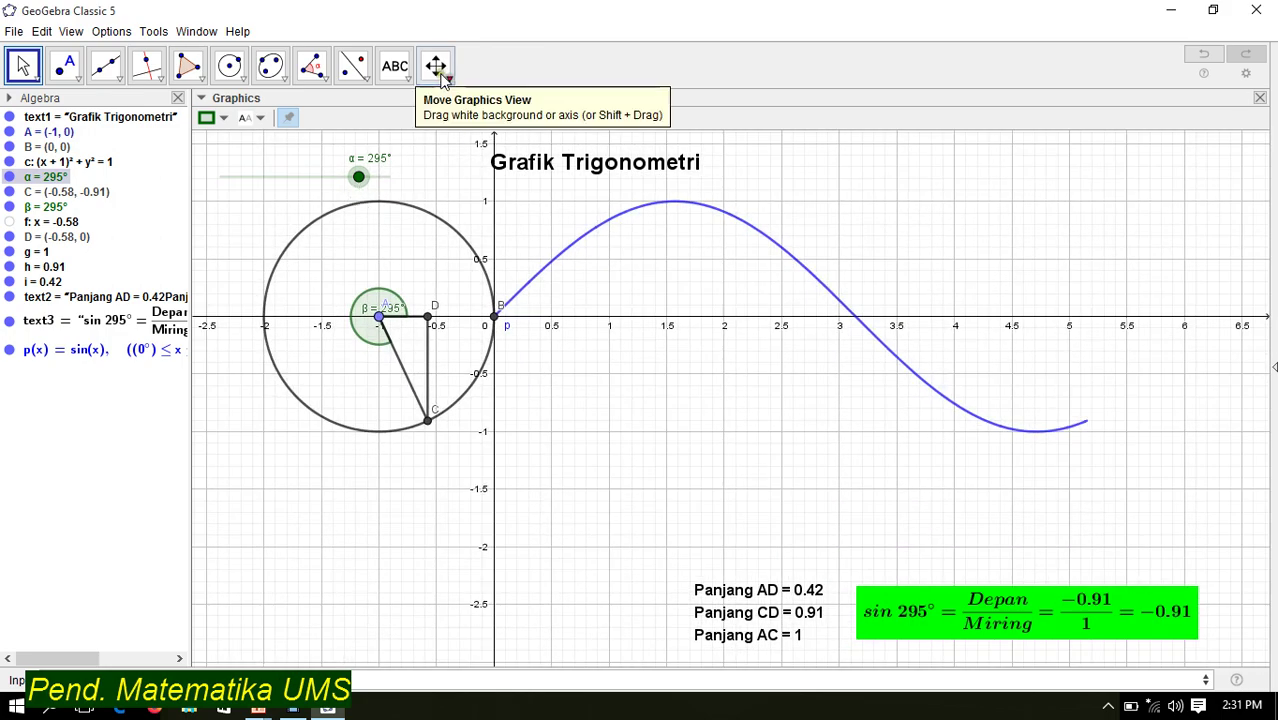
click(438, 70)
drag(436, 222, 418, 288)
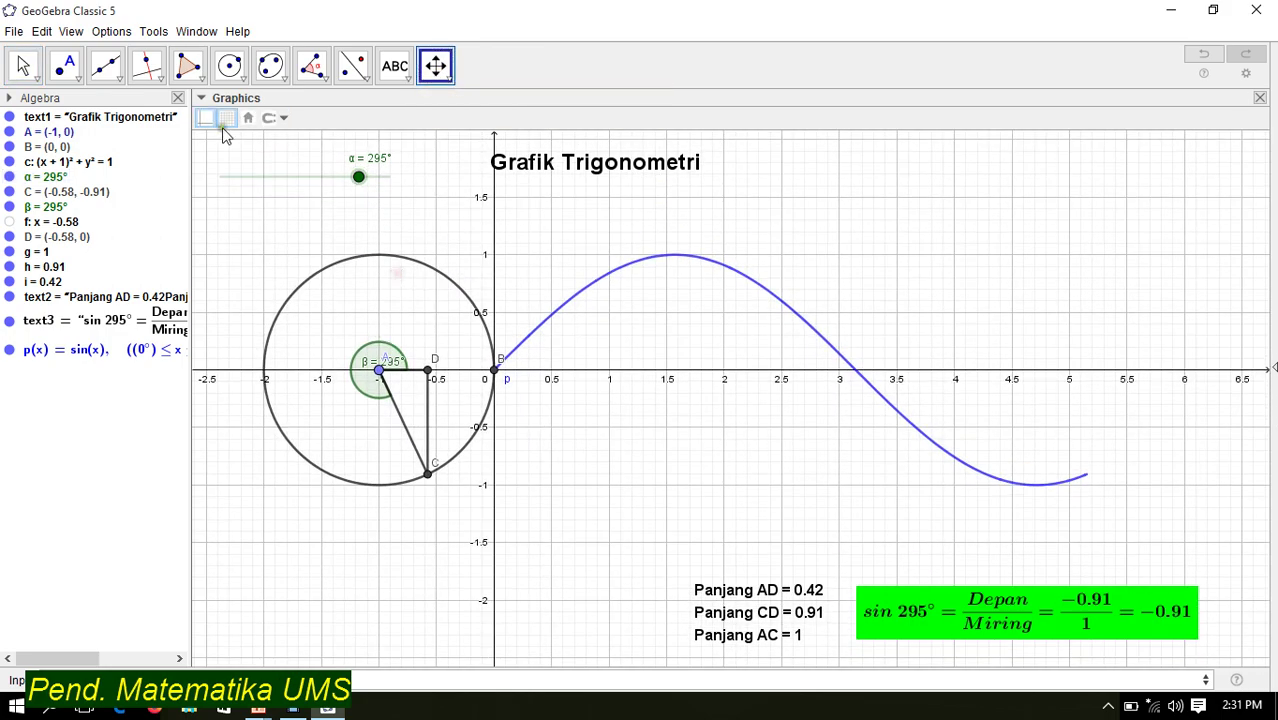
click(24, 66)
drag(362, 188, 392, 193)
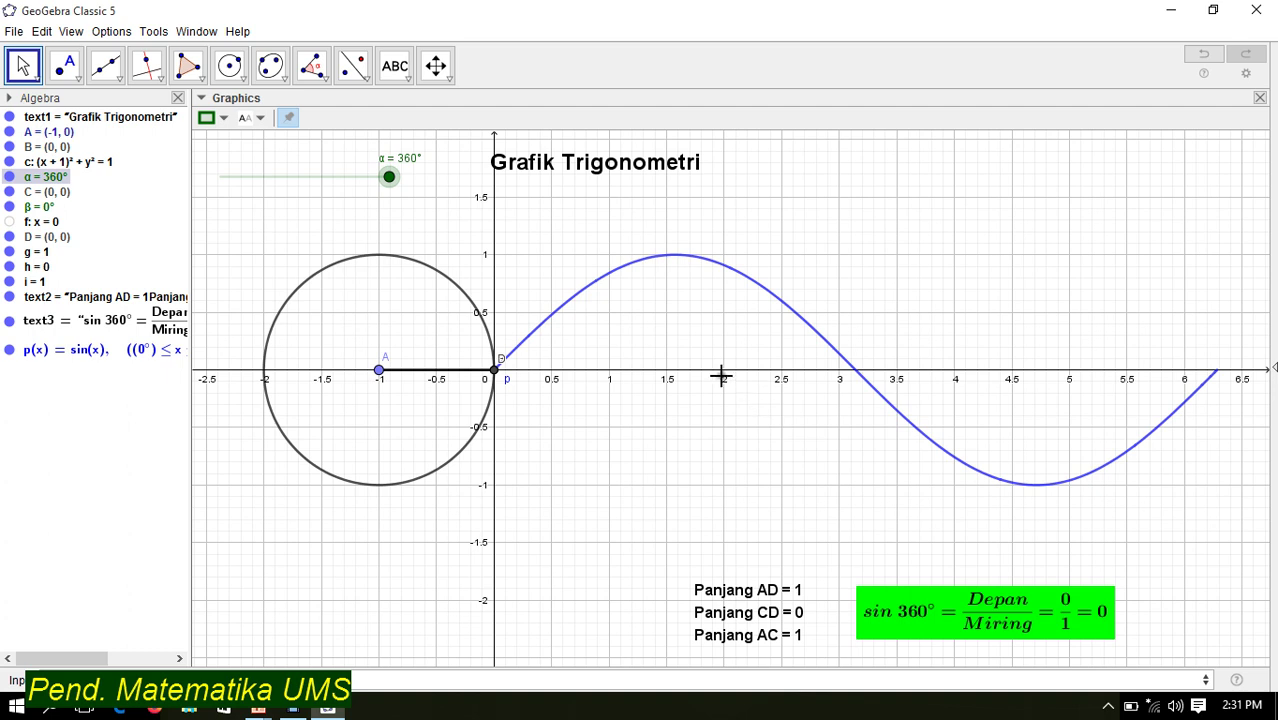
Set the angle slider α to 50° and hide point B
drag(390, 180, 246, 210)
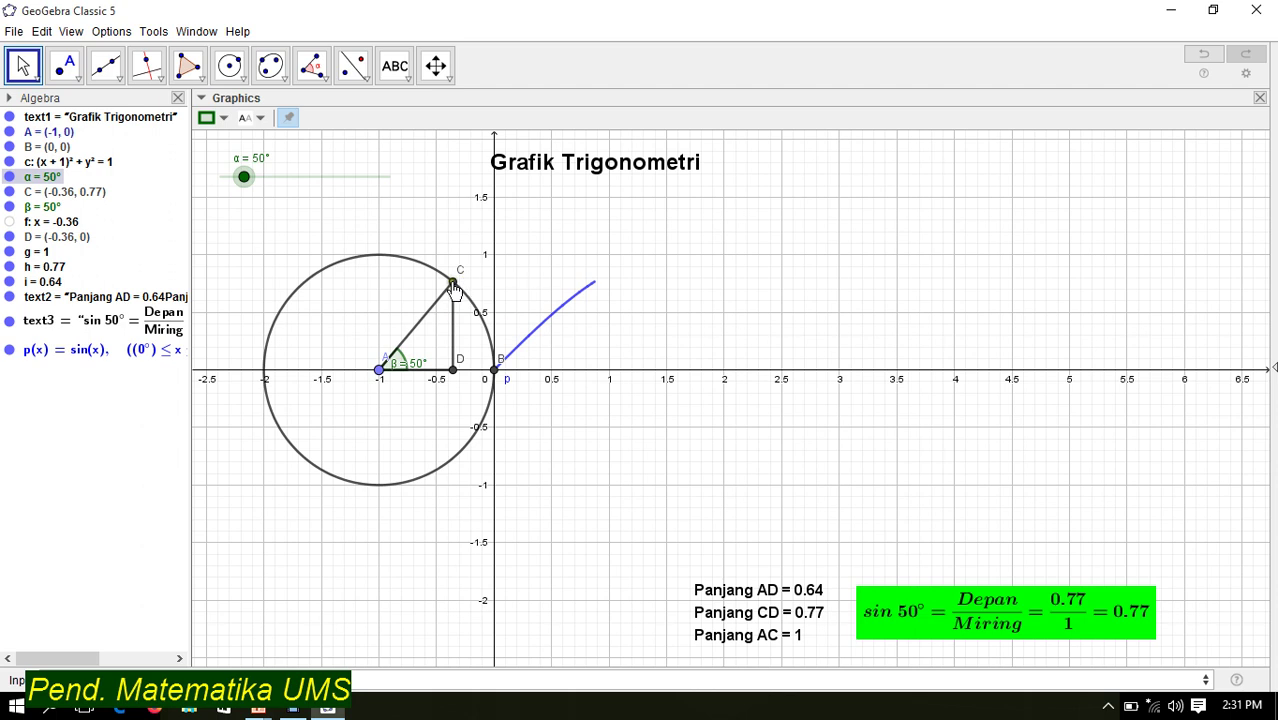
right_click(495, 372)
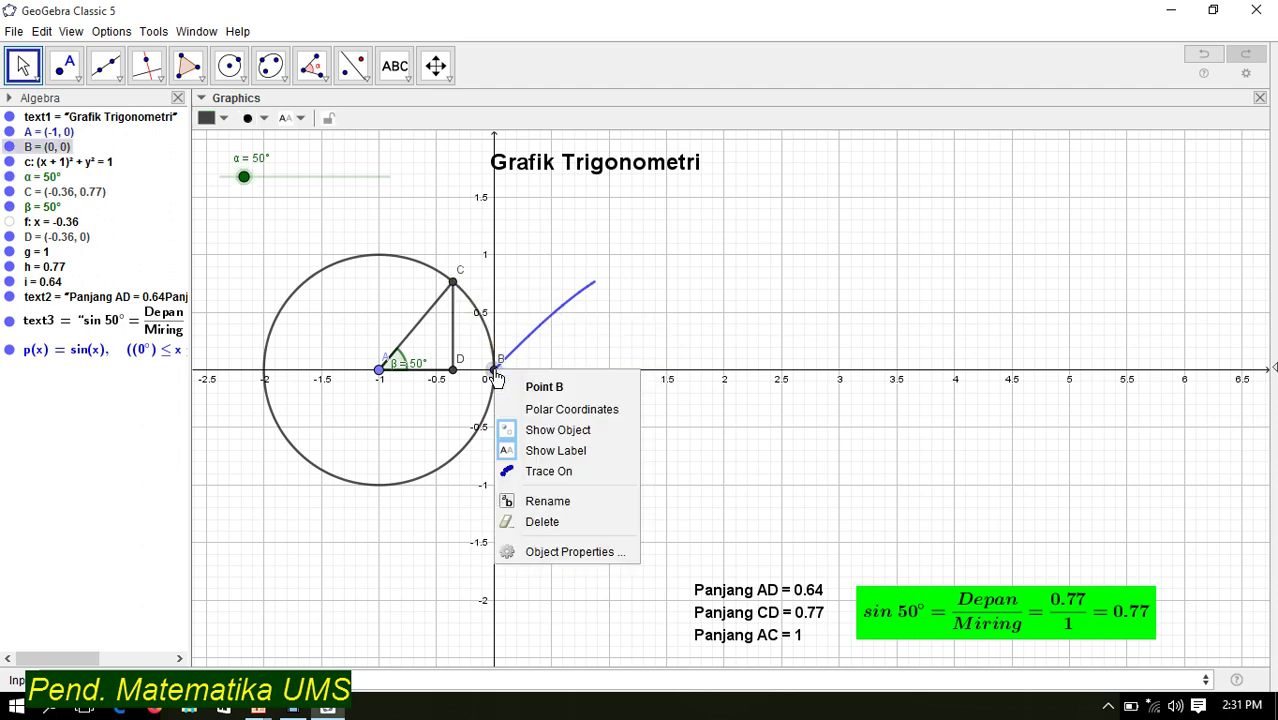
click(517, 430)
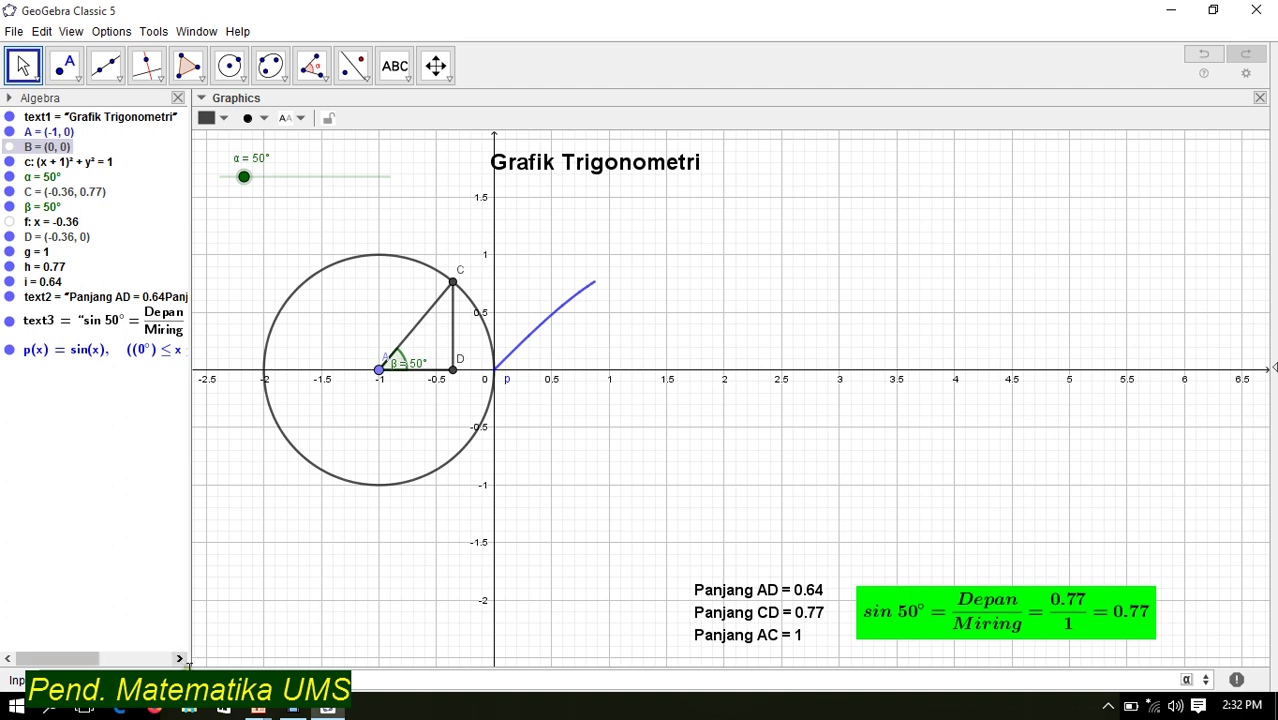
Create a point at (α, sin(α)) on the end of the sine curve and hide its label
click(1187, 679)
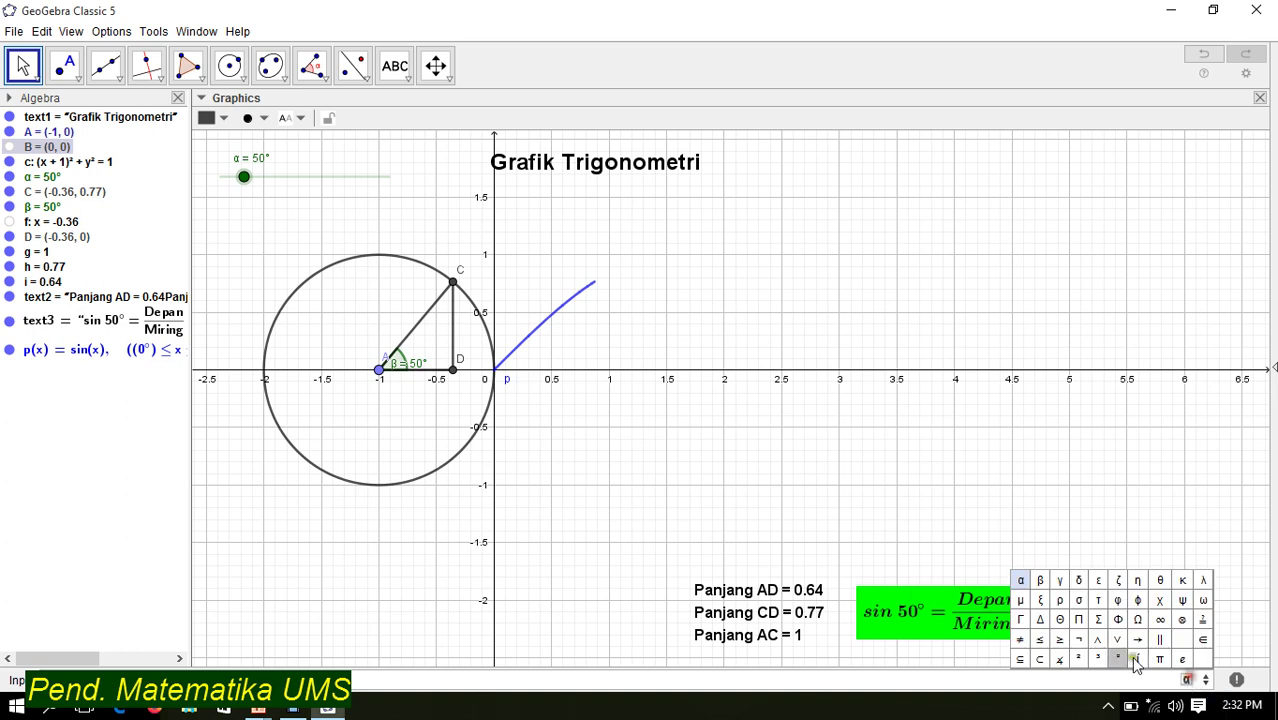
click(1024, 579)
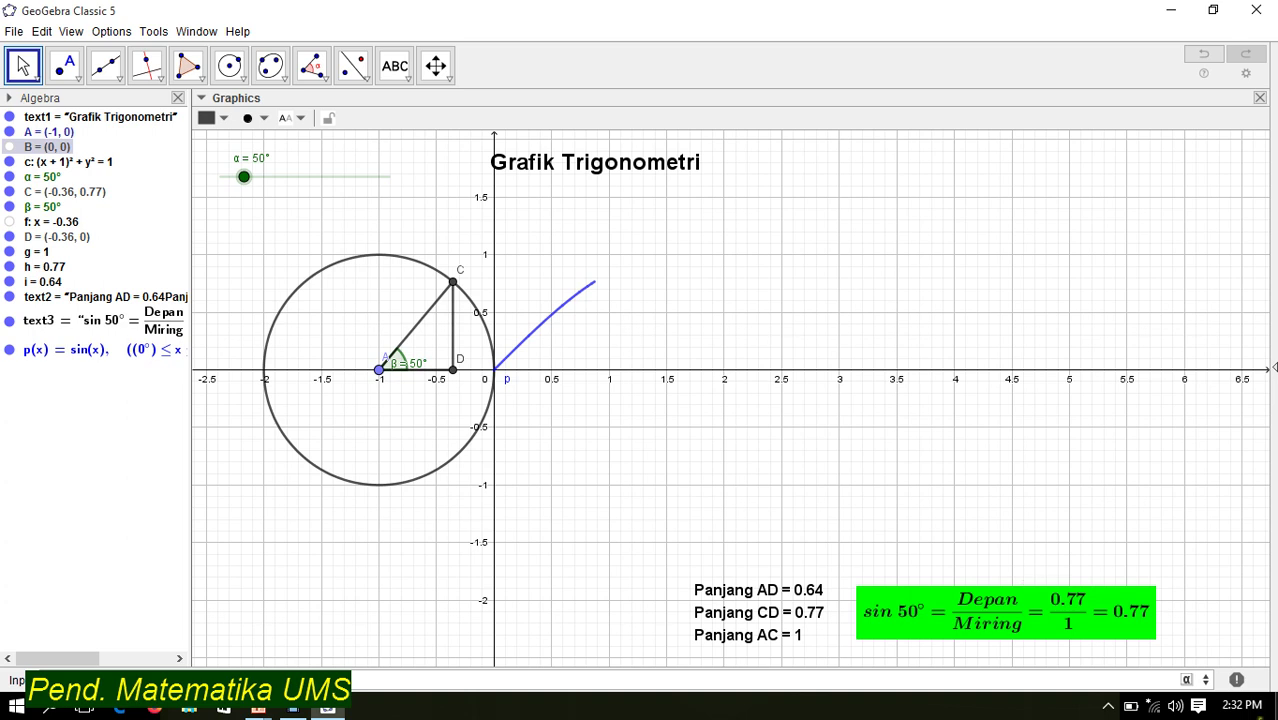
click(1188, 679)
click(1022, 583)
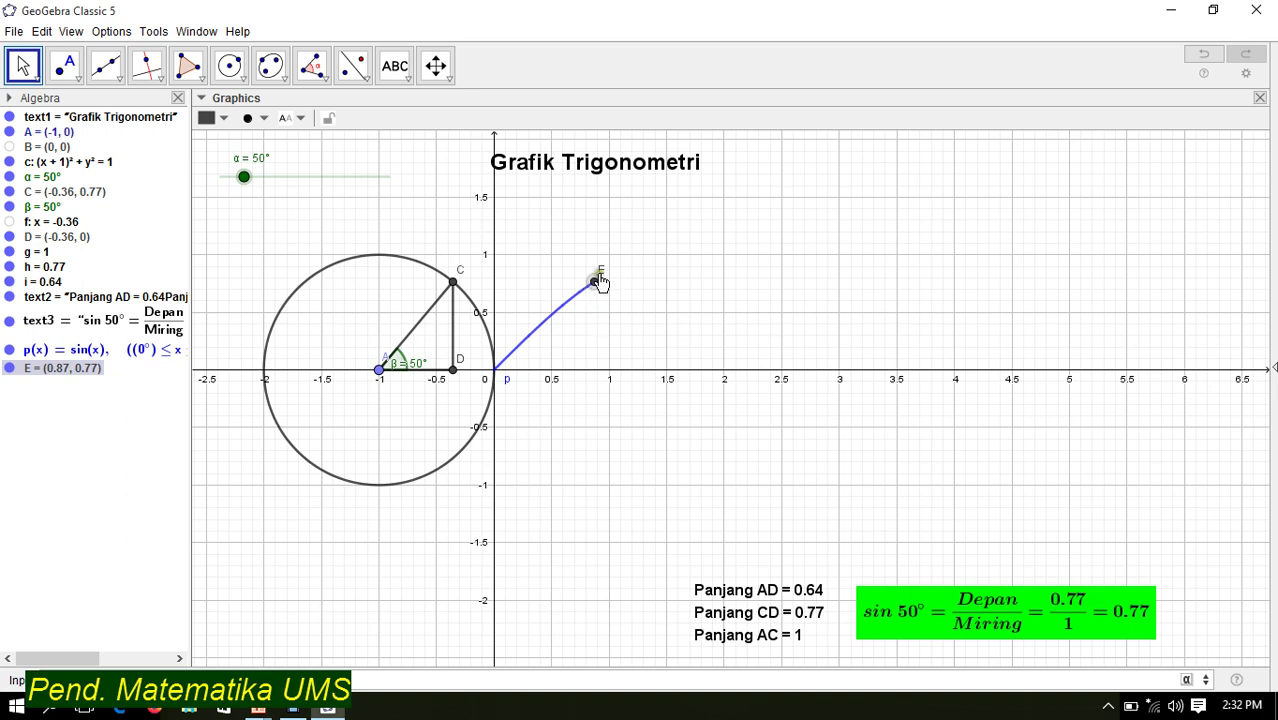
right_click(596, 282)
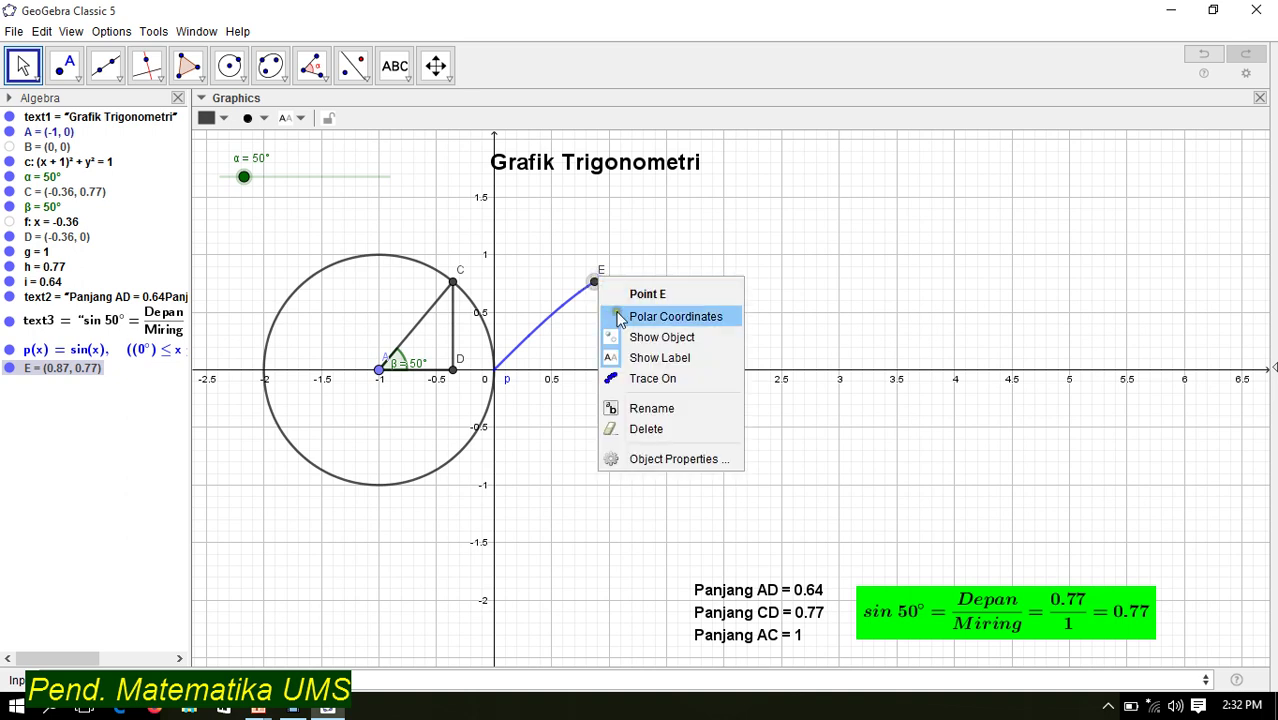
click(628, 358)
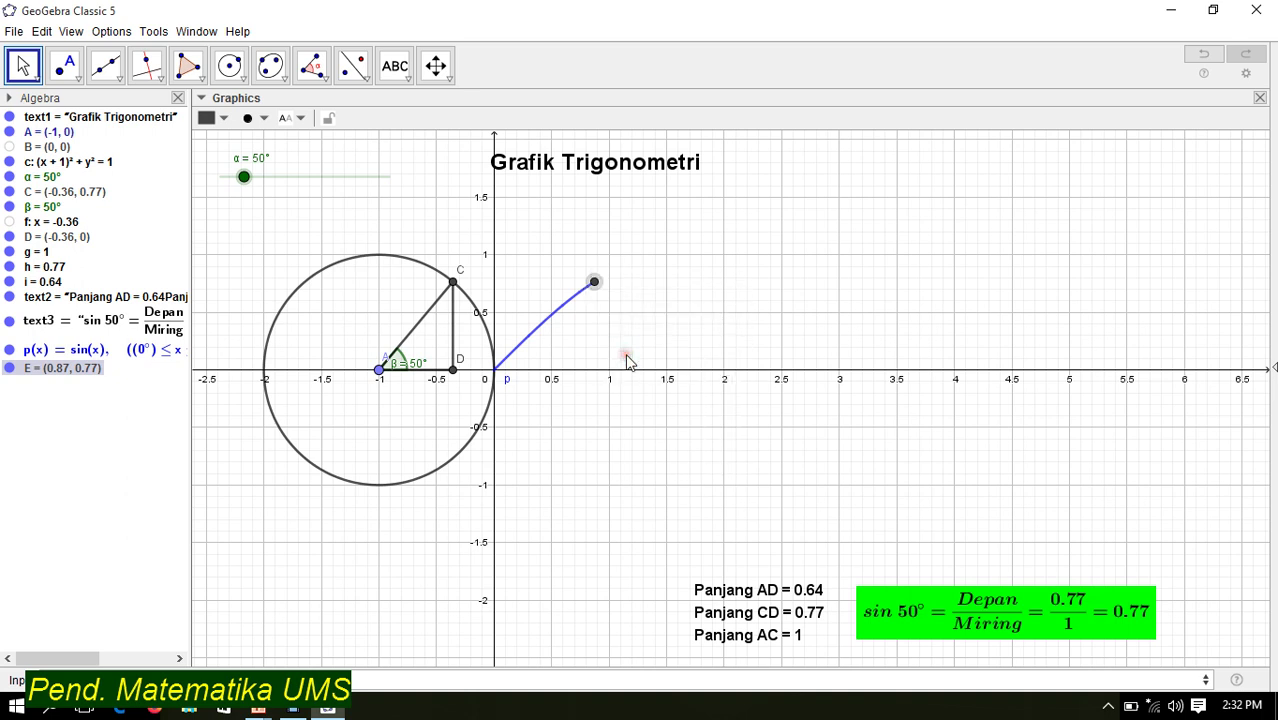
Draw a segment from point C to the new point at the end of the sine curve
click(110, 84)
click(110, 143)
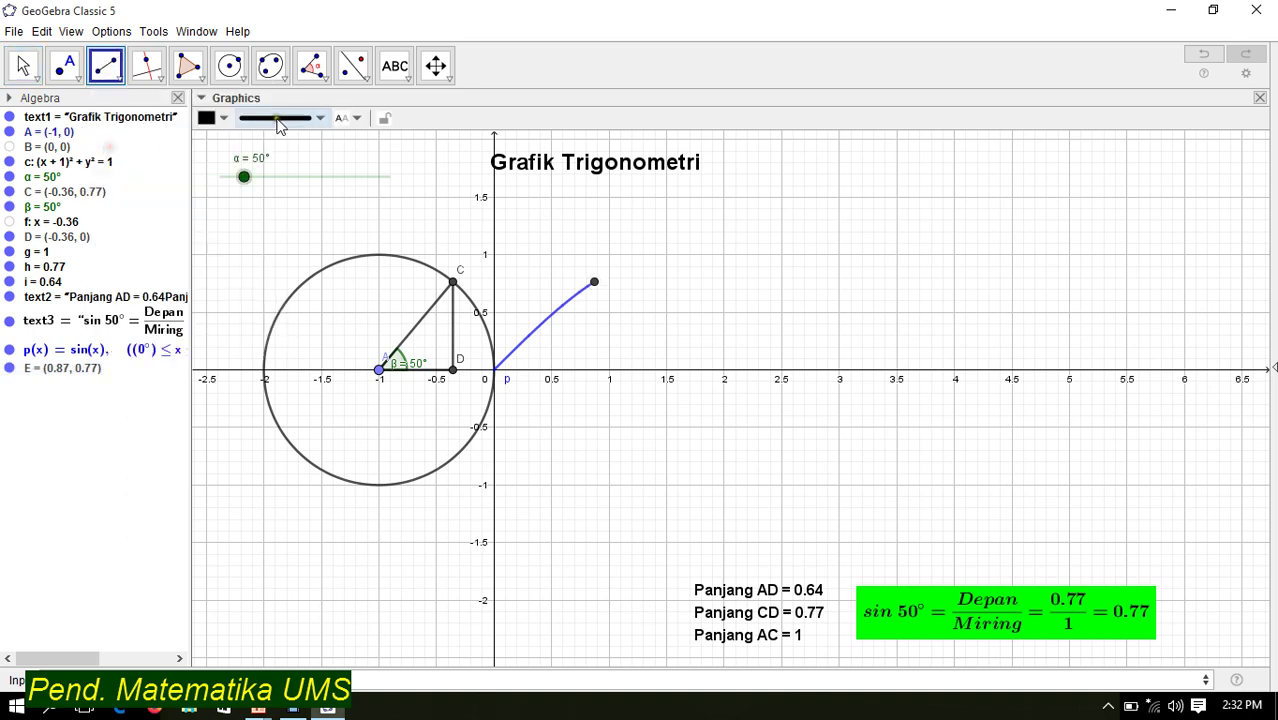
click(227, 119)
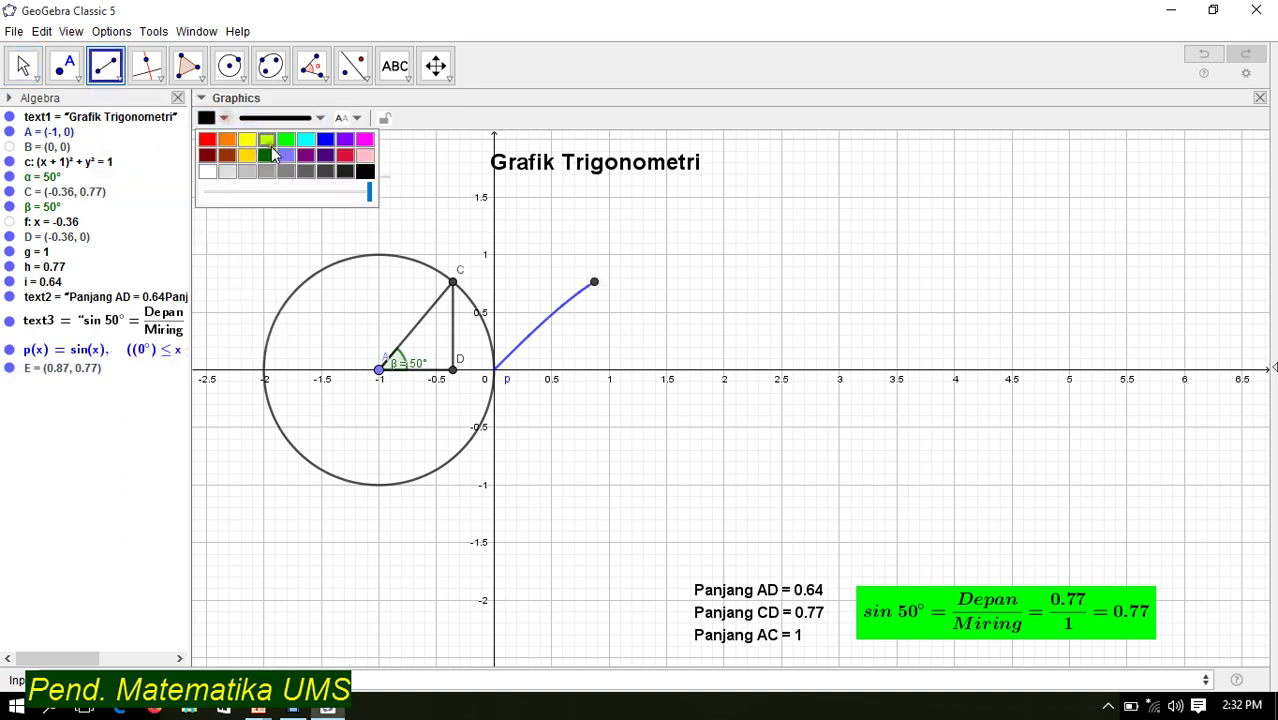
click(209, 141)
click(280, 118)
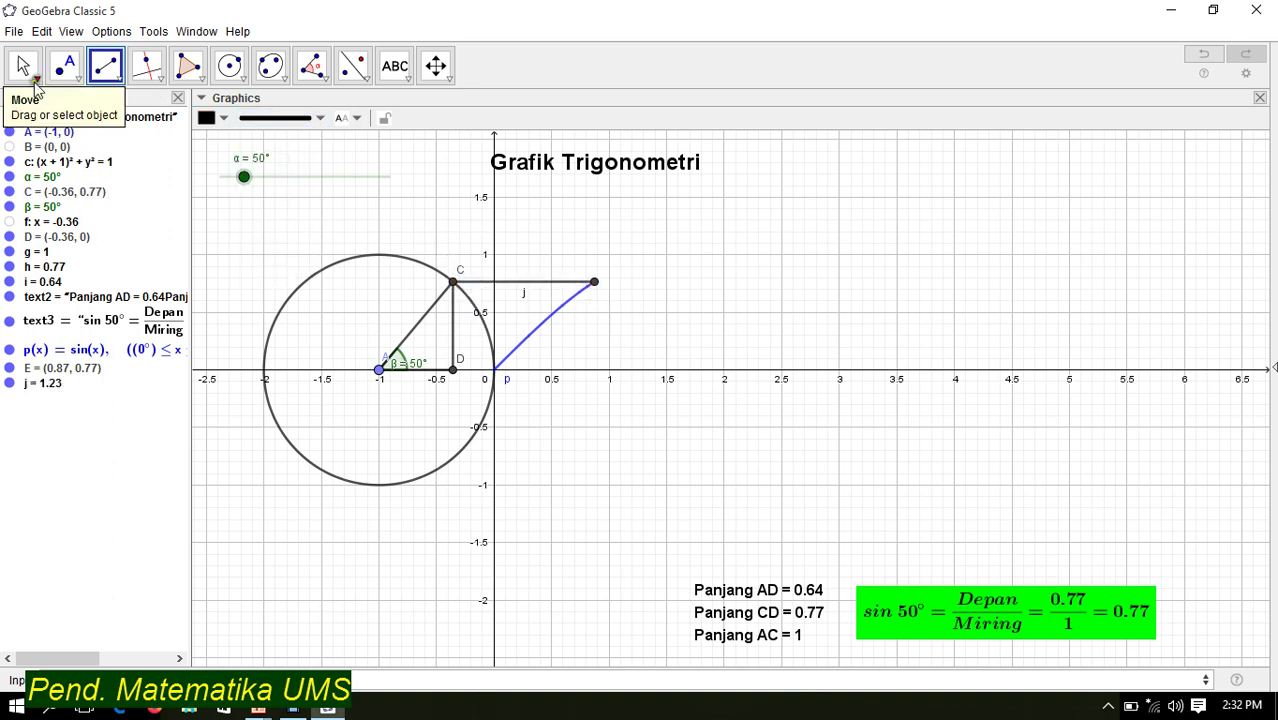
Make the segment from C to the curve's end point dashed and red, and hide its label
click(24, 68)
click(542, 285)
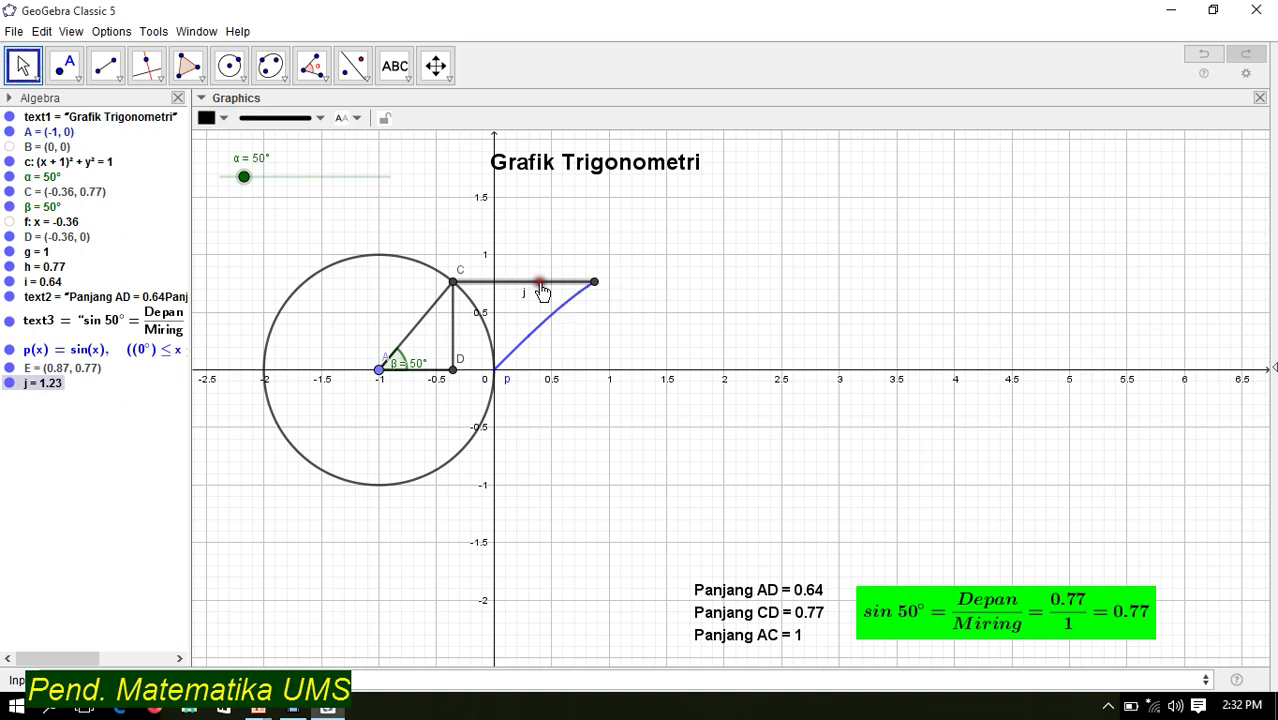
click(268, 119)
click(223, 118)
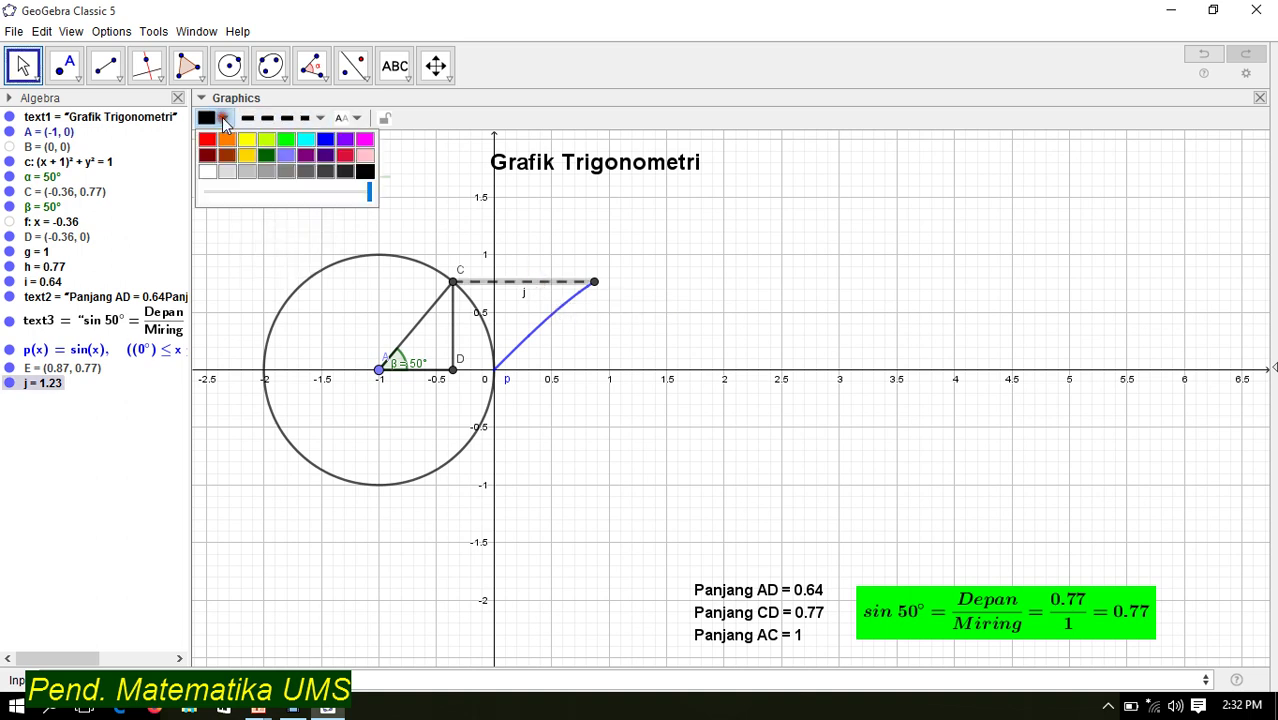
right_click(537, 289)
click(570, 343)
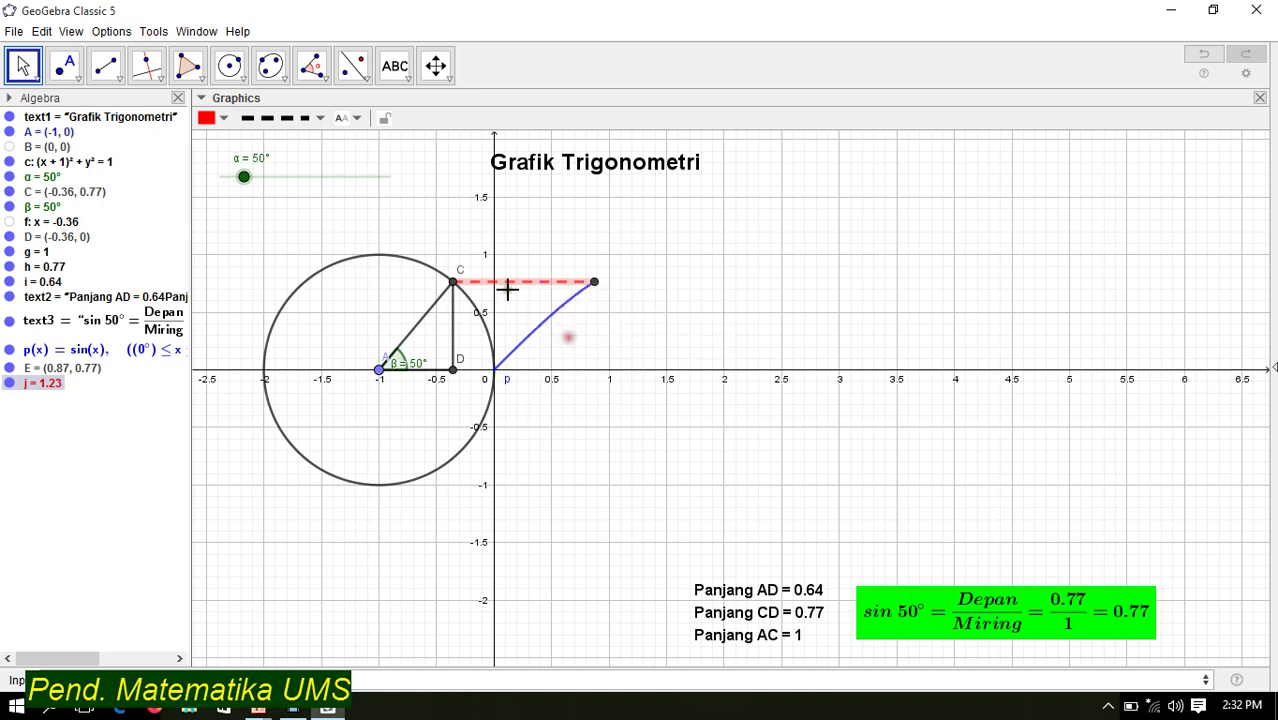
Set the angle slider α to 65° and turn on its animation
mouse_move(254, 194)
mouse_down()
mouse_move(351, 196)
mouse_move(391, 220)
mouse_move(254, 197)
mouse_up()
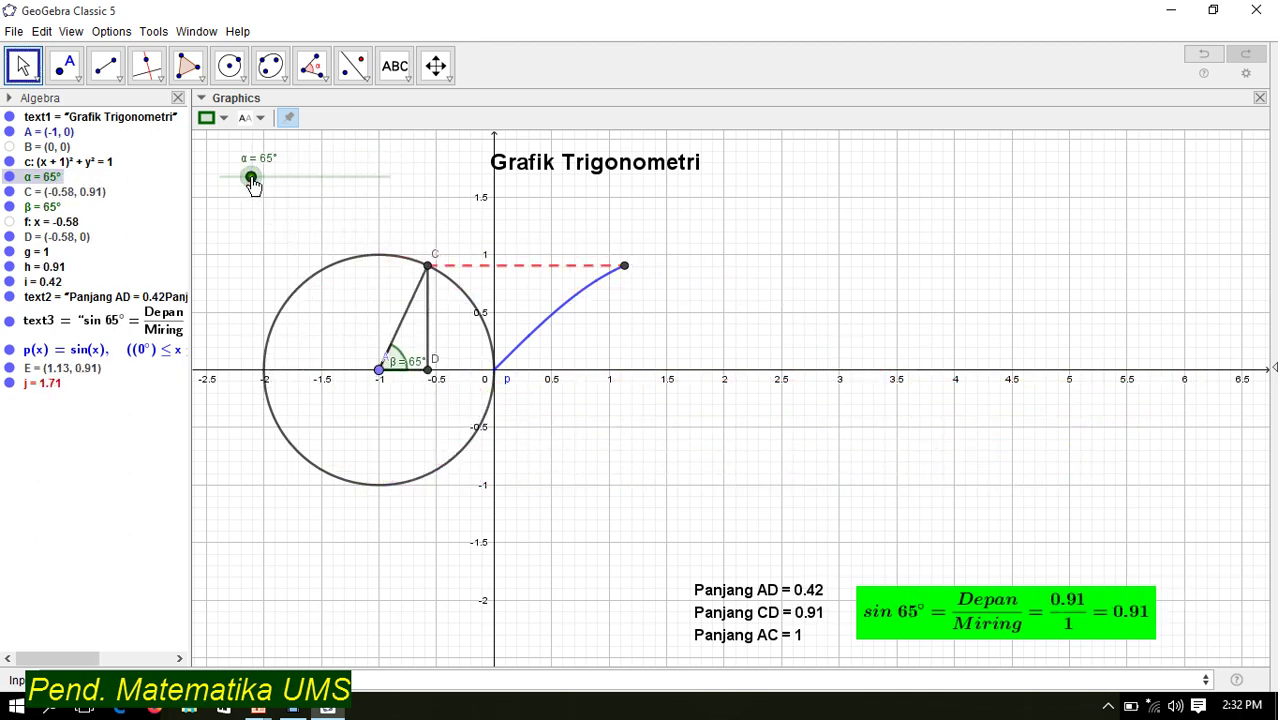
right_click(251, 179)
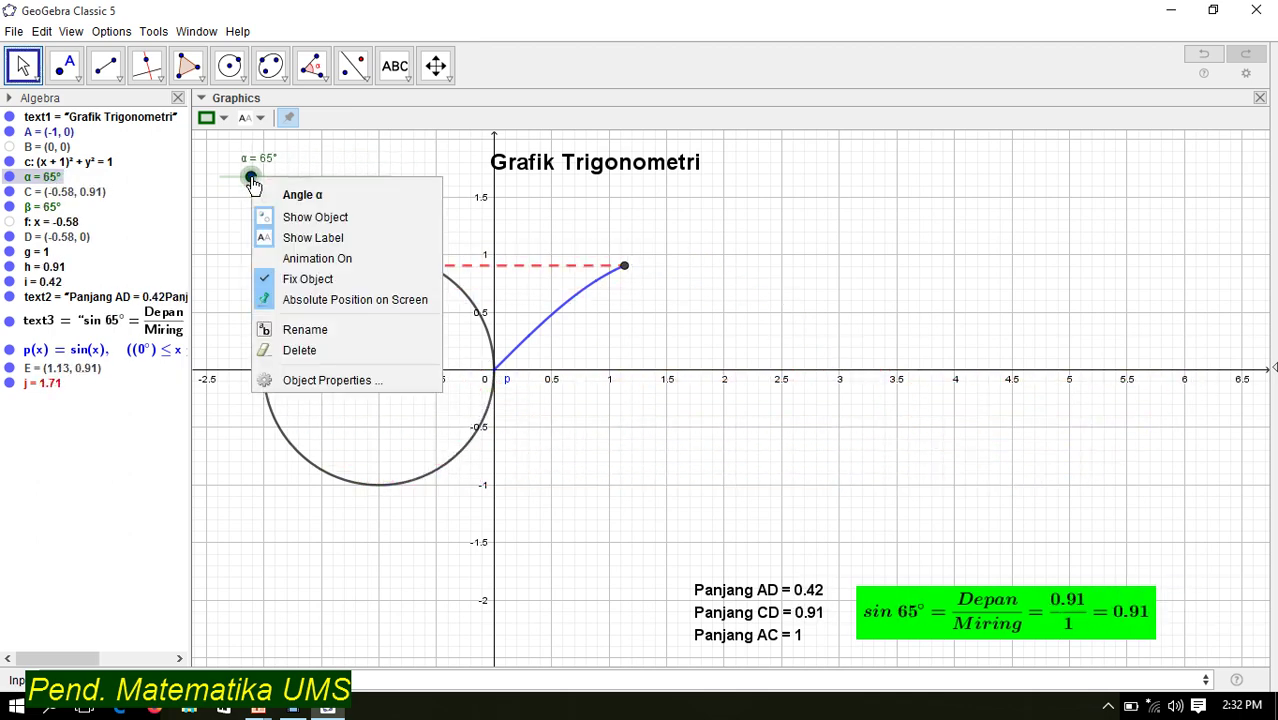
click(296, 259)
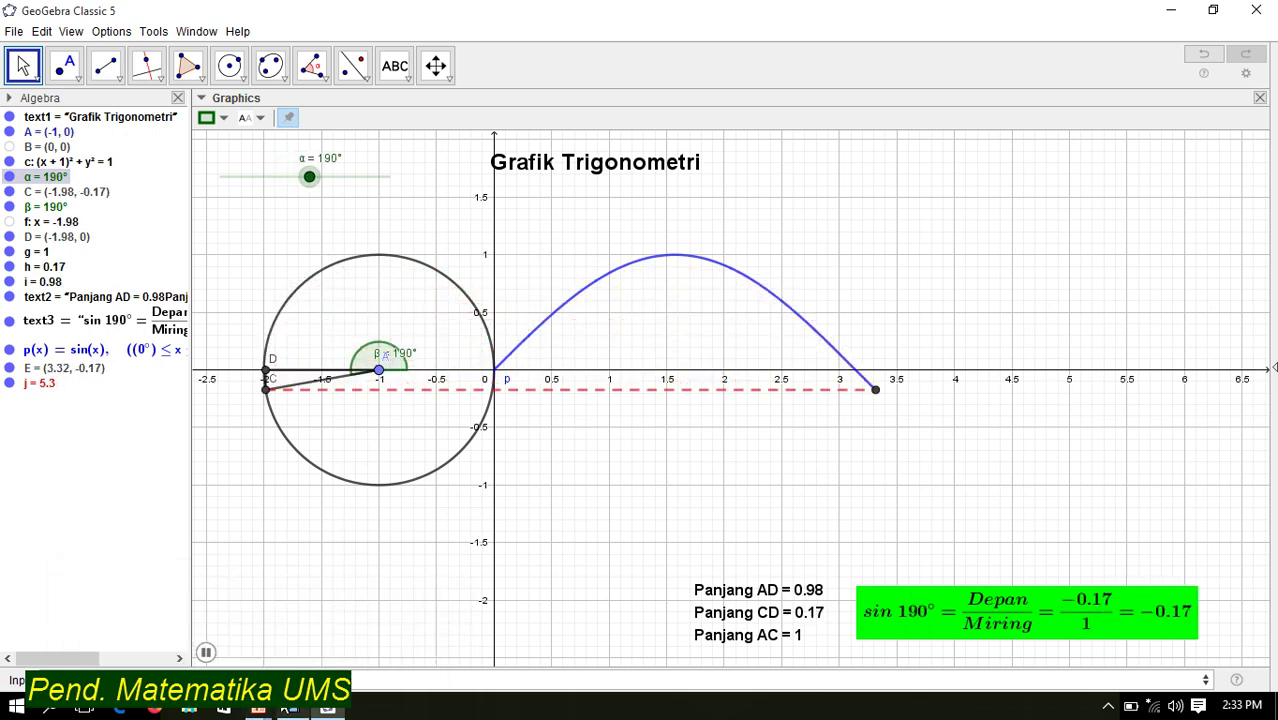
Switch to the presentation to view the Konsep slide, and return to the GeoGebra worksheet
mouse_move(262, 709)
click(348, 655)
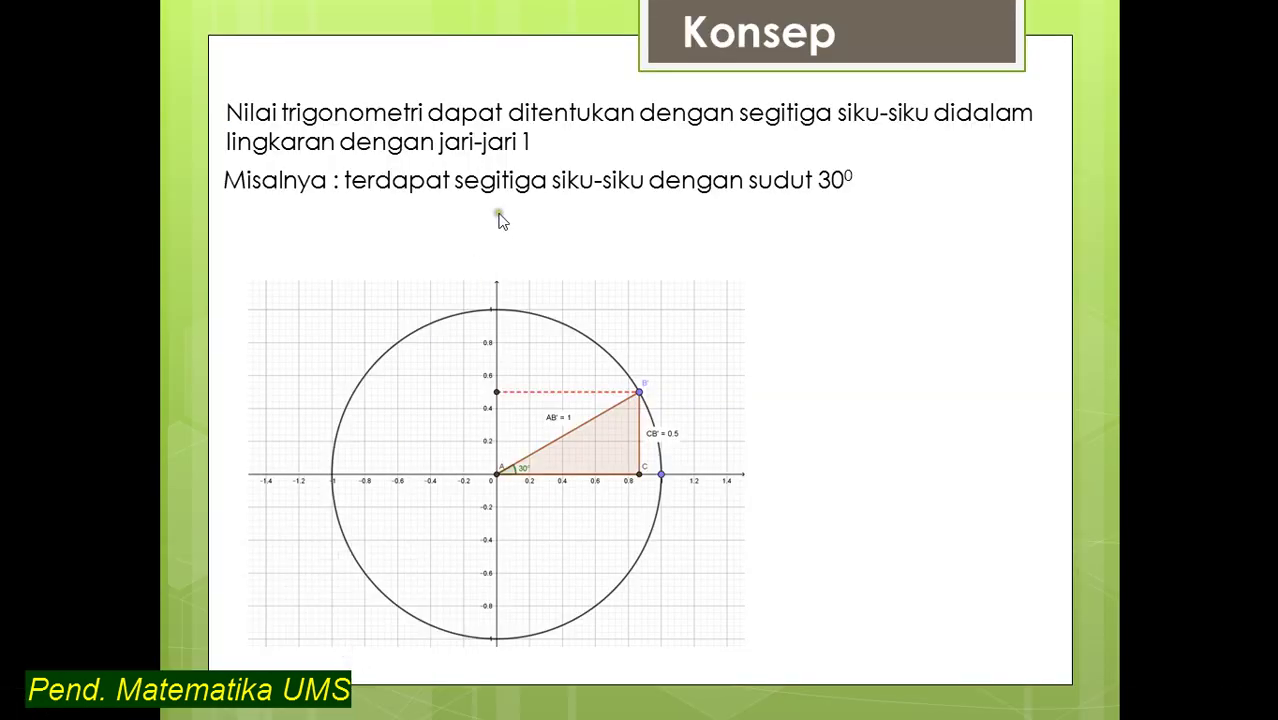
right_click(573, 210)
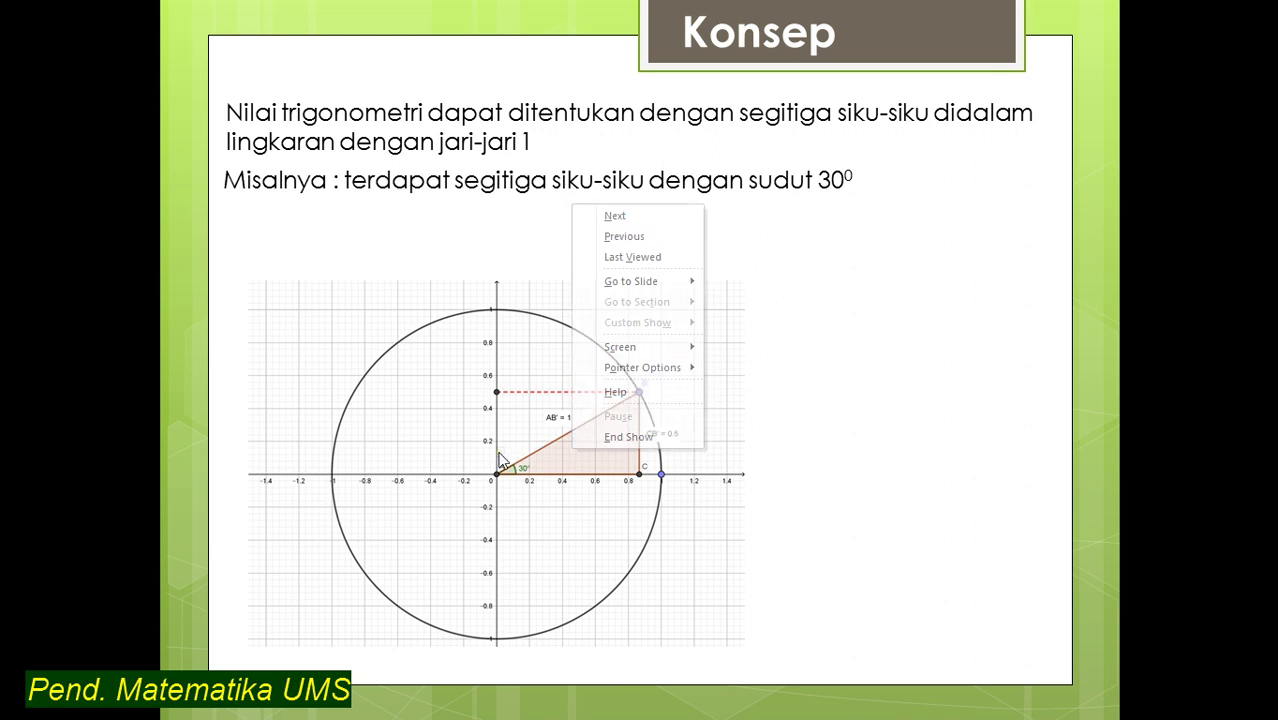
key(alt+Tab)
key(alt+Tab)
key(alt+shift+Tab)
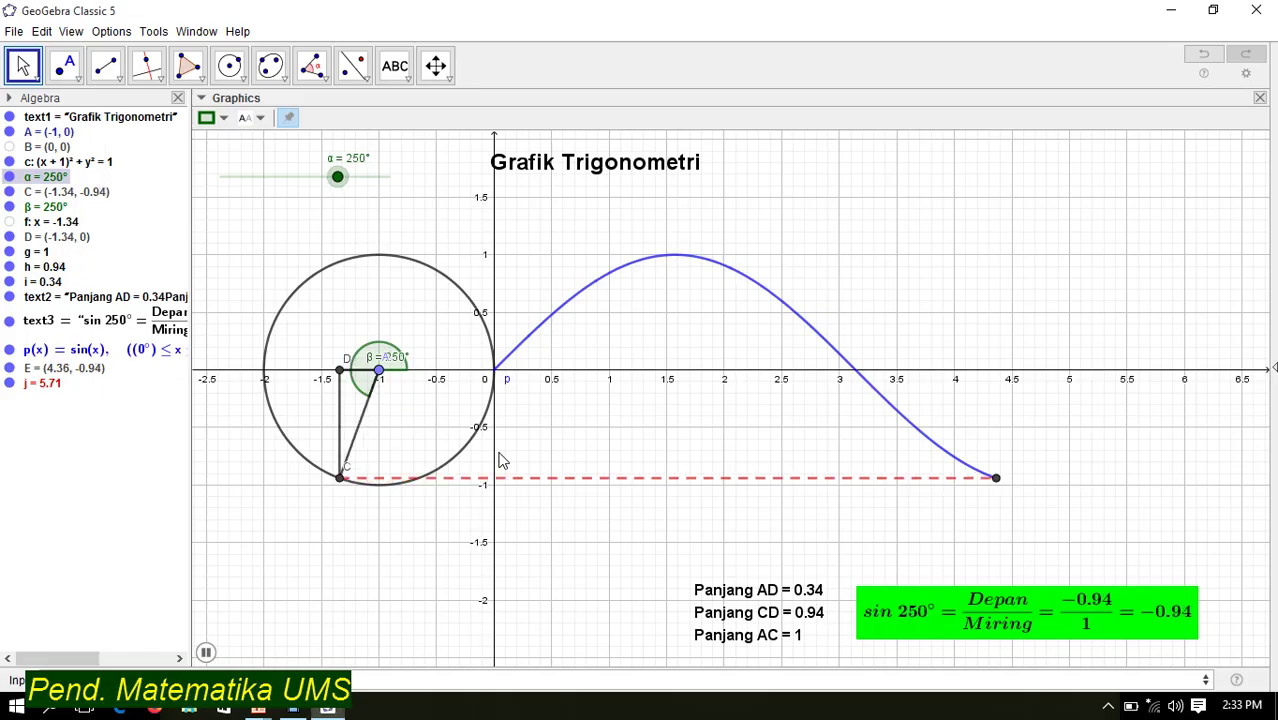